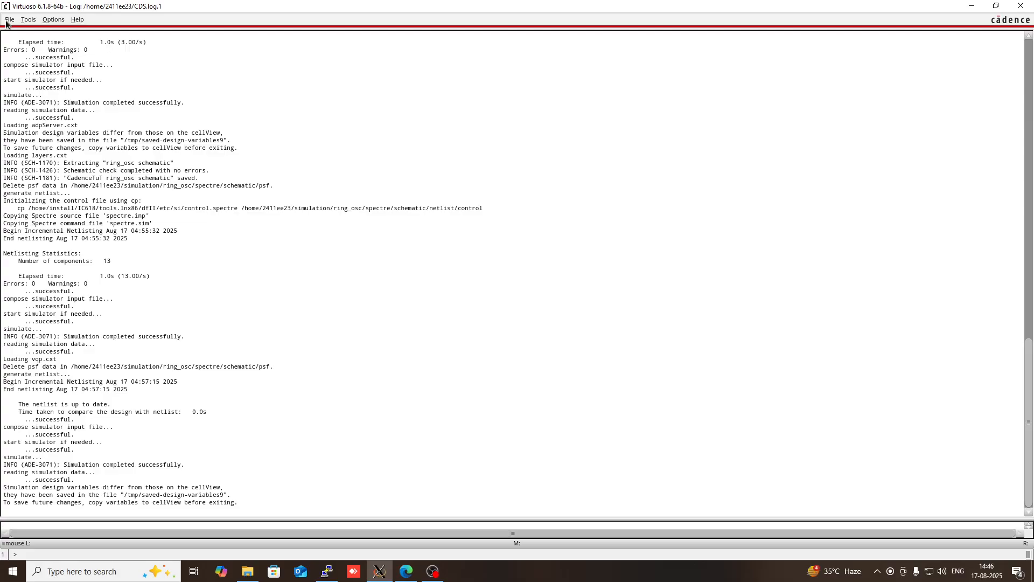
- Create a new schematic cellview named ring_osc_5_stage in the CadenceTuT library
click(7, 21)
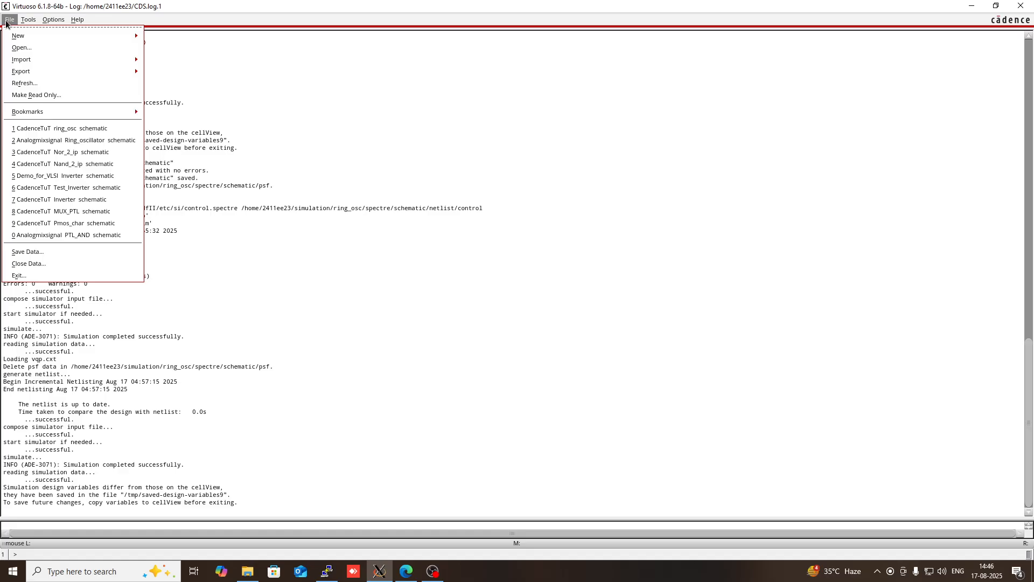
mouse_move(21, 36)
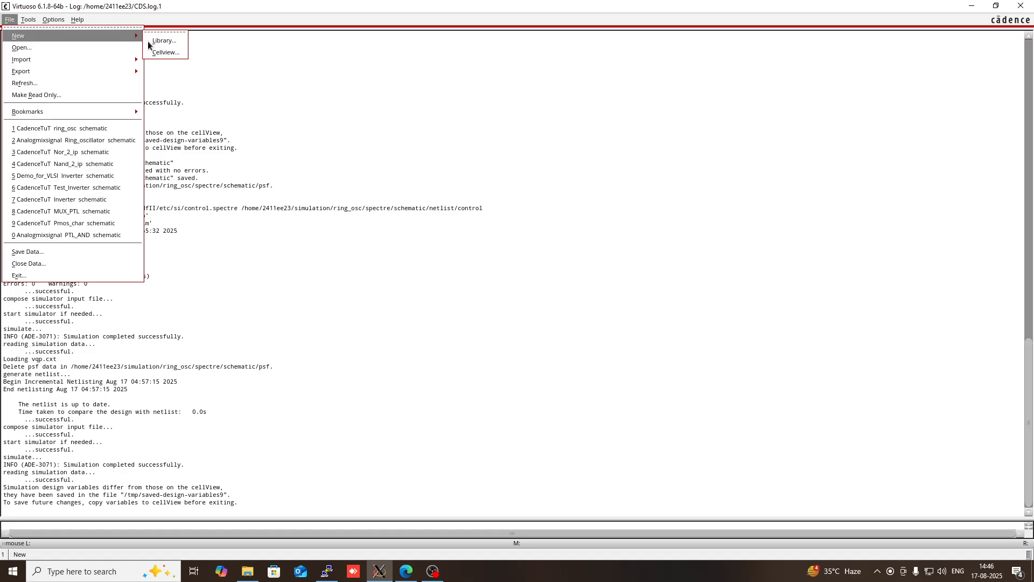
click(164, 52)
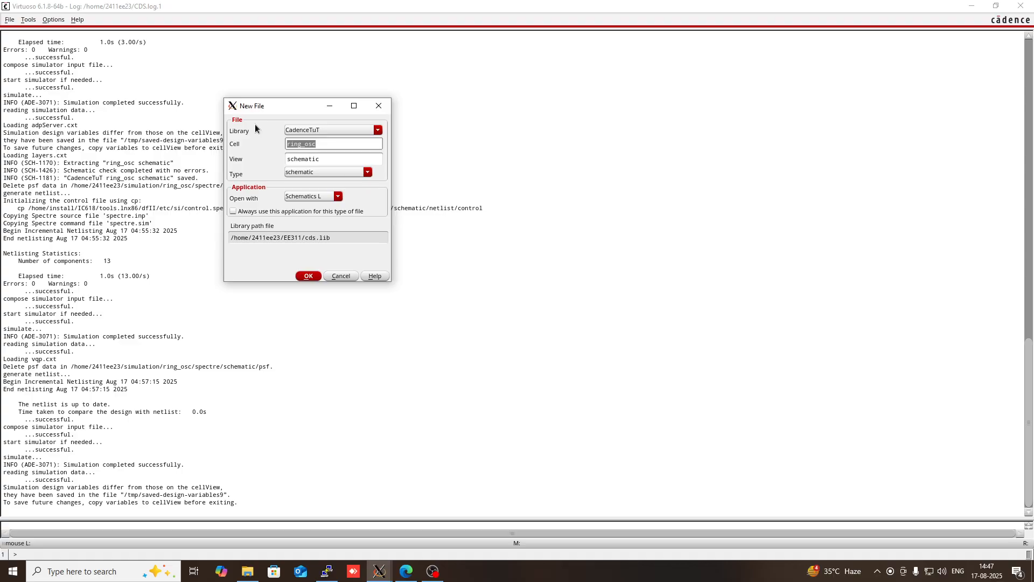
click(318, 144)
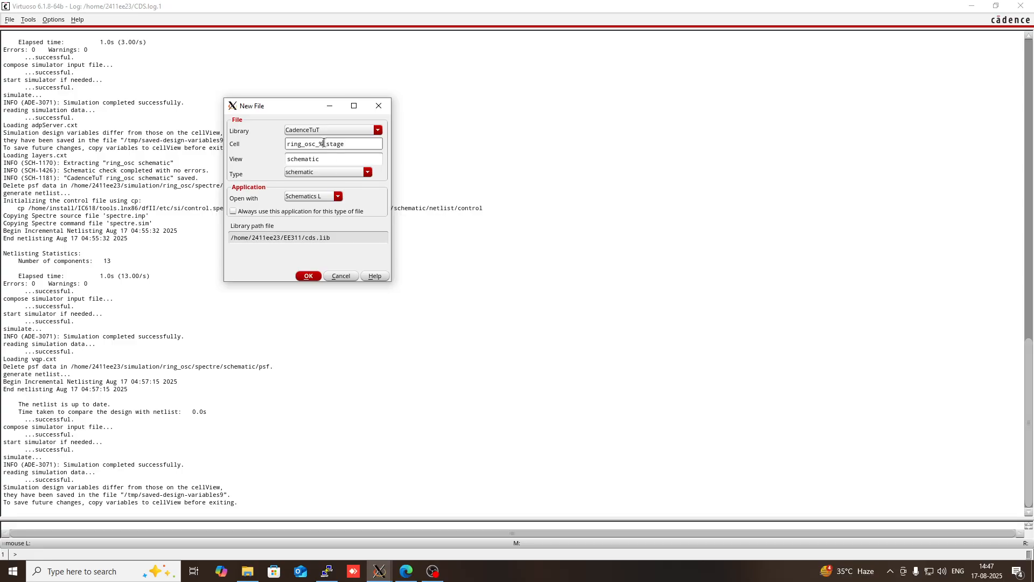
key(BackSpace)
text(5)
click(308, 276)
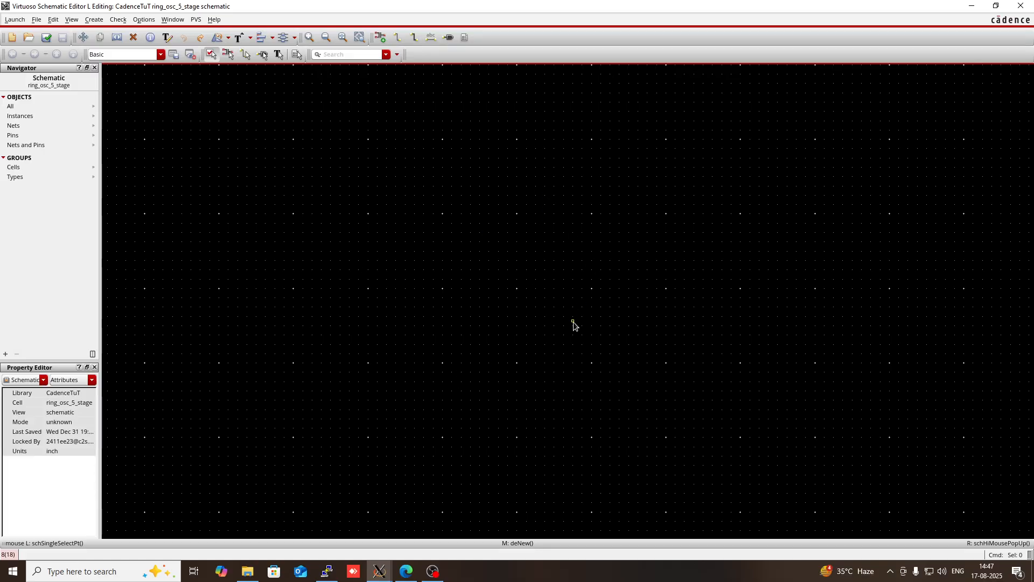
- Set up a new instance using the symbol view of the pmos cell from the gpdk180 library
key(i)
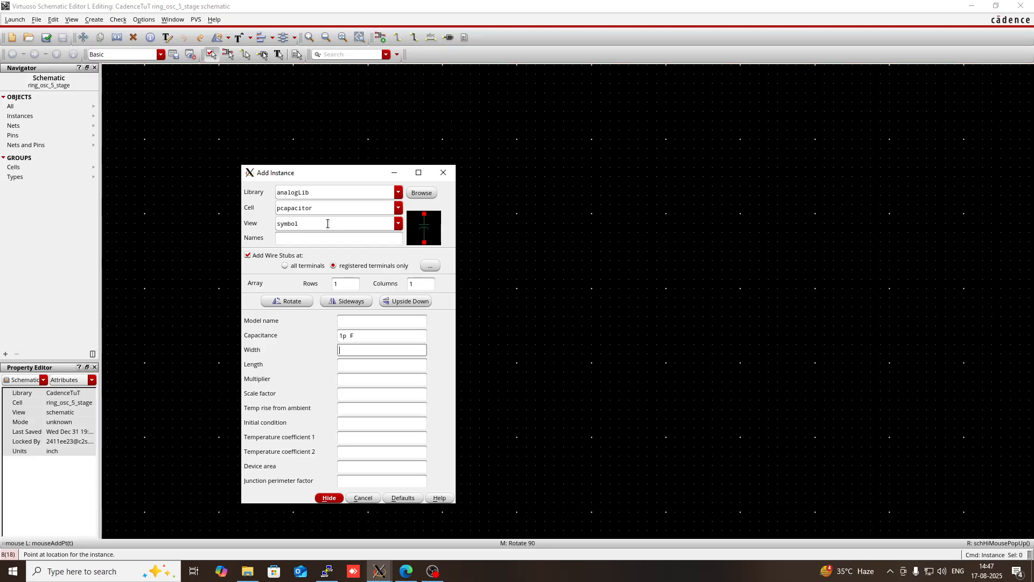
click(323, 192)
key(BackSpace)
key(BackSpace)
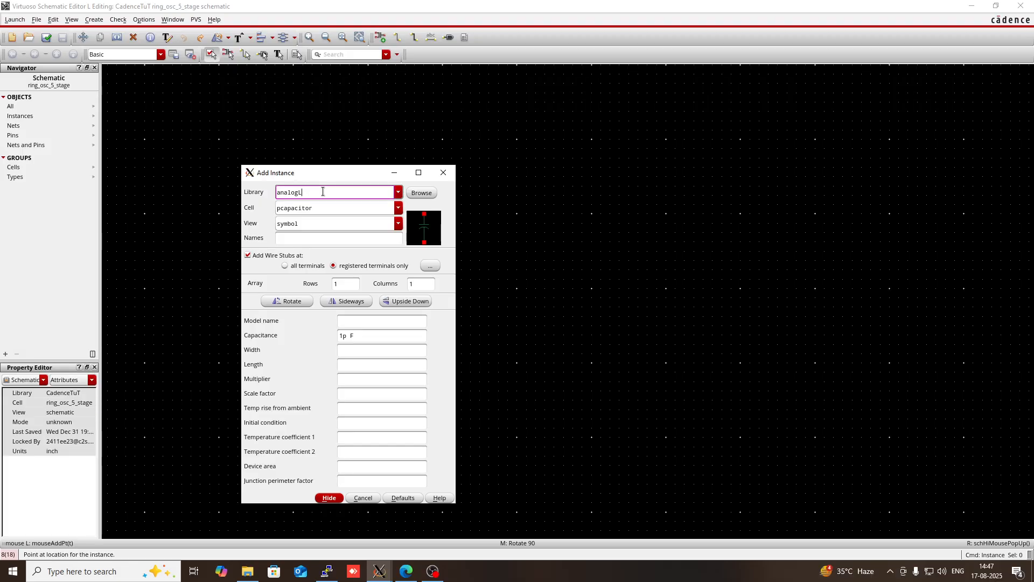
key(BackSpace)
key(BackSpace)
key(BackSpace)
text(gpd)
click(280, 193)
key(BackSpace)
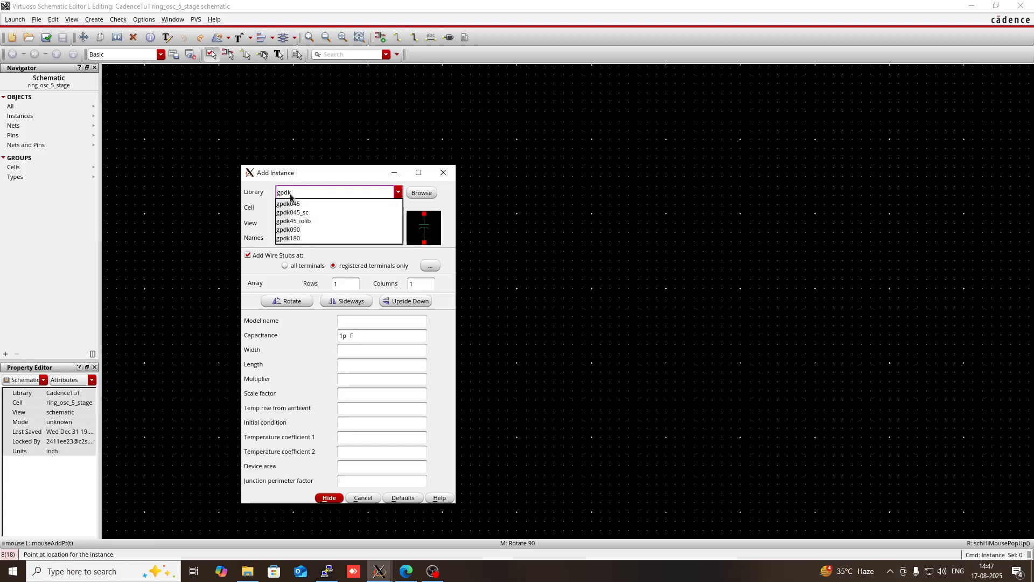
click(294, 238)
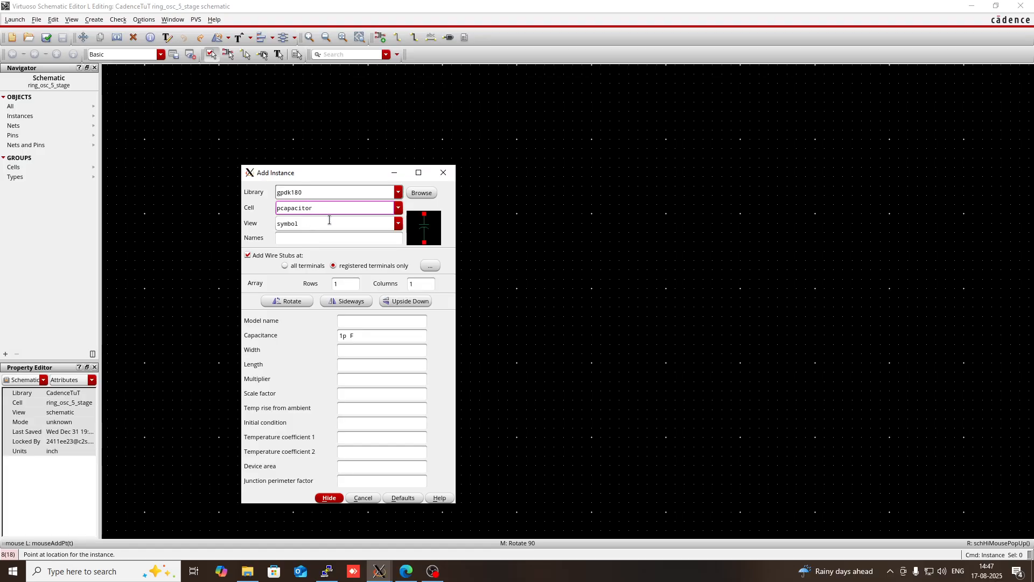
click(329, 209)
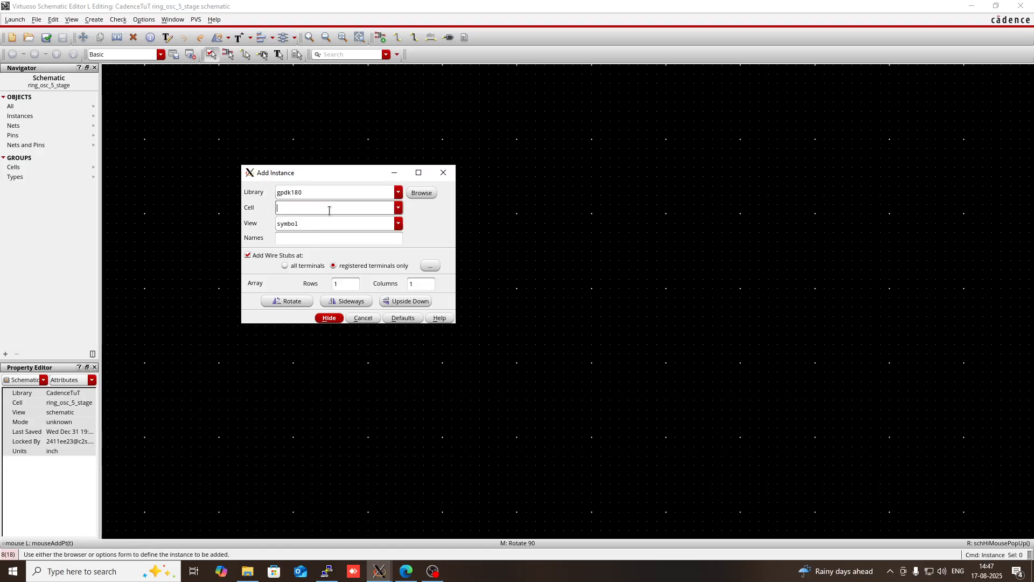
text(pmos)
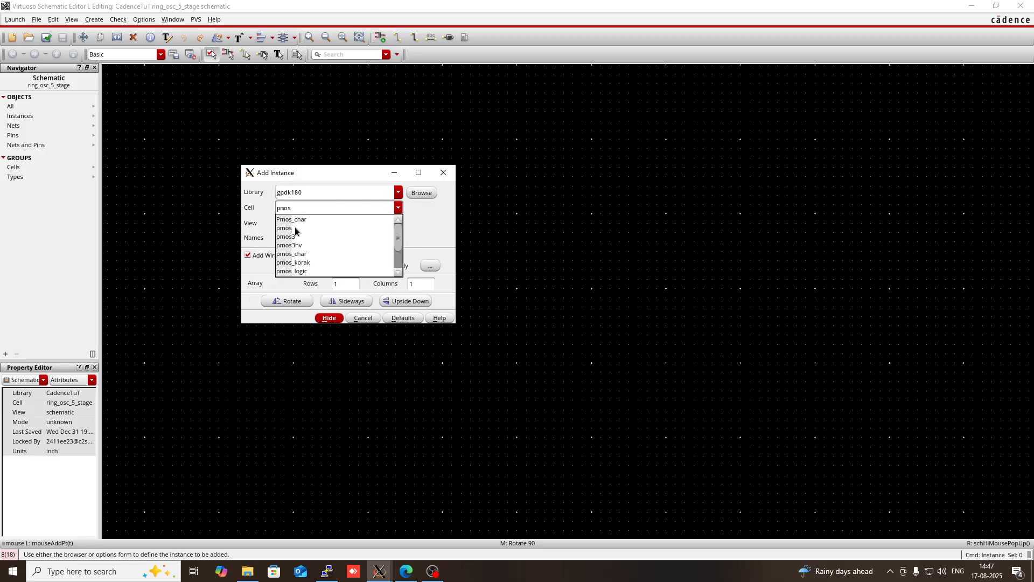
click(294, 229)
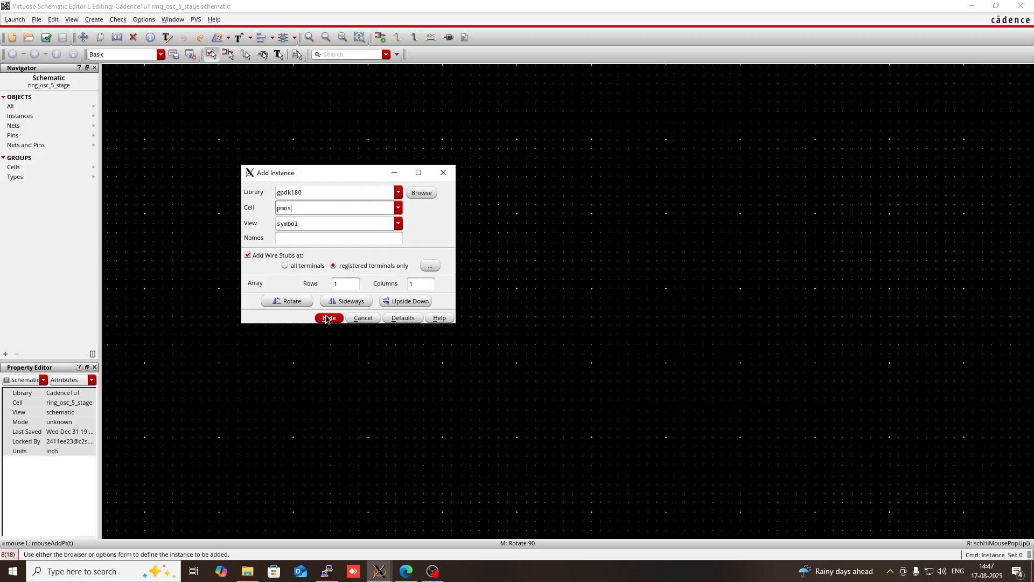
click(333, 225)
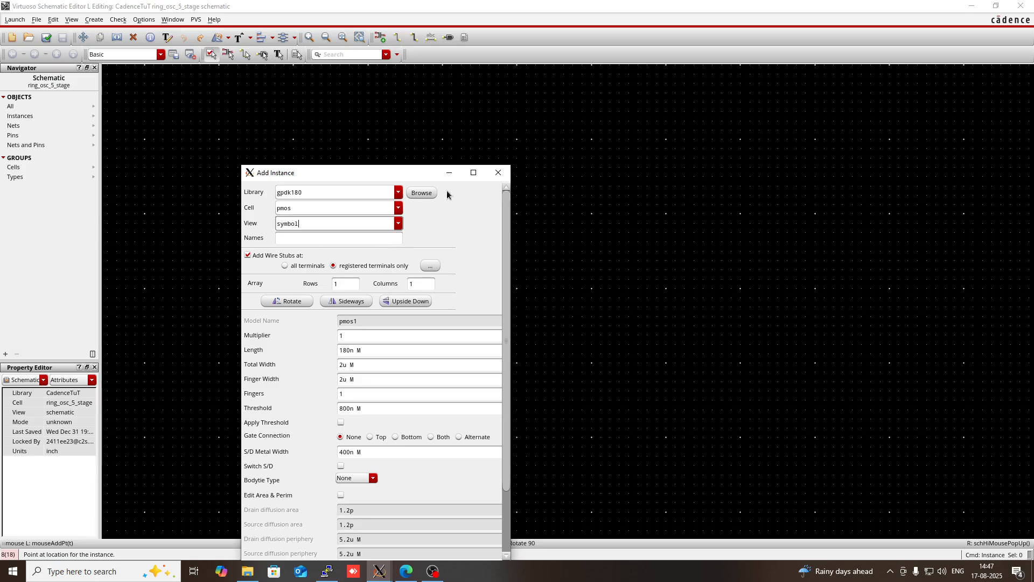
click(449, 175)
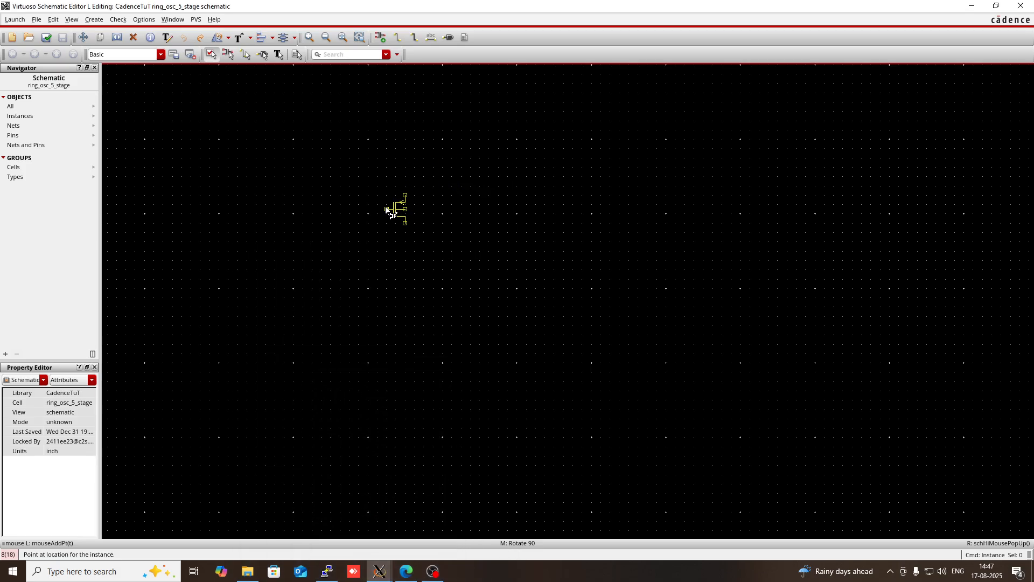
- Place five pmos transistors in an evenly spaced horizontal row across the upper part of the schematic
click(386, 208)
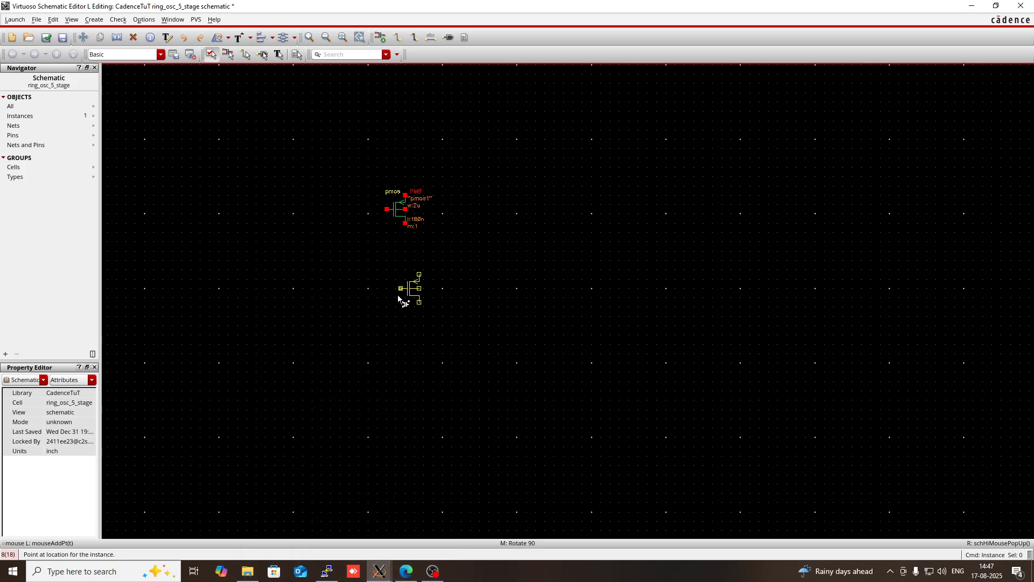
click(474, 209)
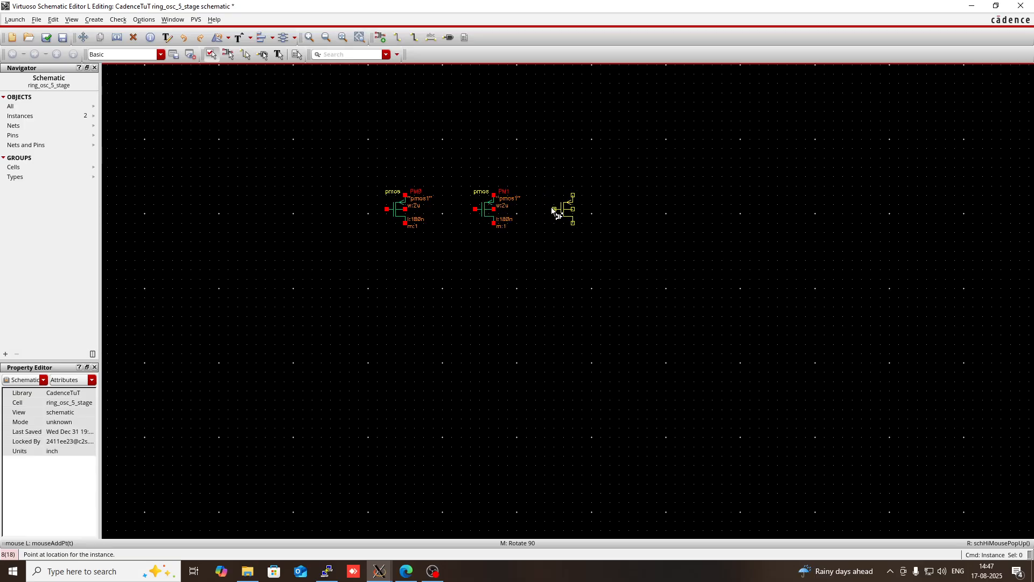
click(555, 209)
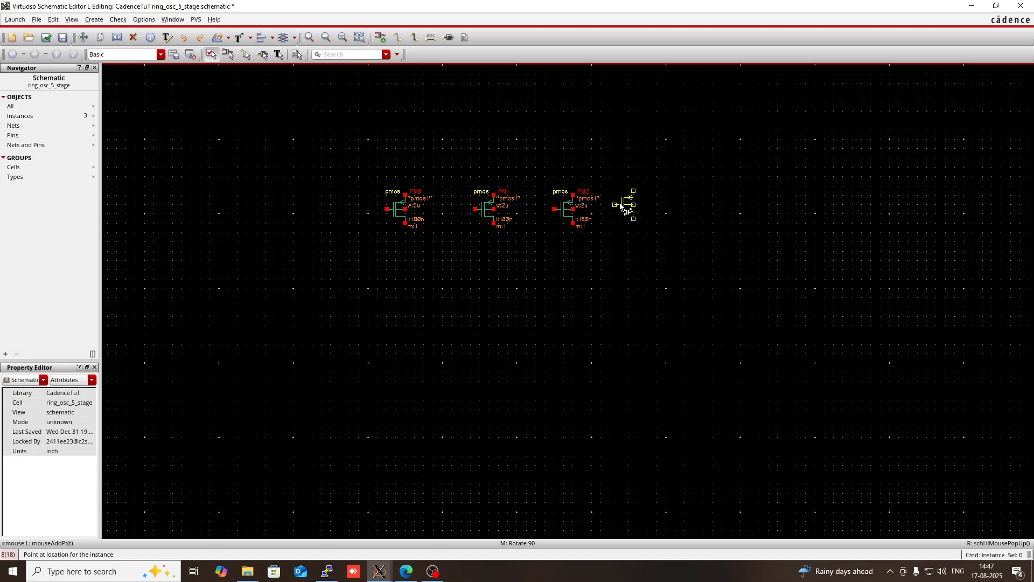
click(643, 209)
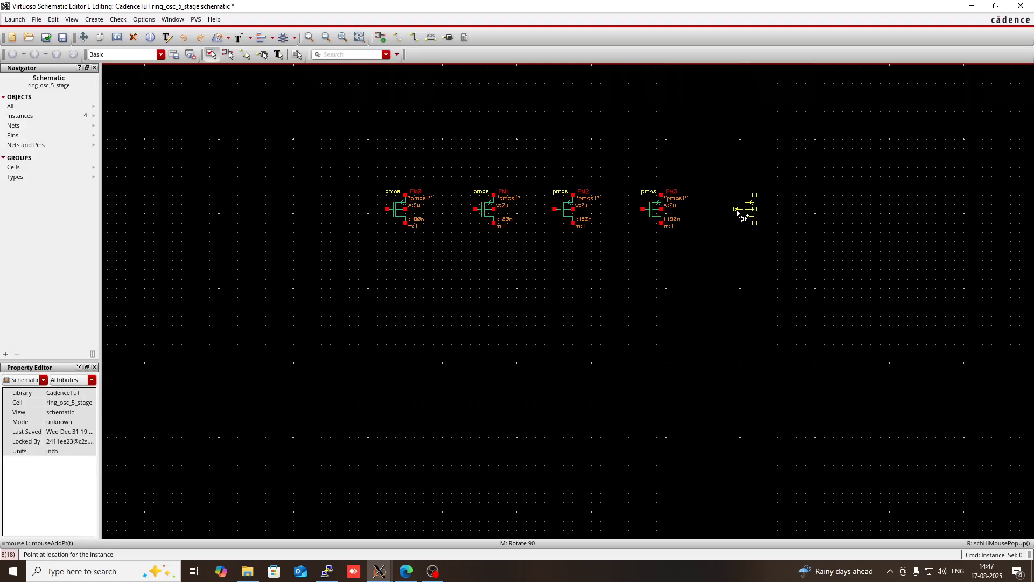
click(737, 209)
key(Escape)
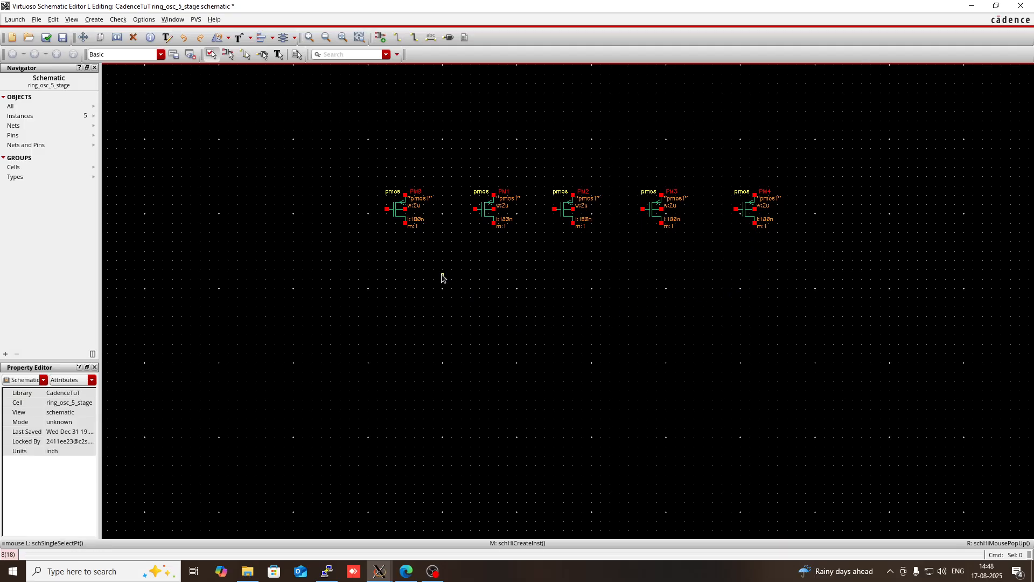
- Set up another instance using the nmos cell from the gpdk180 library
key(i)
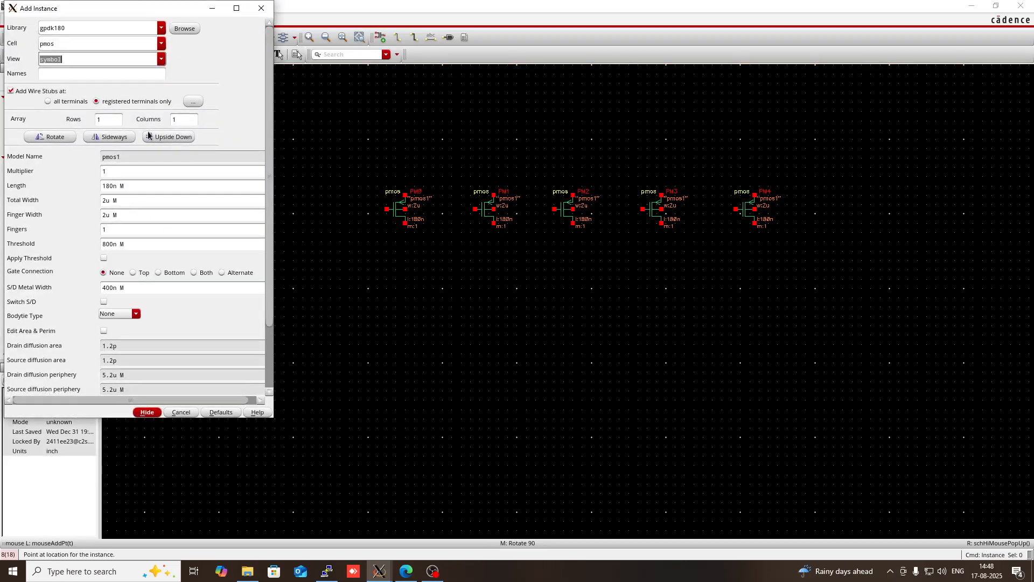
click(68, 45)
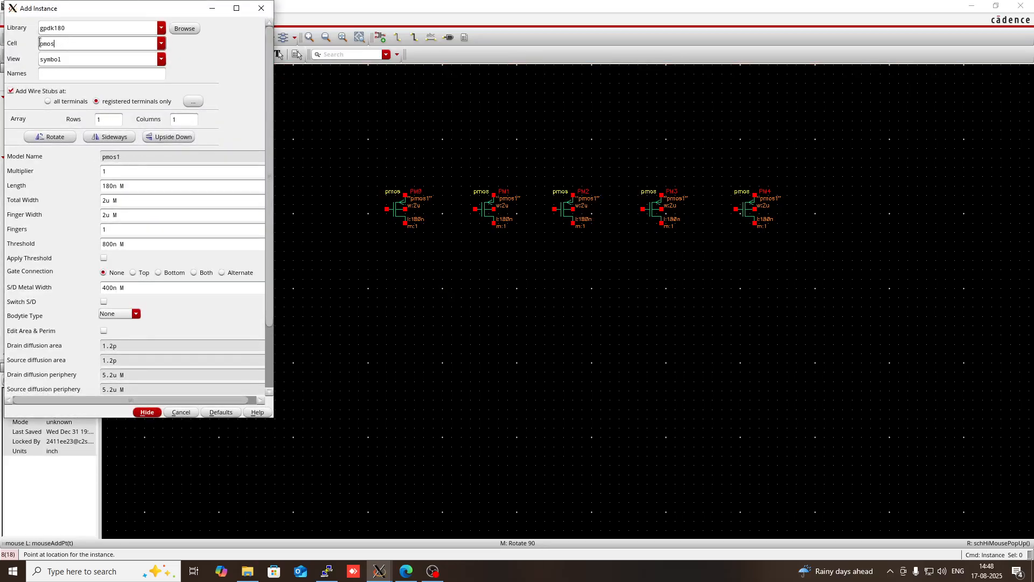
key(Left)
key(Left)
key(Left)
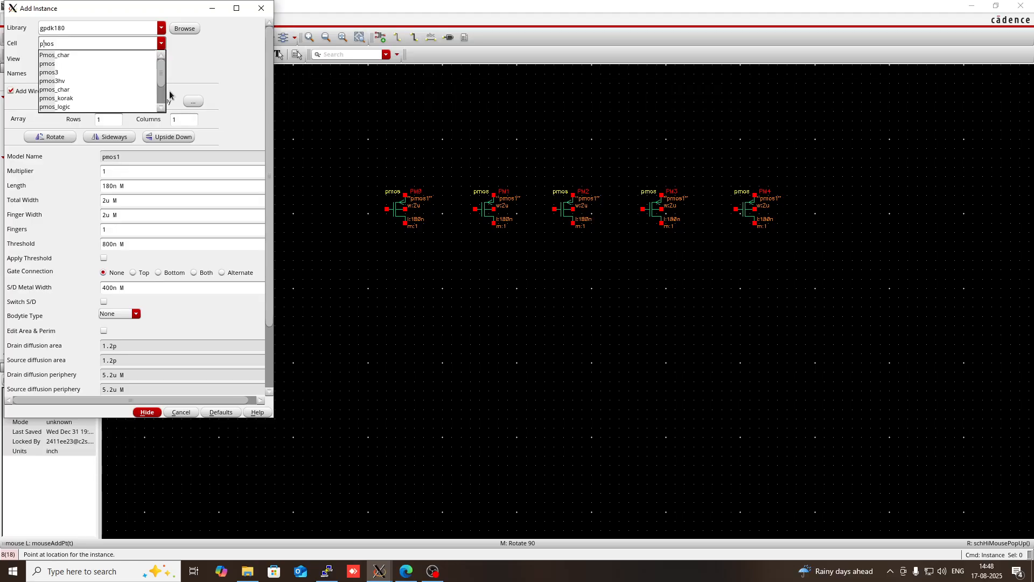
key(BackSpace)
text(n)
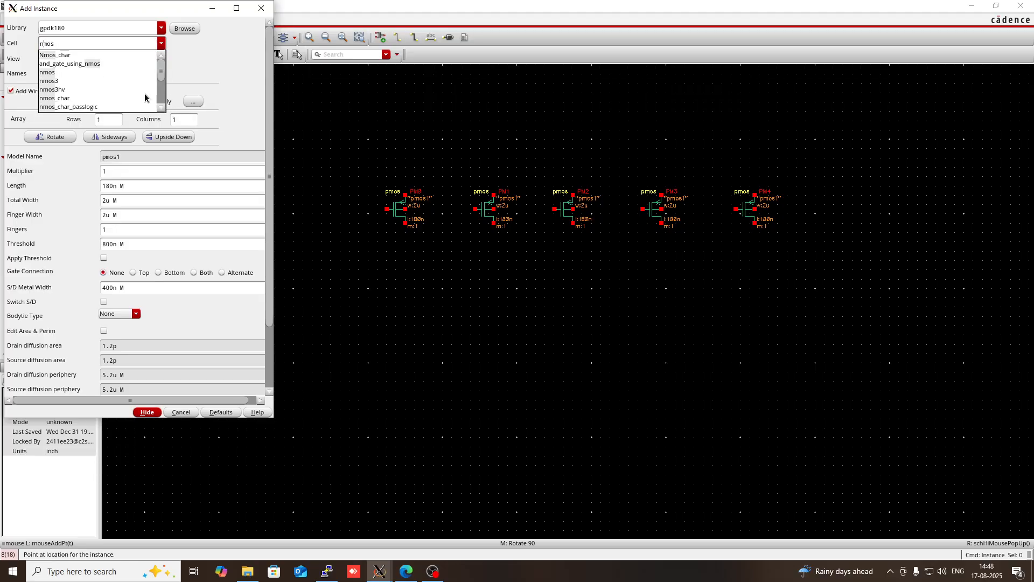
click(49, 73)
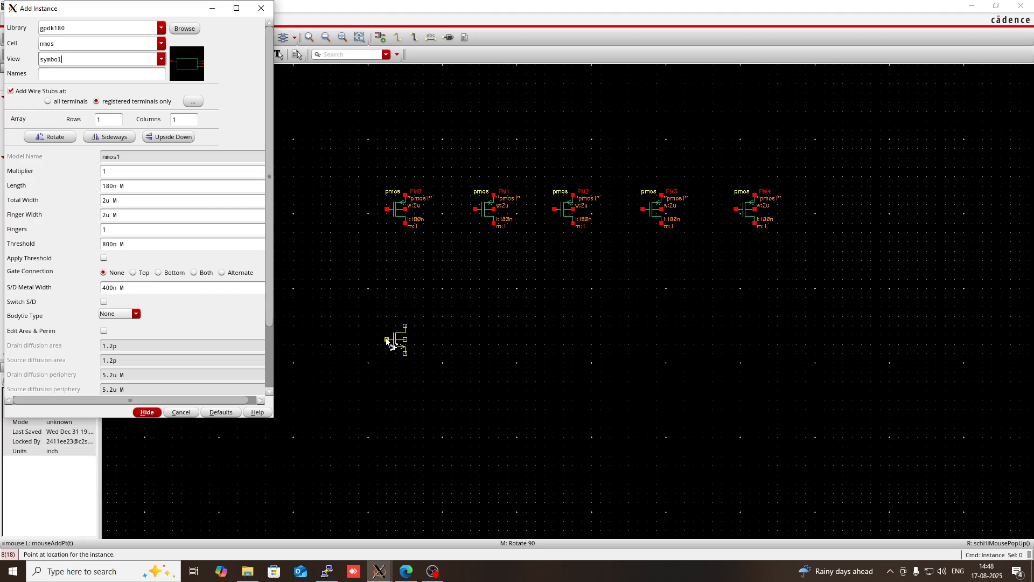
- Place five nmos transistors in a row, each aligned directly below one of the pmos transistors
click(387, 322)
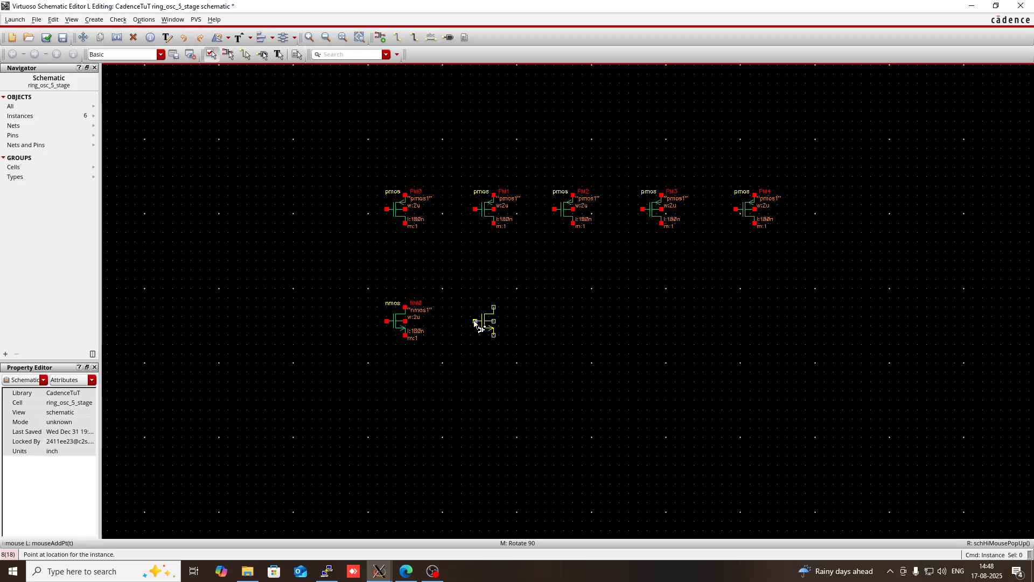
click(474, 322)
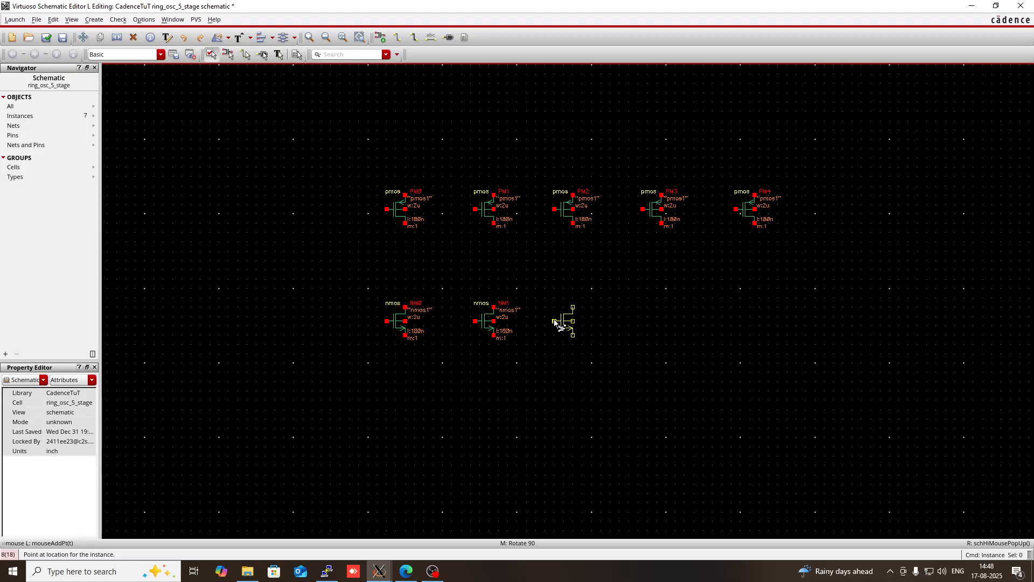
click(555, 322)
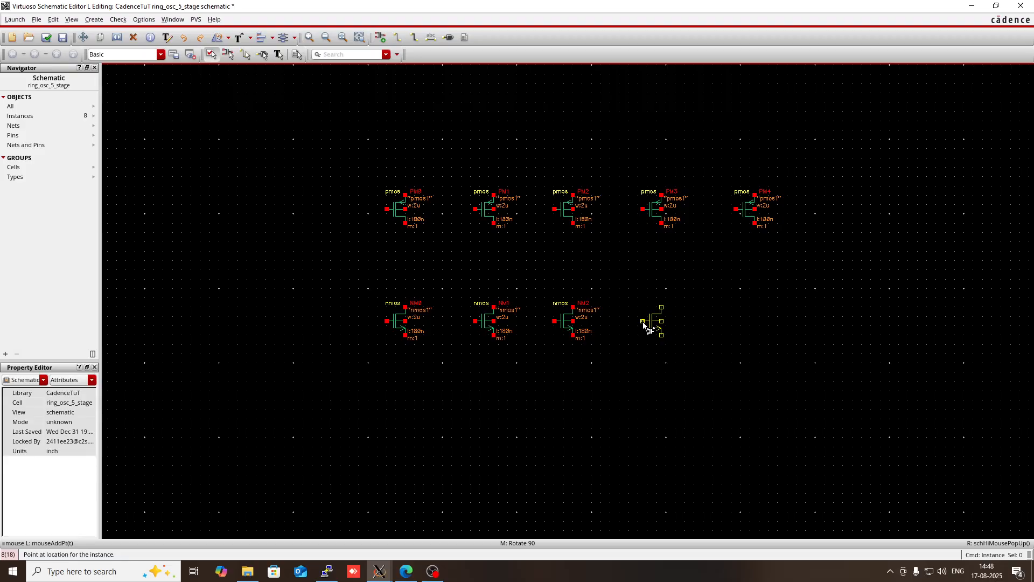
click(642, 321)
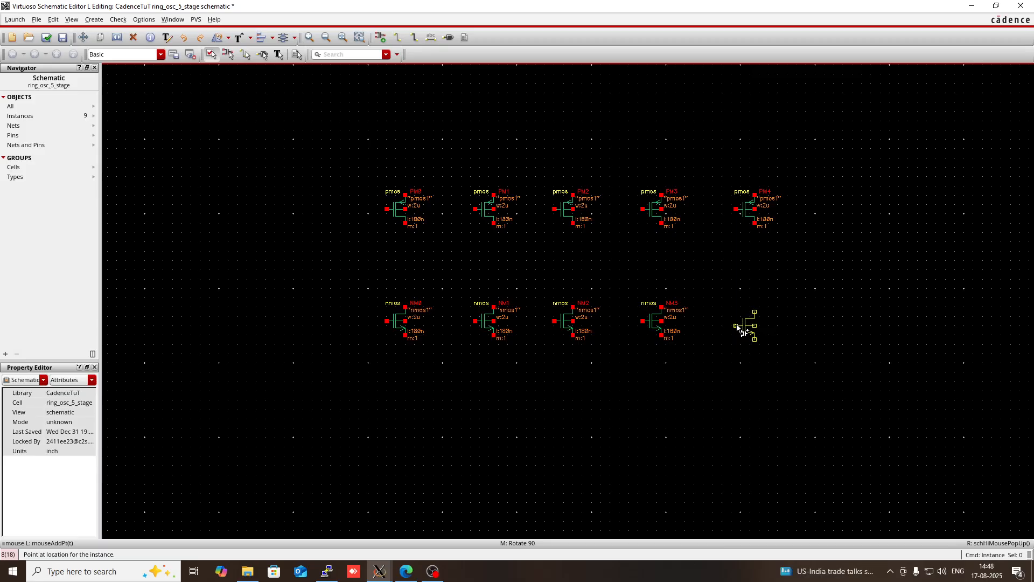
click(737, 321)
key(Escape)
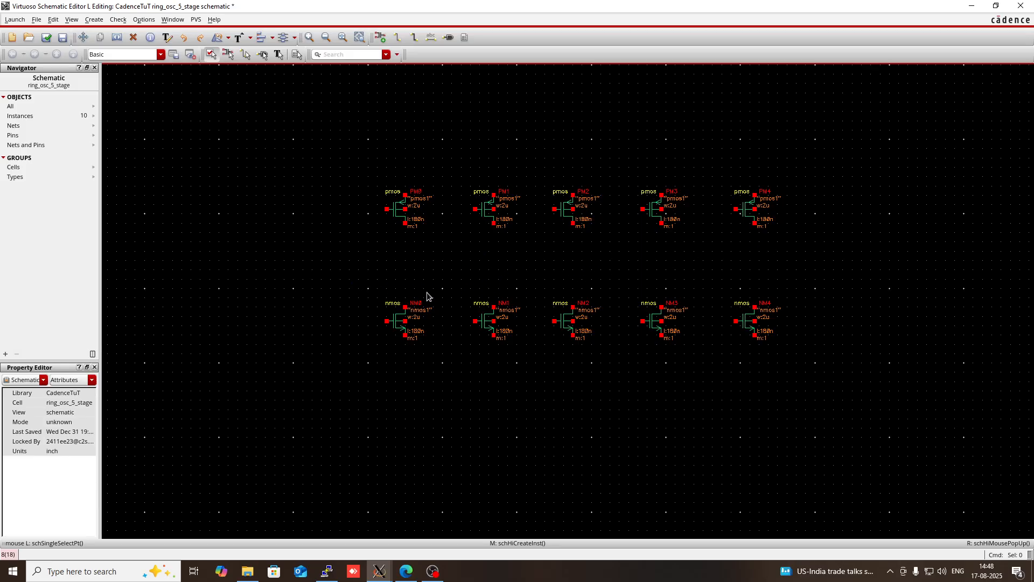
- Wire the drain of each of the five pmos transistors straight down to the drain of the nmos below it
key(w)
click(405, 222)
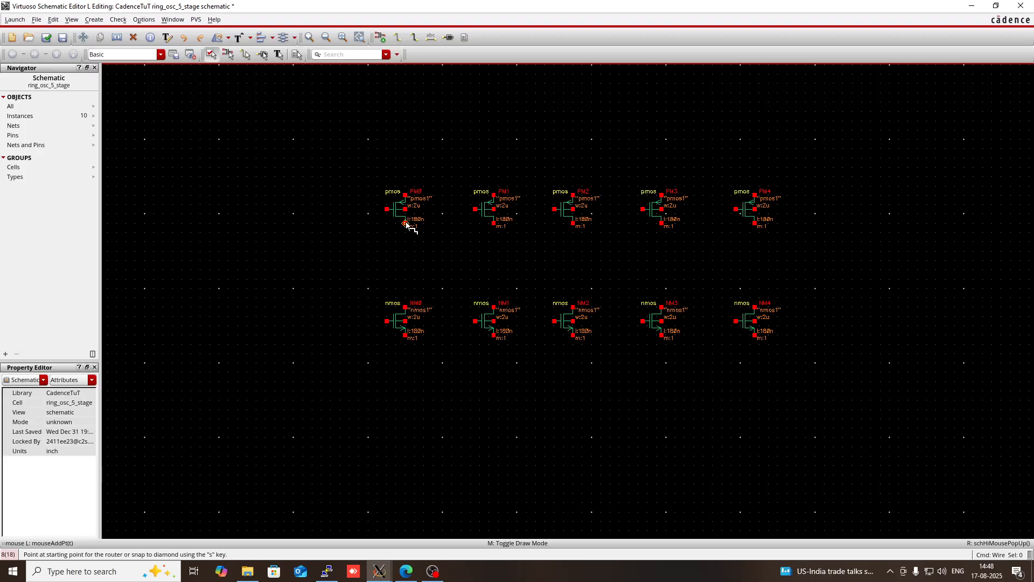
click(406, 308)
click(494, 223)
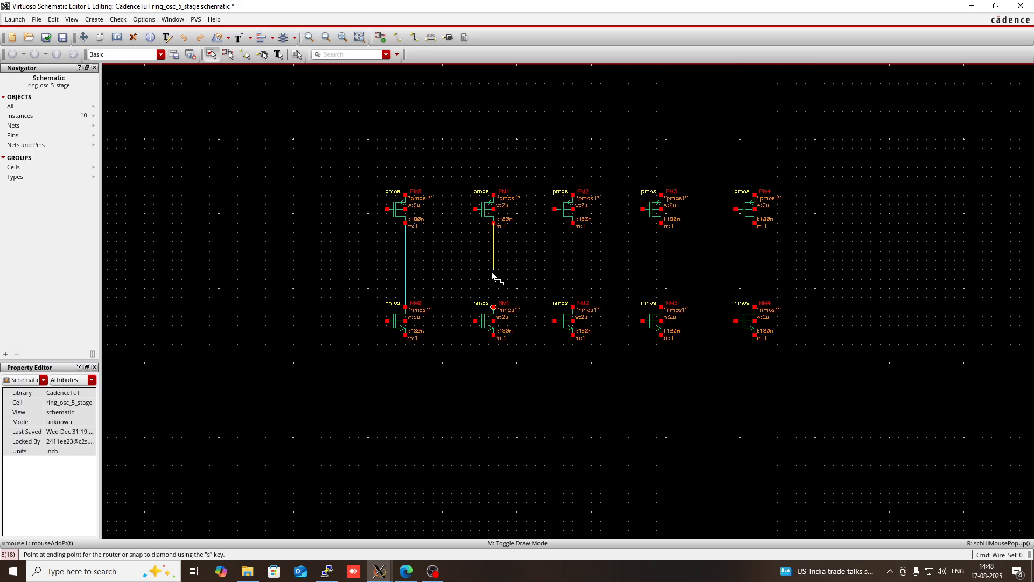
click(515, 293)
click(571, 223)
click(567, 307)
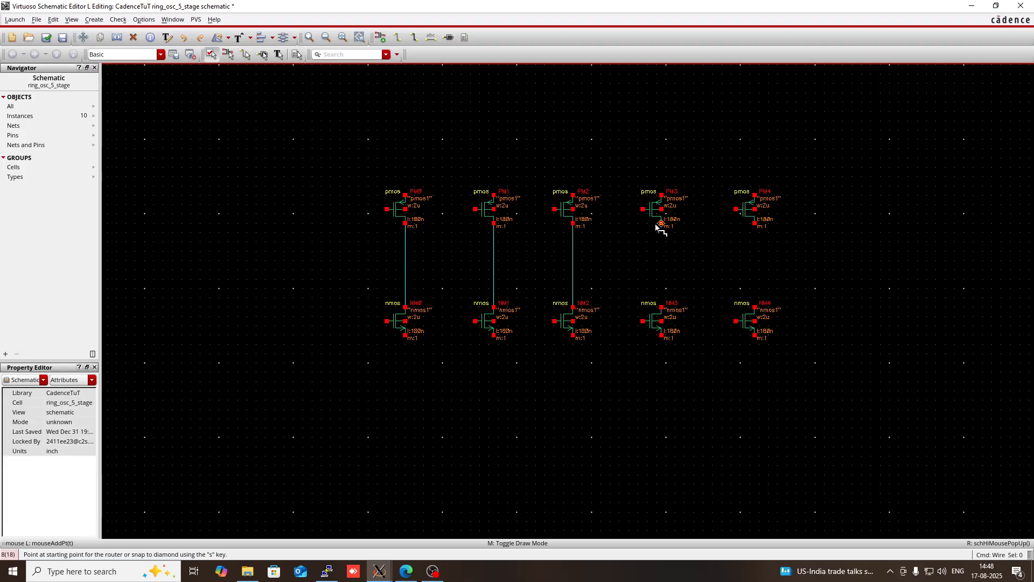
click(661, 223)
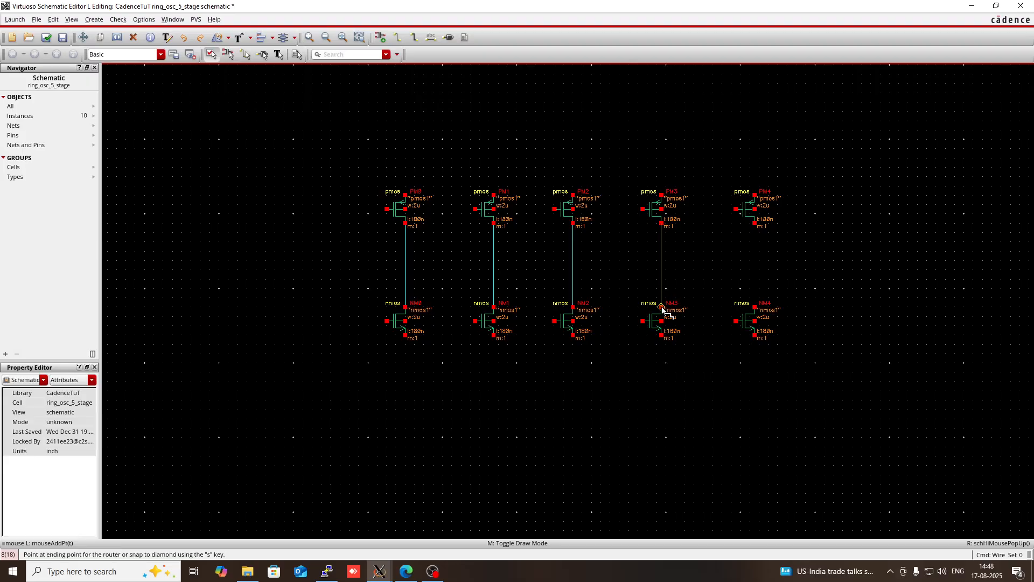
click(662, 306)
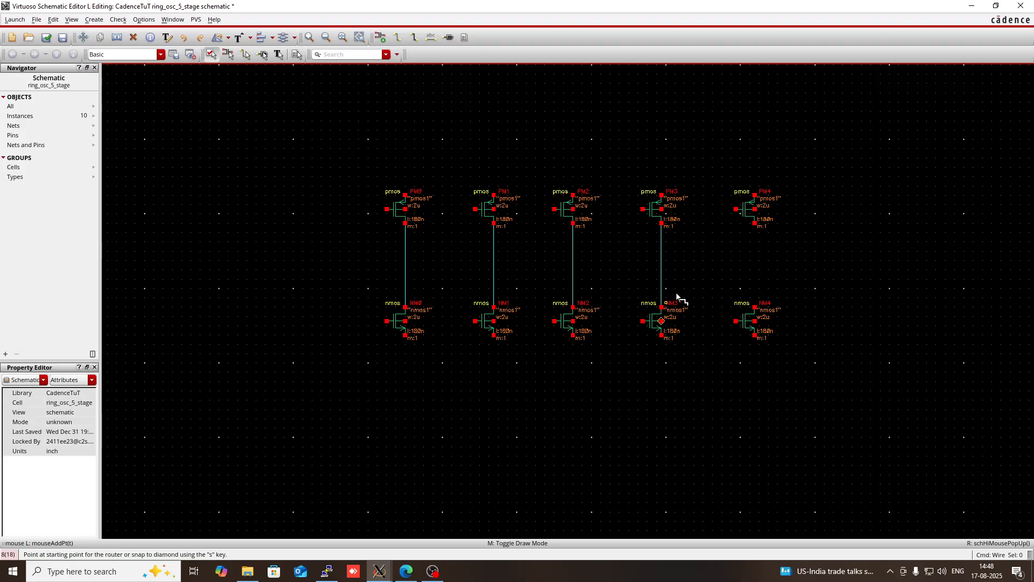
click(755, 223)
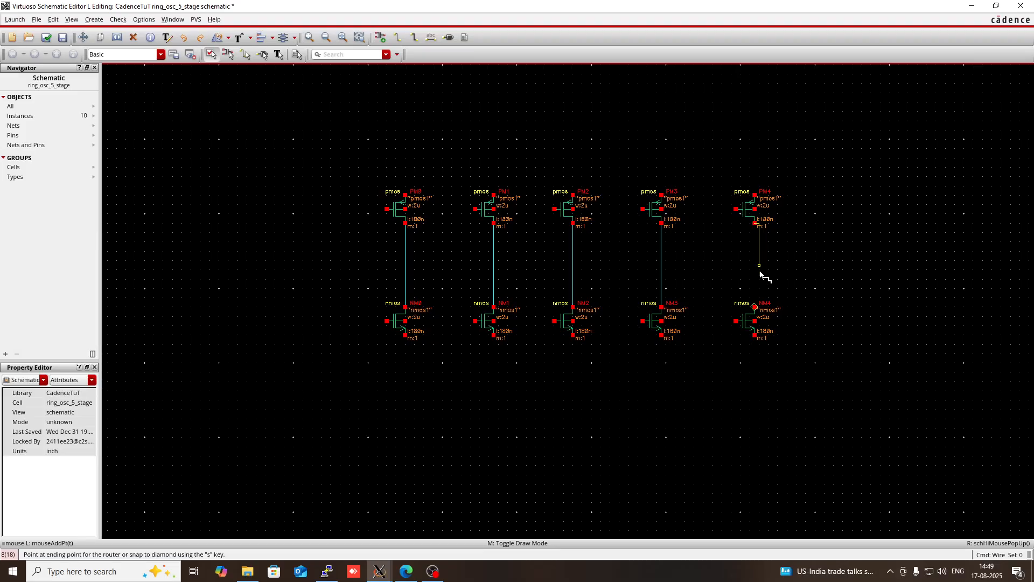
click(755, 307)
key(Escape)
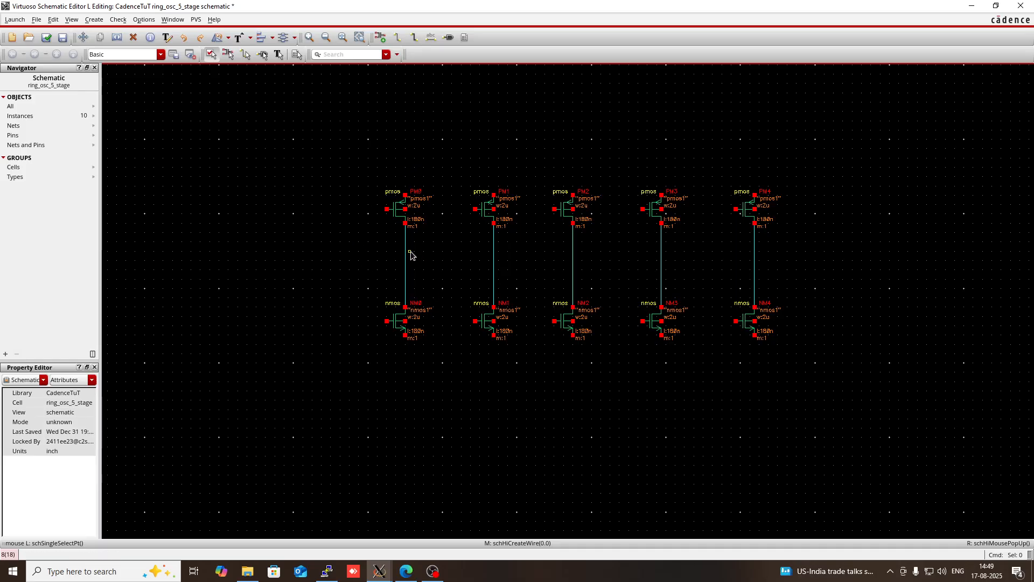
- Wire the pmos gate to the nmos gate in the first and second stages, looping around each stage's input side
key(w)
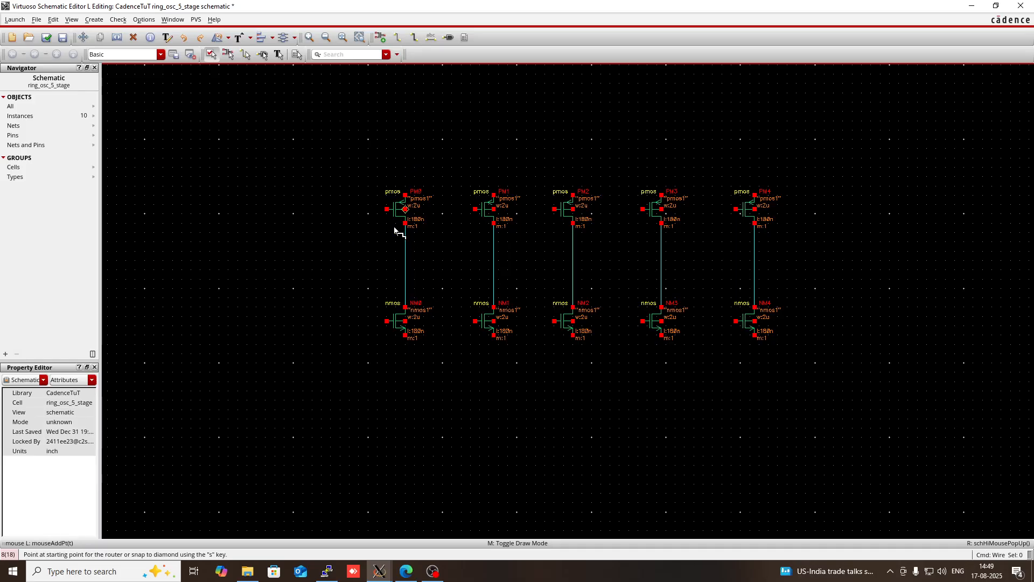
click(388, 210)
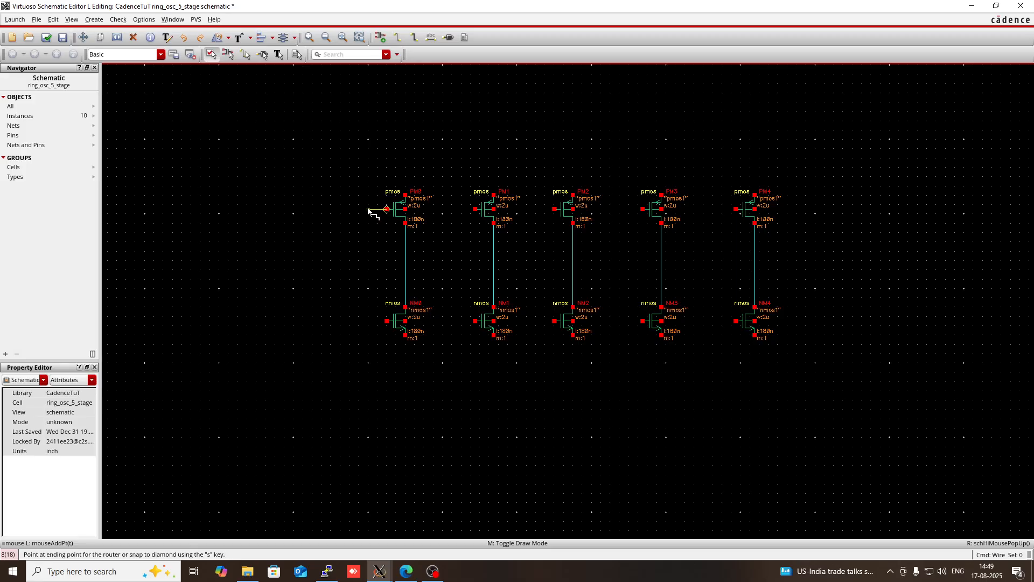
click(369, 210)
click(387, 321)
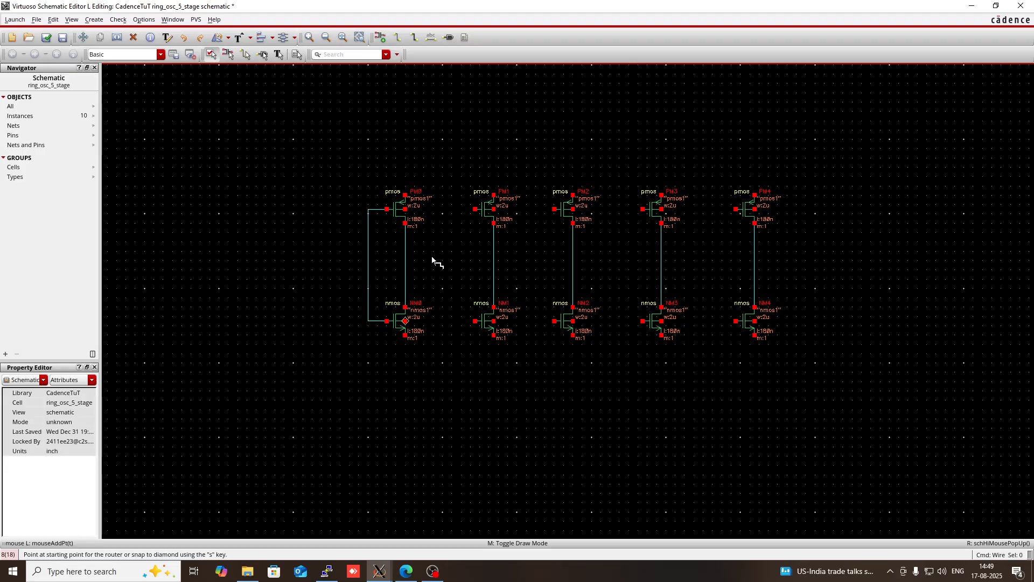
click(475, 209)
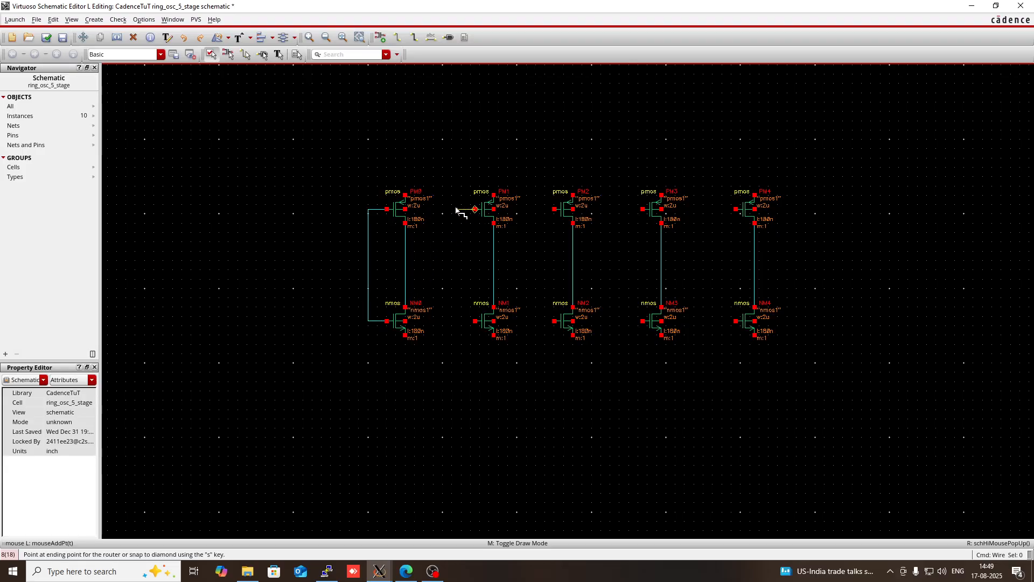
click(457, 210)
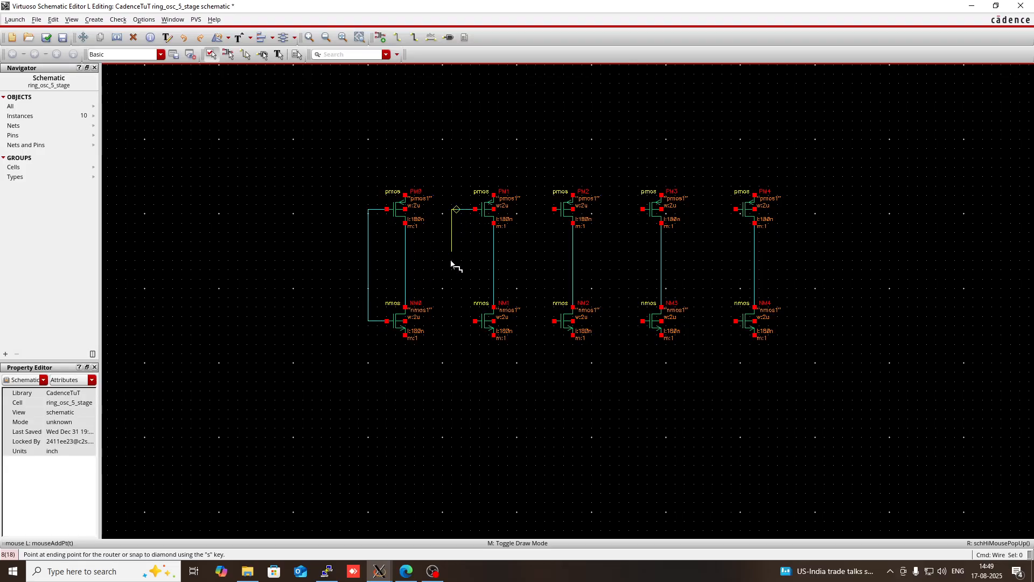
click(475, 321)
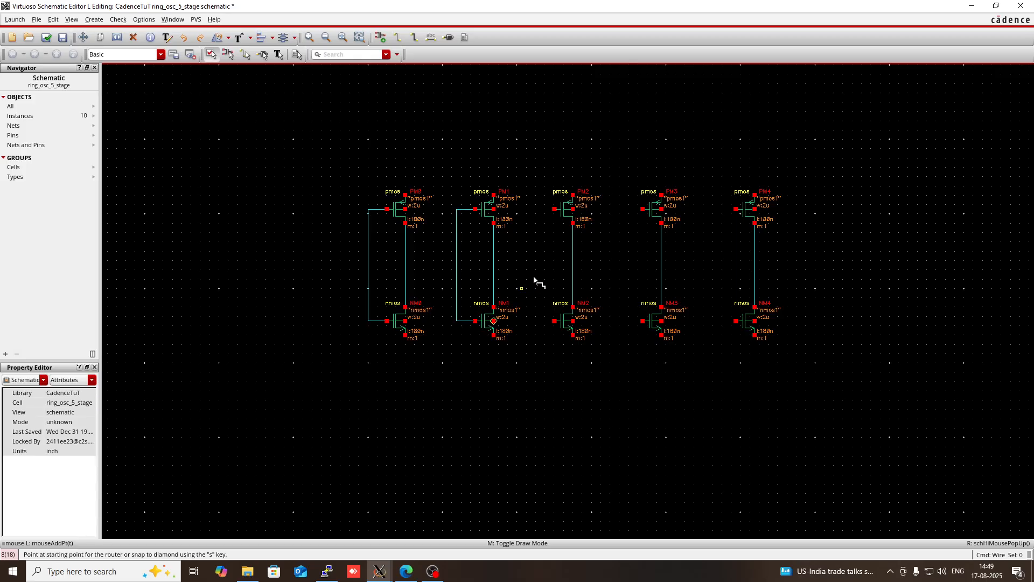
- Connect the pmos and nmos gates together in the third, fourth and fifth stages with wires around their input sides
click(554, 209)
click(541, 210)
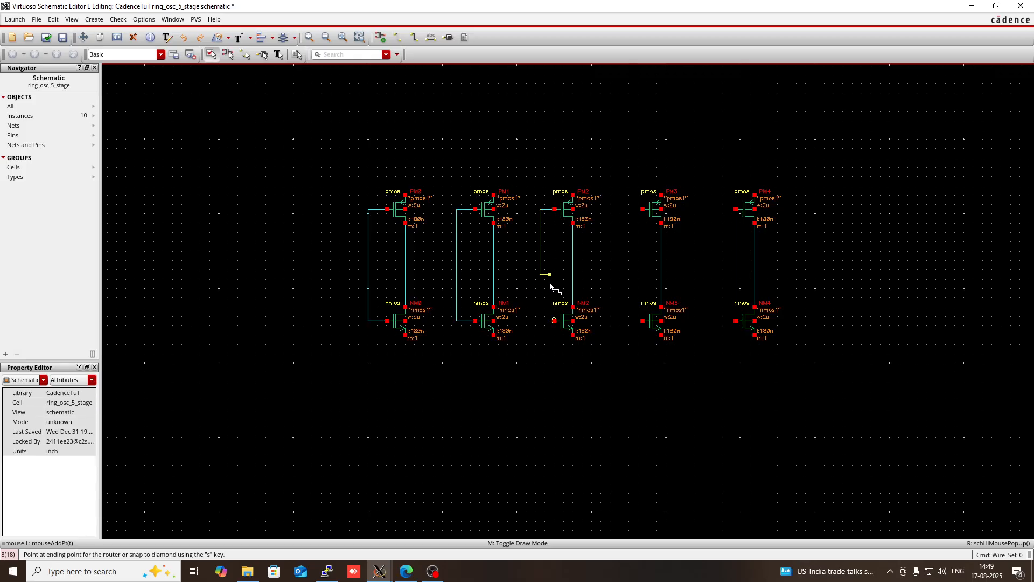
click(554, 321)
click(643, 209)
click(624, 211)
click(644, 321)
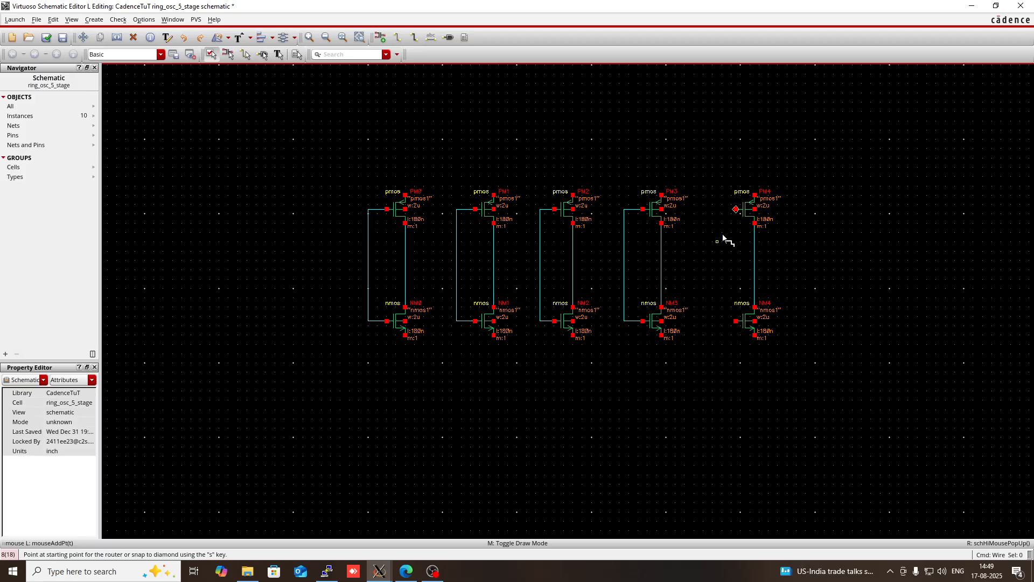
click(736, 210)
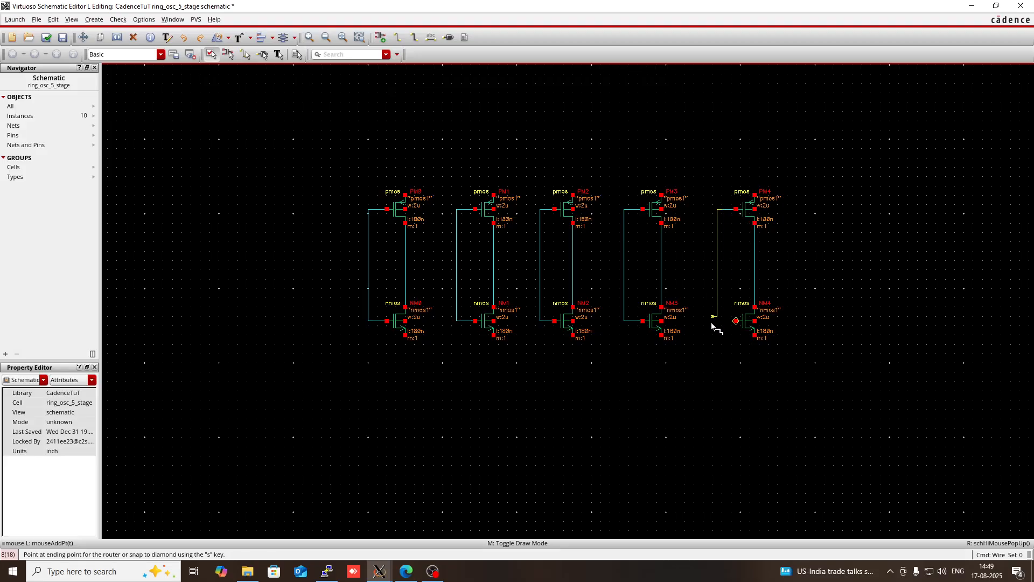
click(736, 321)
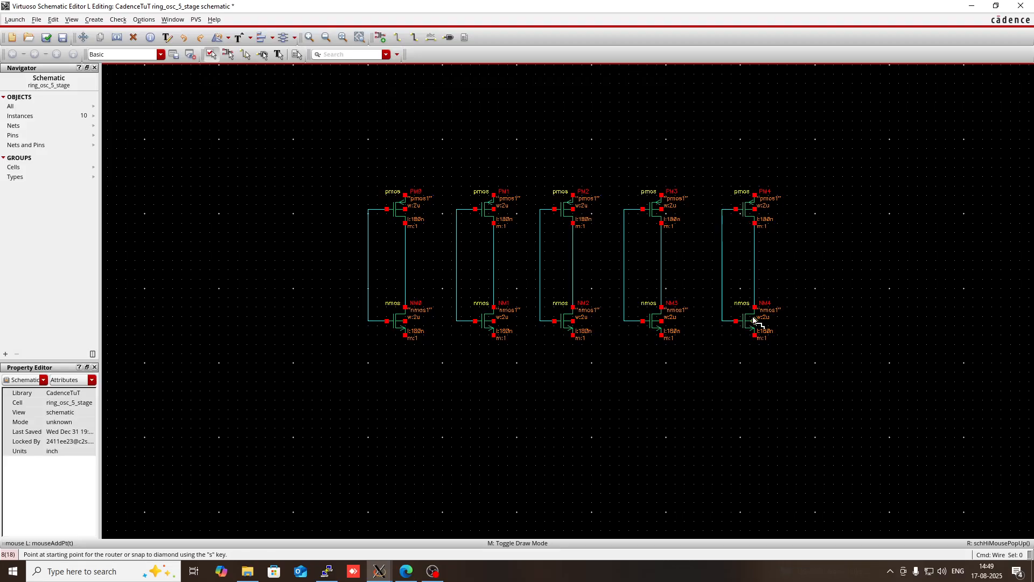
key(Escape)
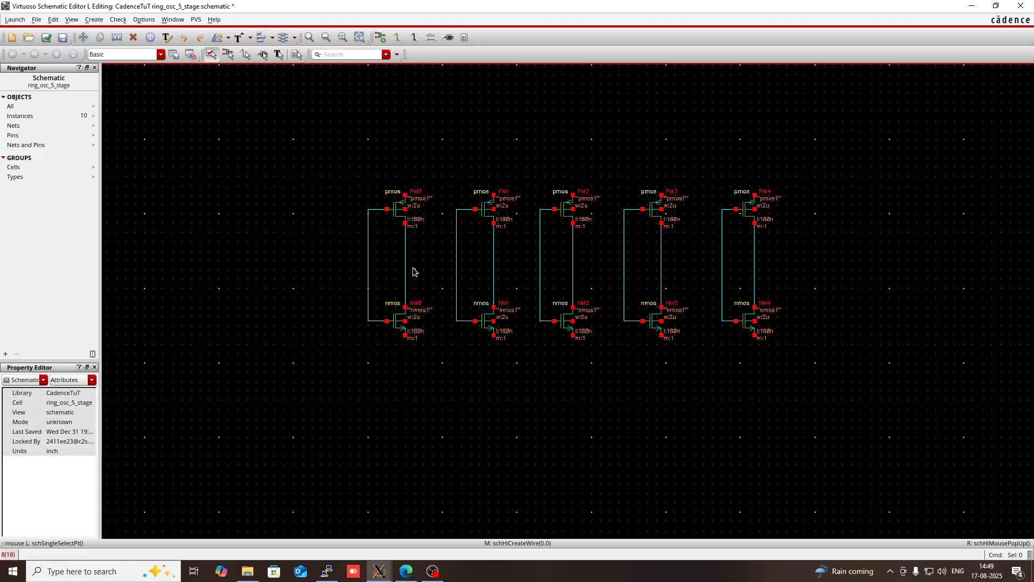
- Wire the drain node of each of the first four inverters to the joined gates of the following stage
key(w)
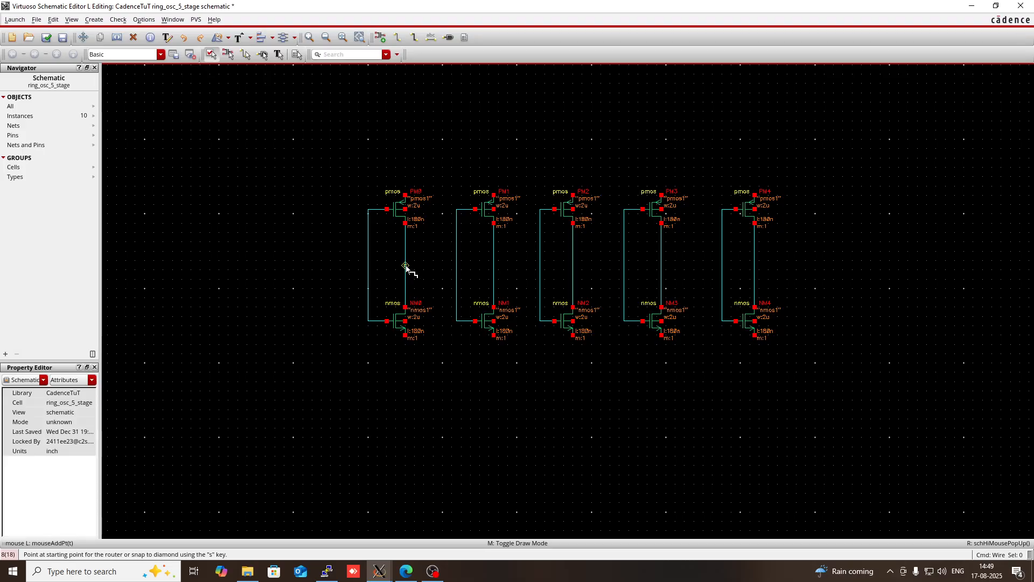
click(406, 265)
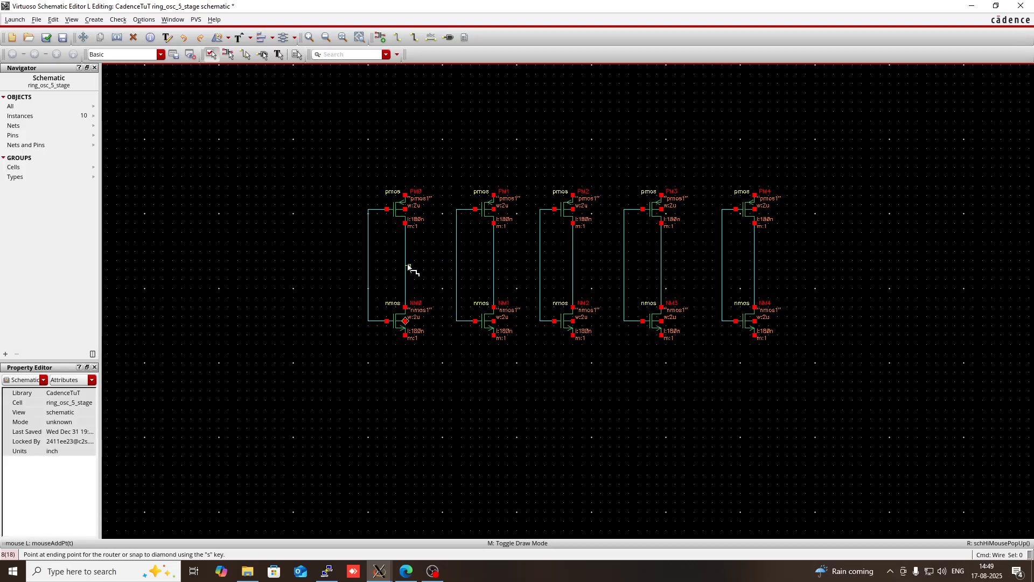
click(457, 265)
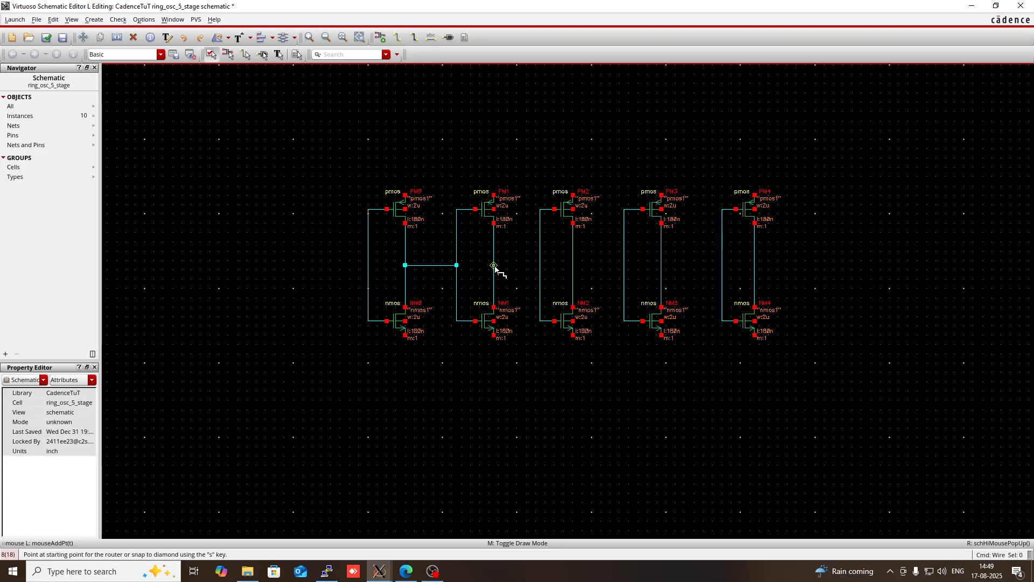
click(493, 265)
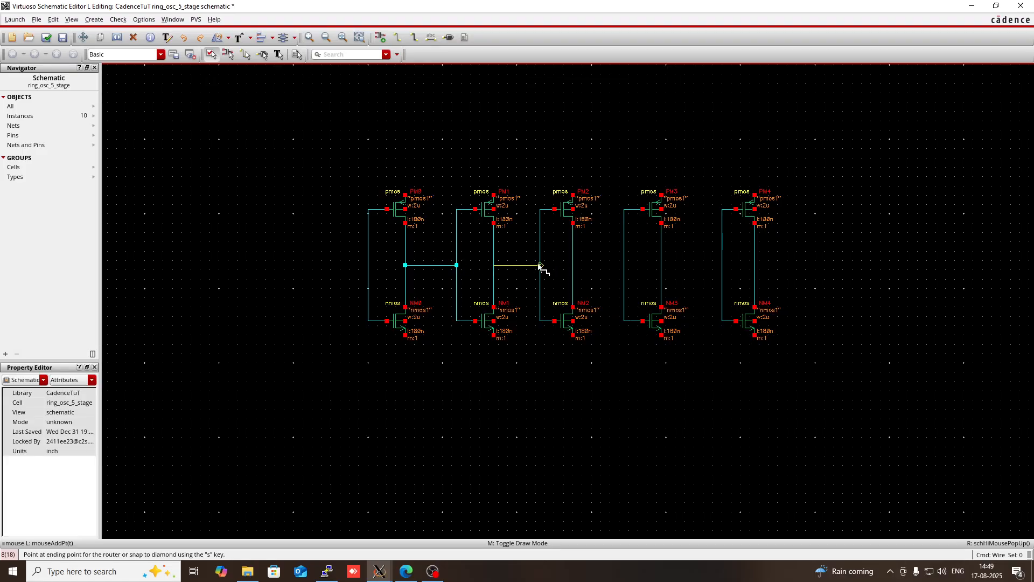
click(540, 265)
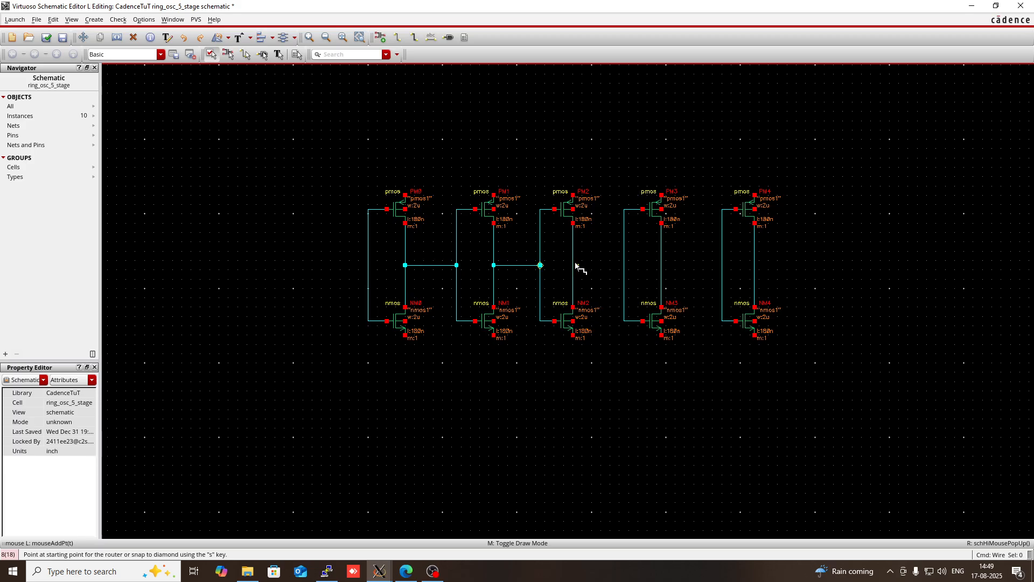
click(573, 261)
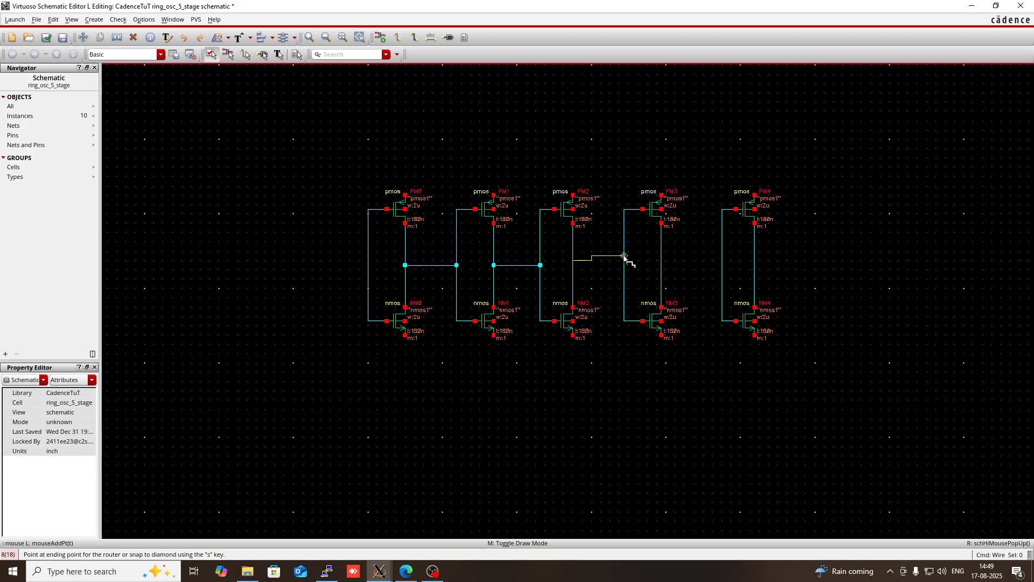
click(624, 260)
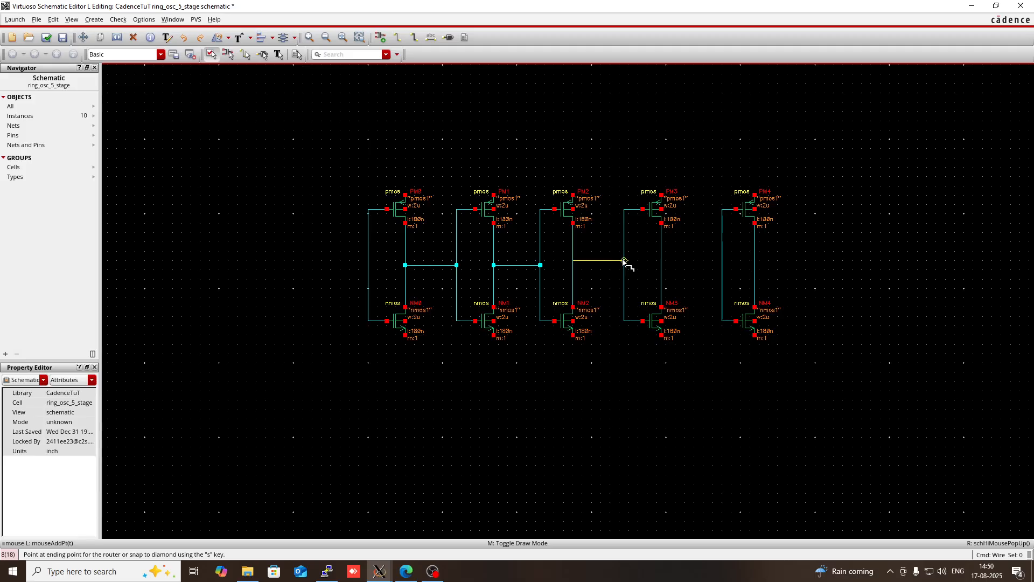
click(661, 265)
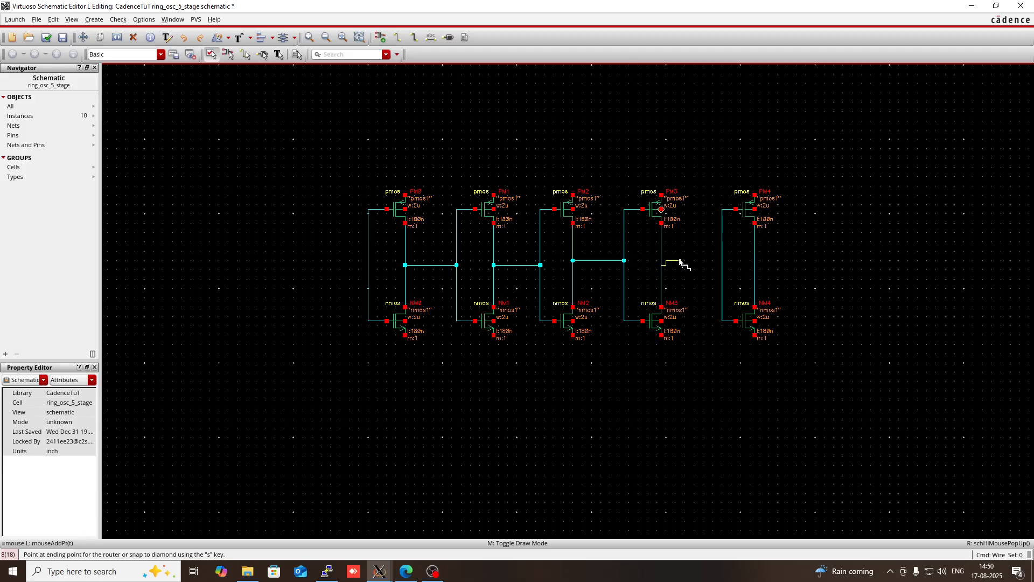
click(721, 265)
key(Escape)
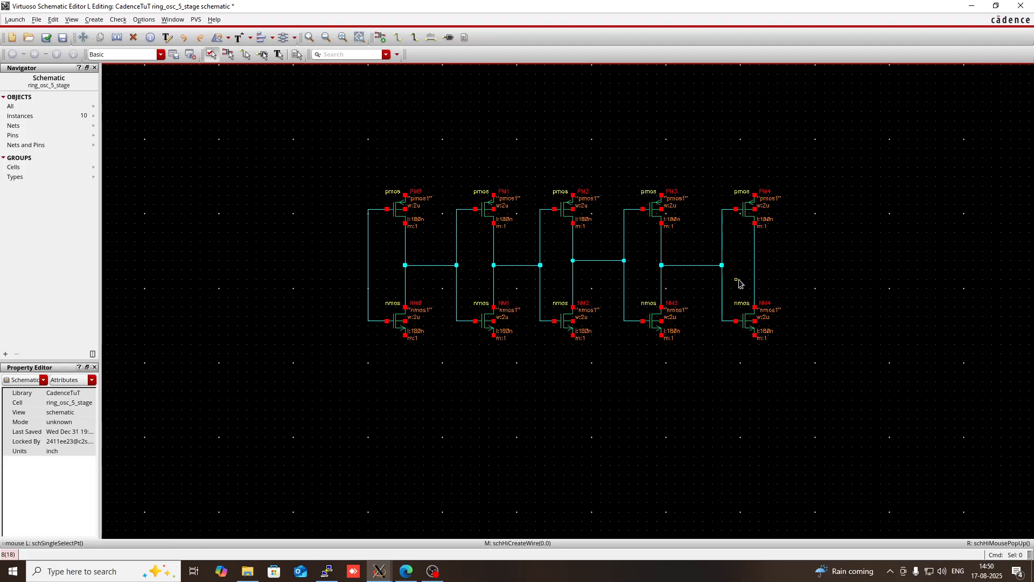
- Route a feedback wire from the fifth stage's output underneath the circuit back to the first stage's joined gates
key(w)
click(754, 265)
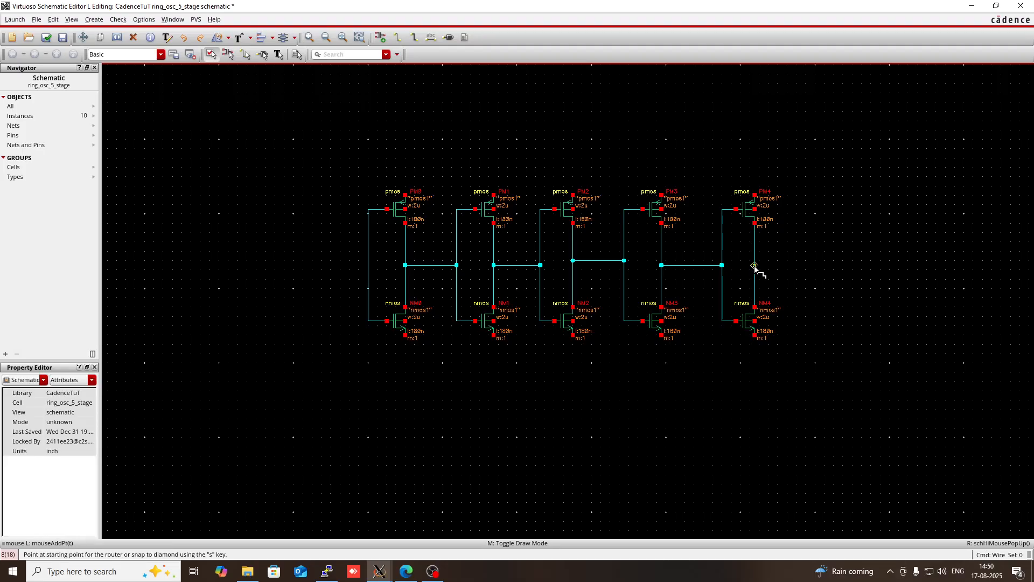
click(809, 265)
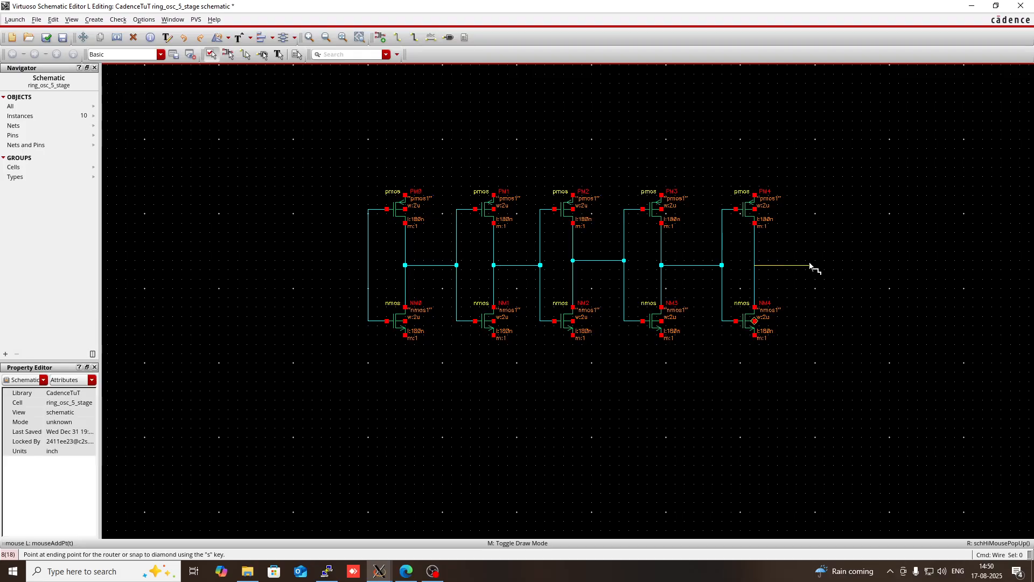
double_click(722, 404)
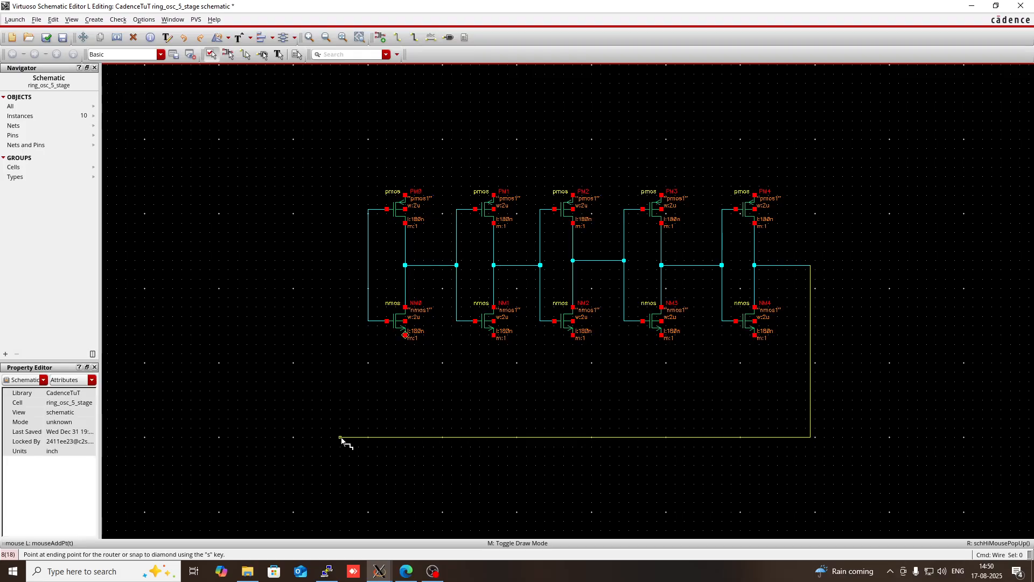
click(326, 429)
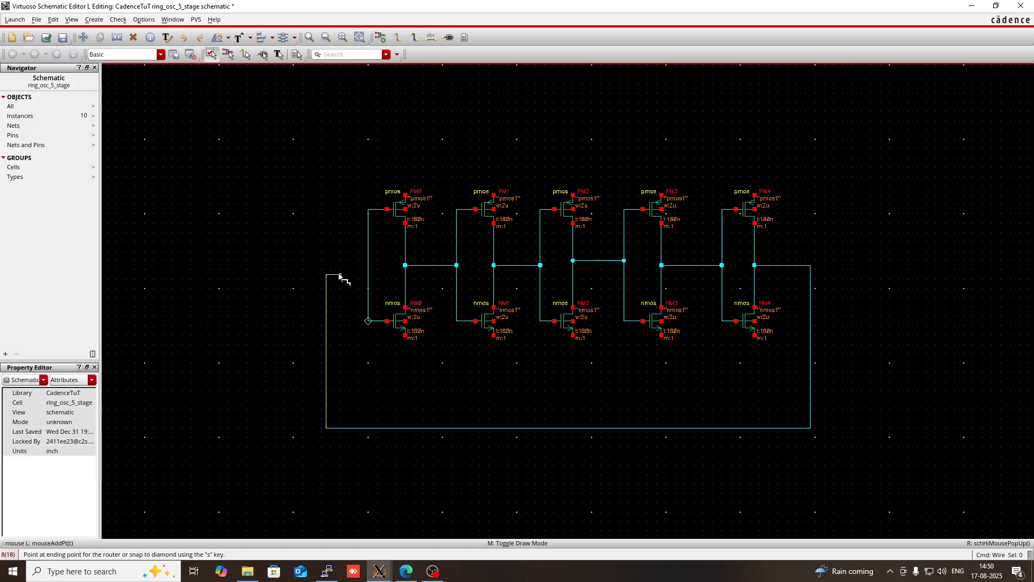
double_click(368, 266)
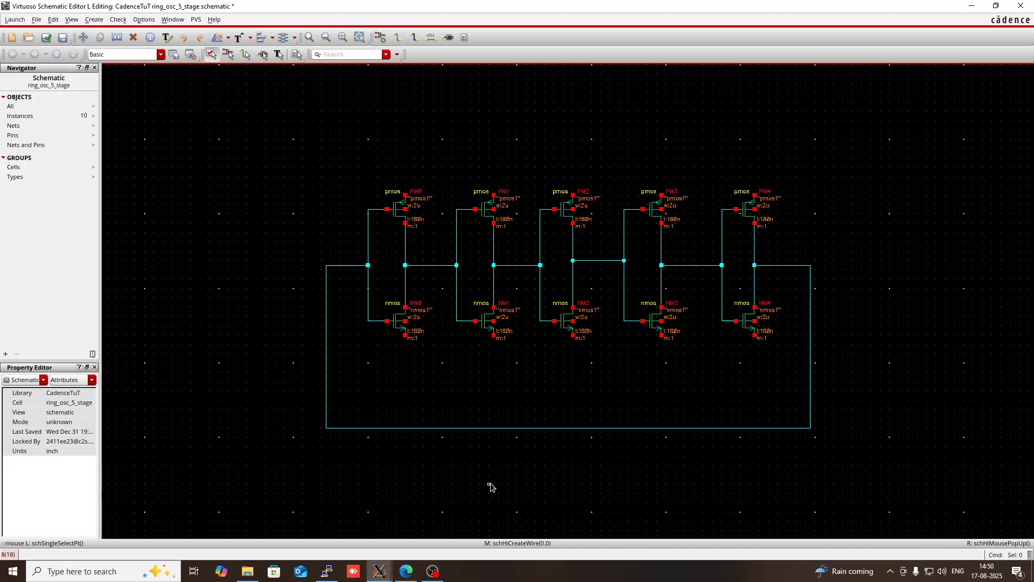
- Start adding a new instance and set its source library to analogLib
key(i)
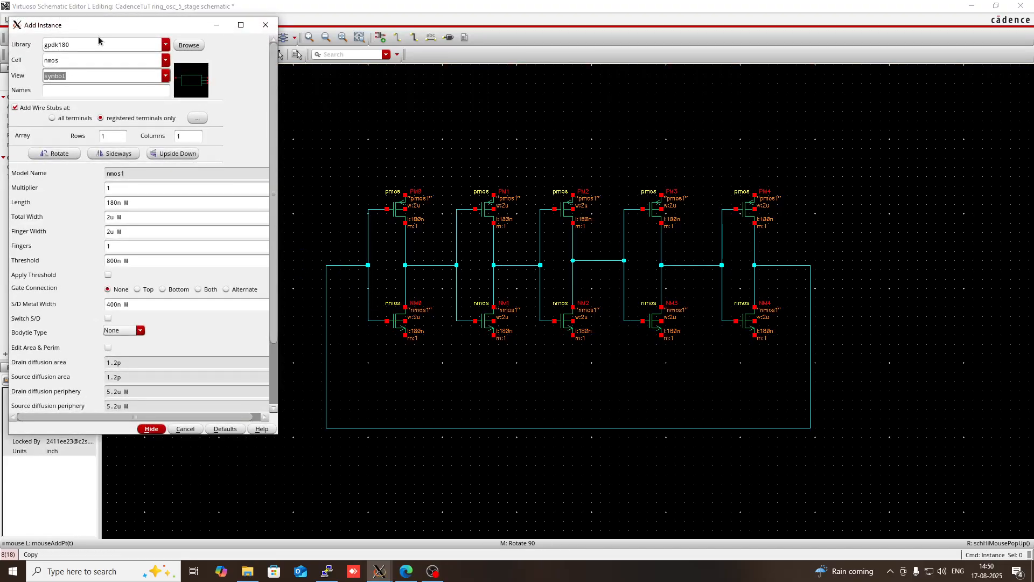
click(98, 46)
key(BackSpace)
key(BackSpace)
key(BackSpace)
key(BackSpace)
key(BackSpace)
key(BackSpace)
key(BackSpace)
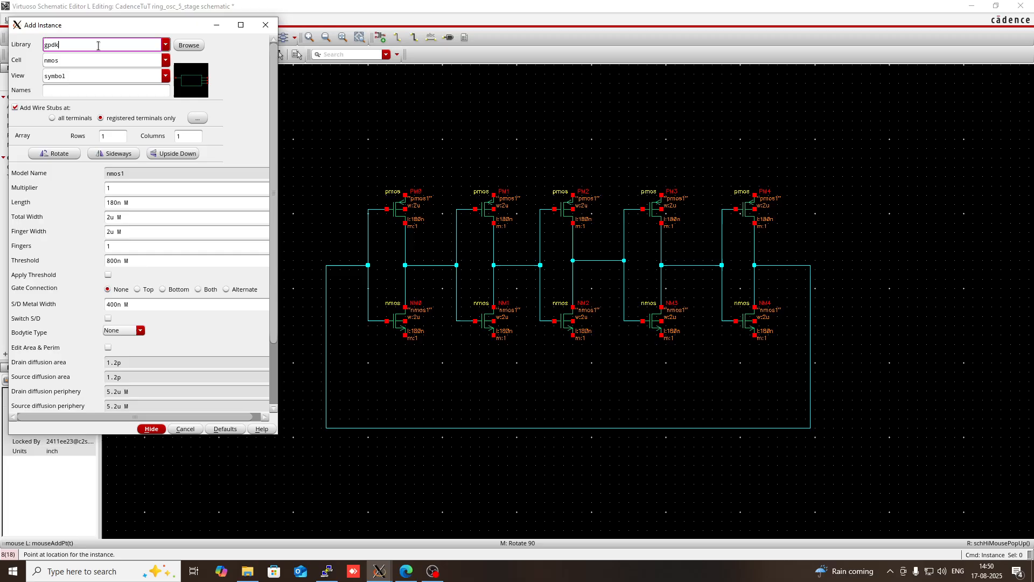
text(vd)
key(BackSpace)
key(BackSpace)
key(BackSpace)
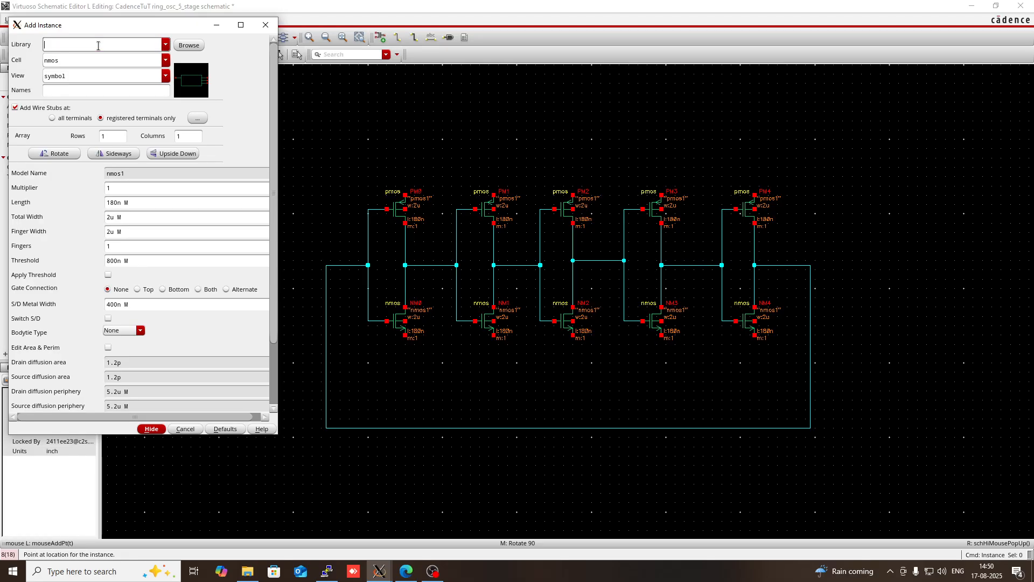
text(analogLib)
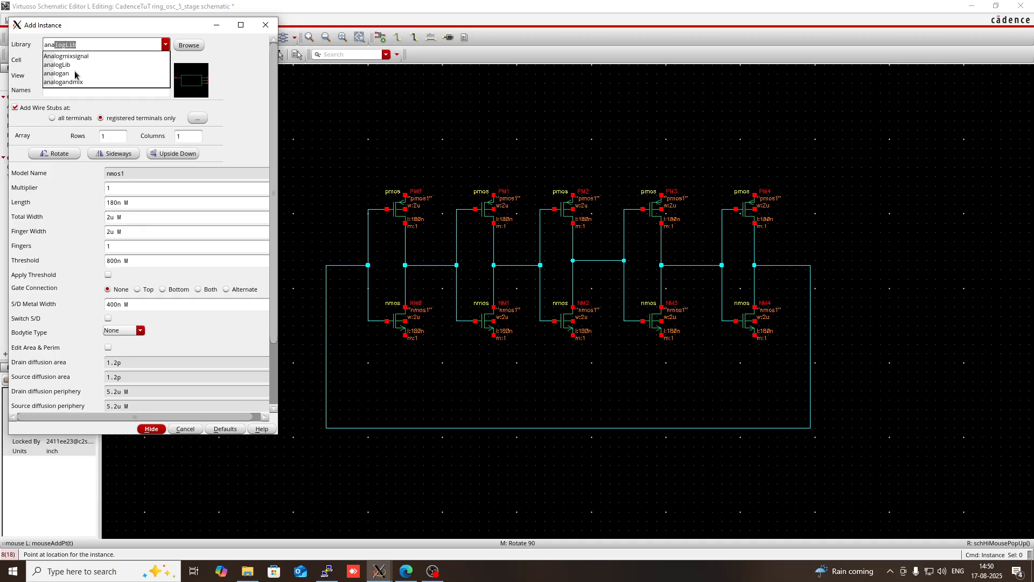
click(70, 64)
click(72, 65)
- Place a vdc source with a DC voltage of 1.8 V in the empty area beyond the fifth stage, above the feedback loop
text(nmos)
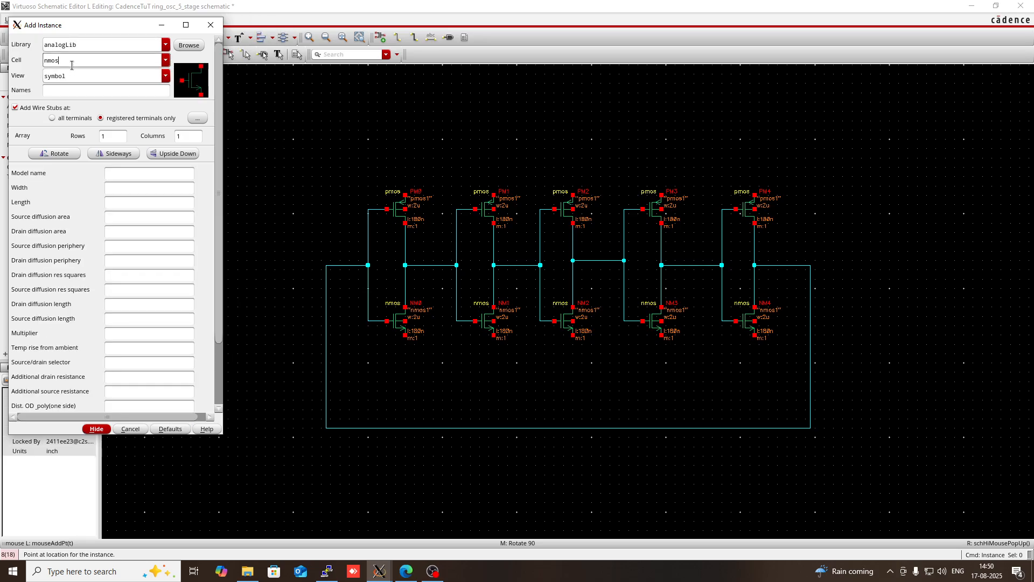
key(BackSpace)
key(BackSpace)
key(BackSpace)
text(vdc)
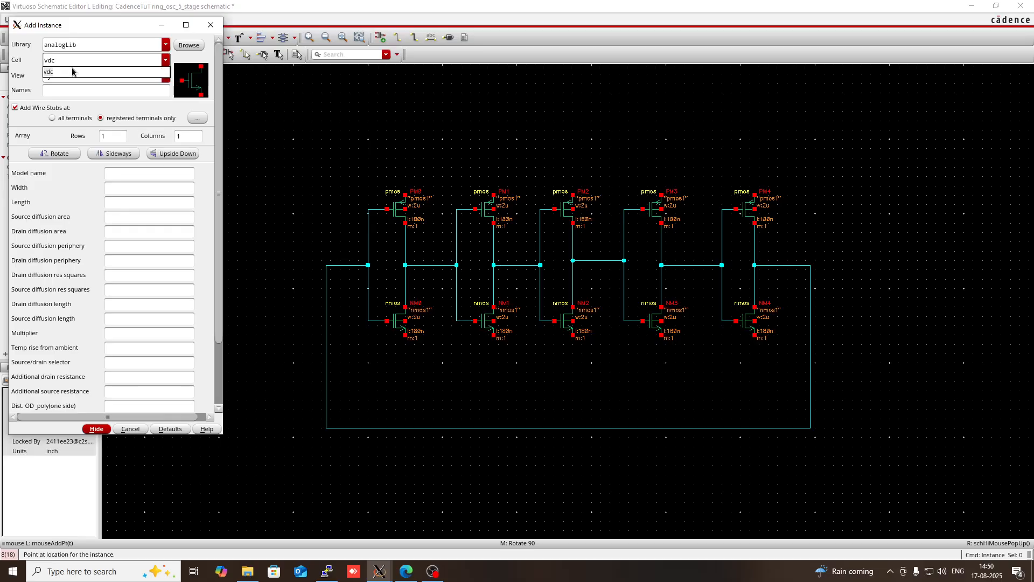
click(72, 72)
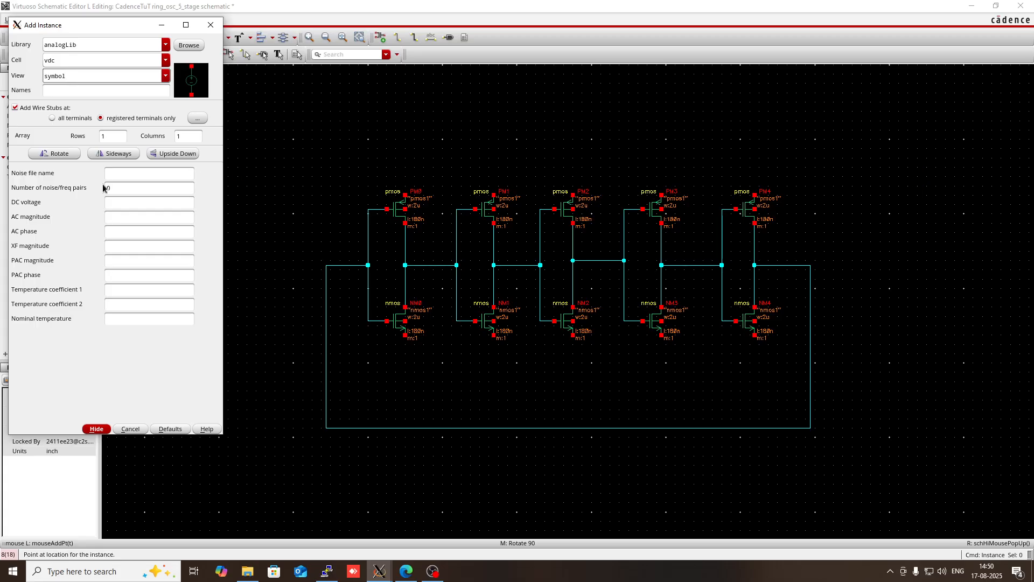
click(113, 202)
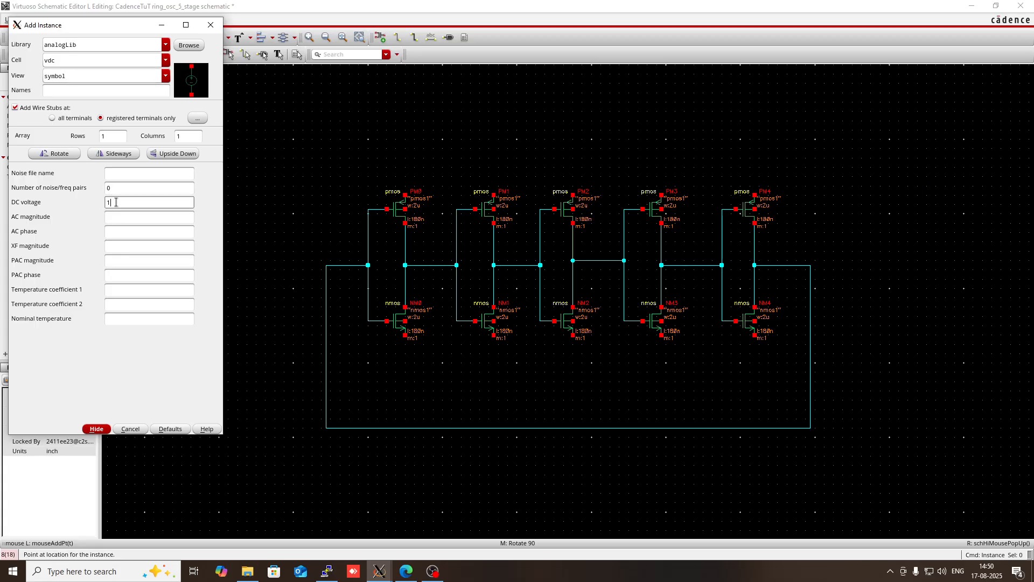
text(1.8)
key(Tab)
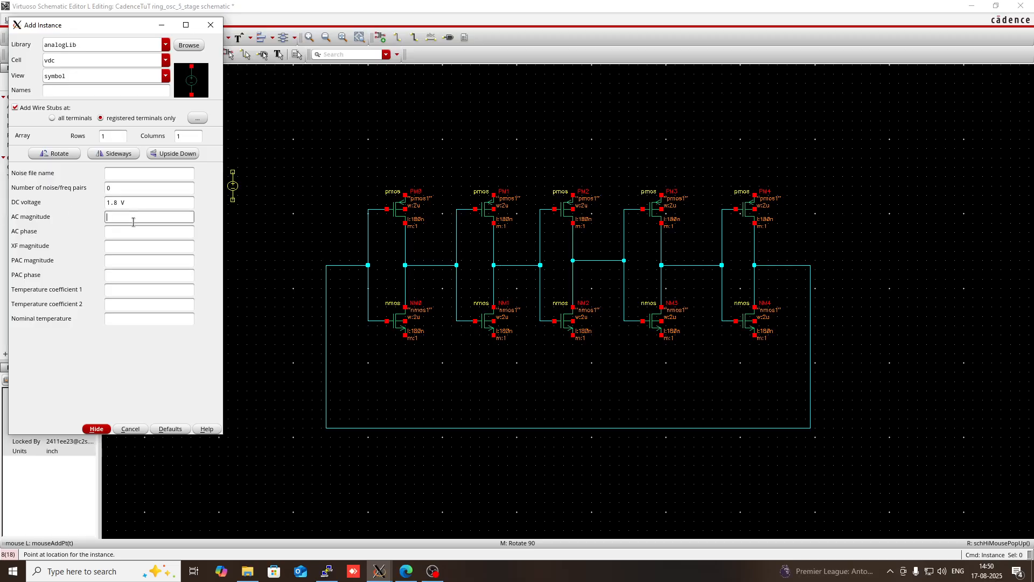
click(922, 135)
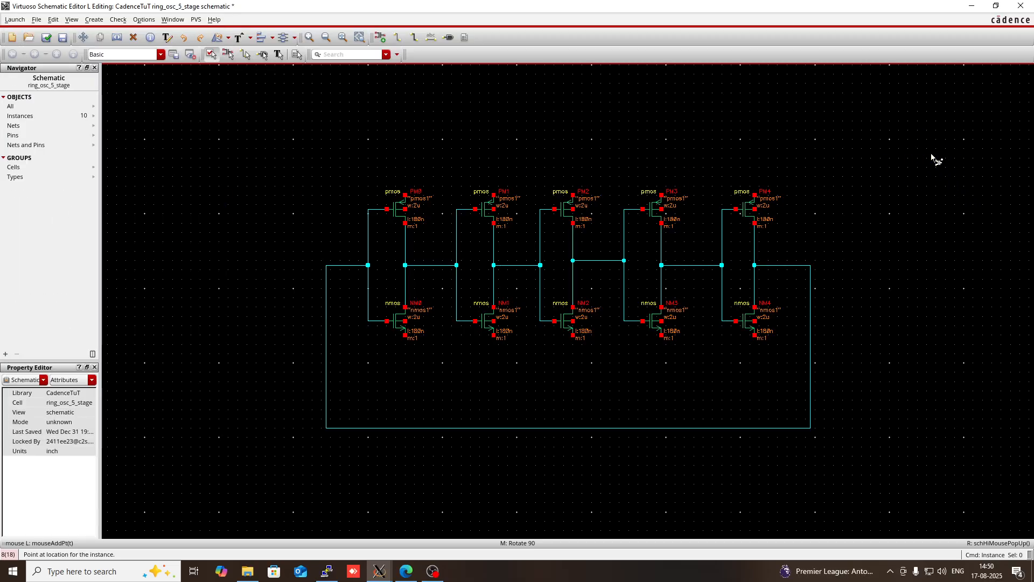
key(Escape)
- Place an analogLib gnd symbol on the lower terminal of the vdc source
key(i)
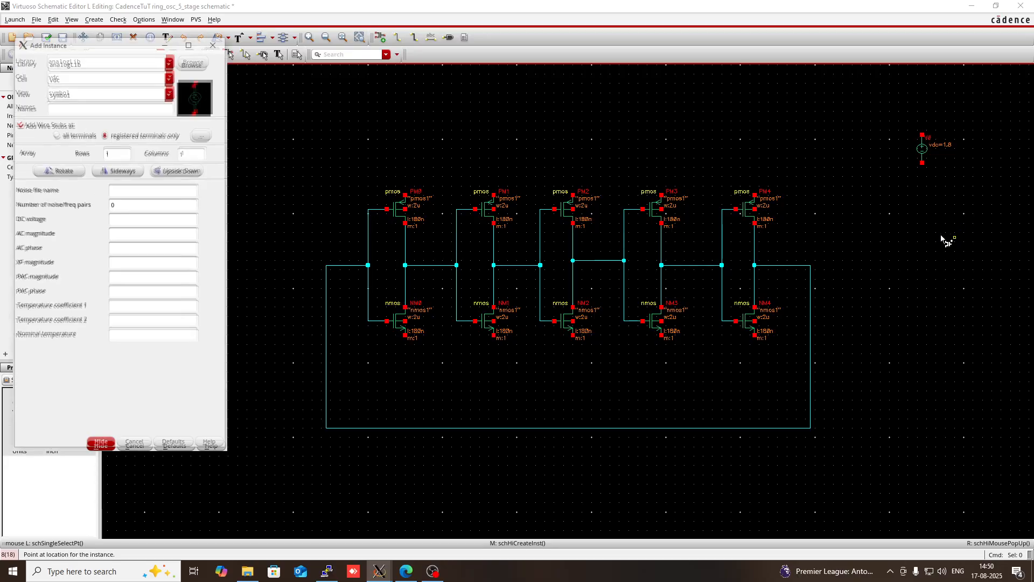
click(98, 74)
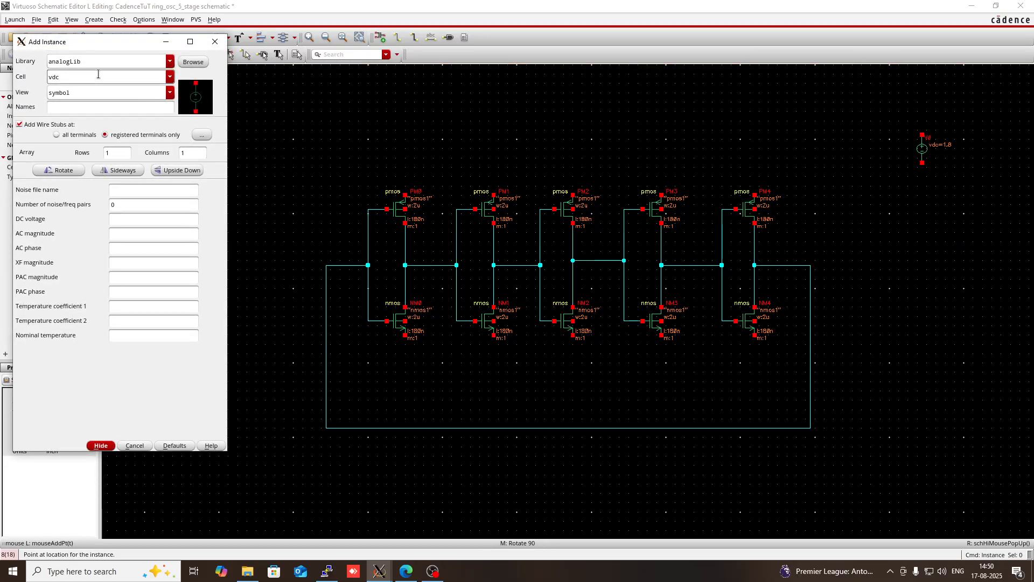
key(BackSpace)
key(BackSpace)
key(BackSpace)
text(gnd)
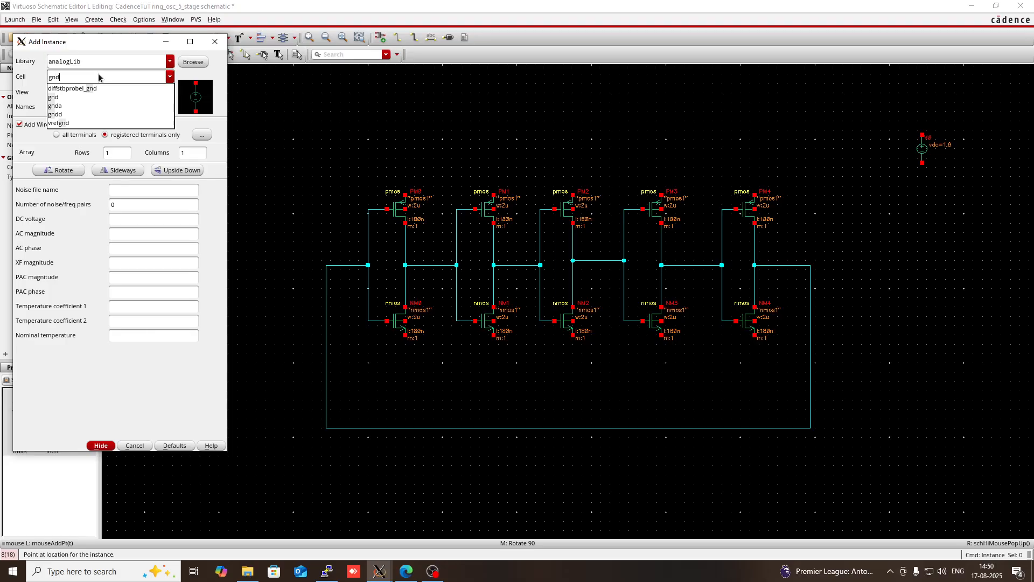
click(81, 98)
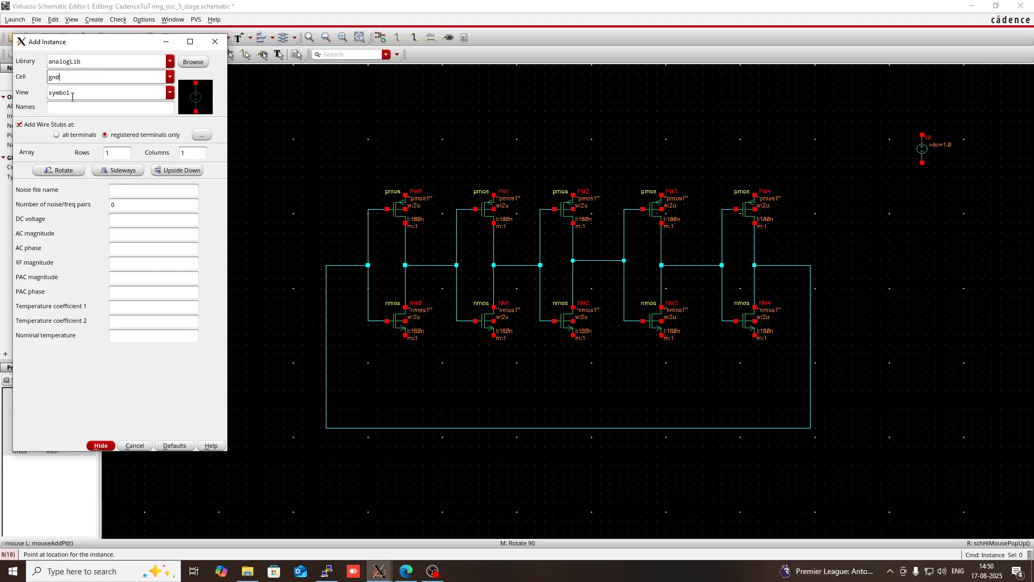
click(924, 166)
key(Escape)
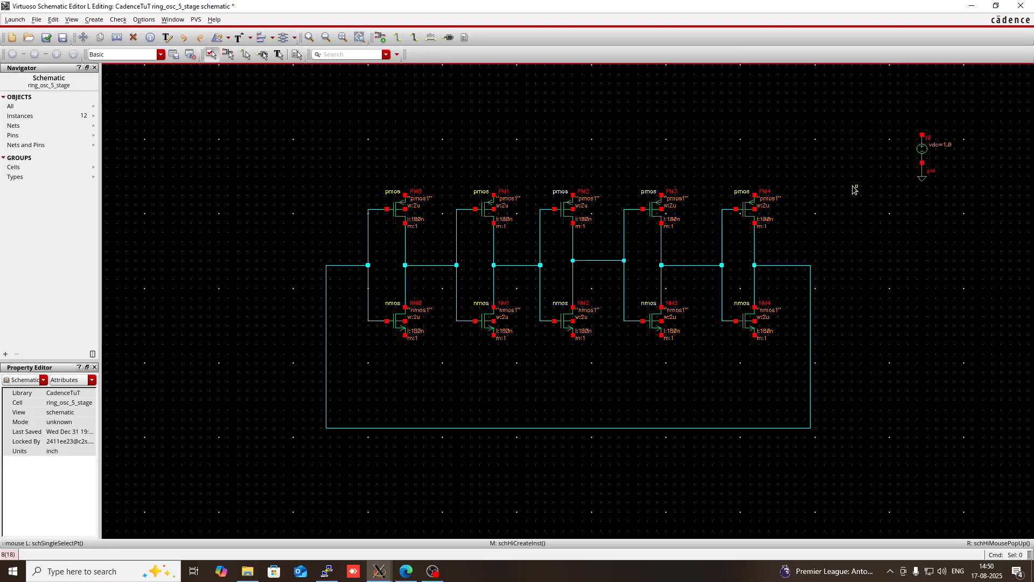
- Place an analogLib vdd symbol on the upper terminal of the vdc source
key(i)
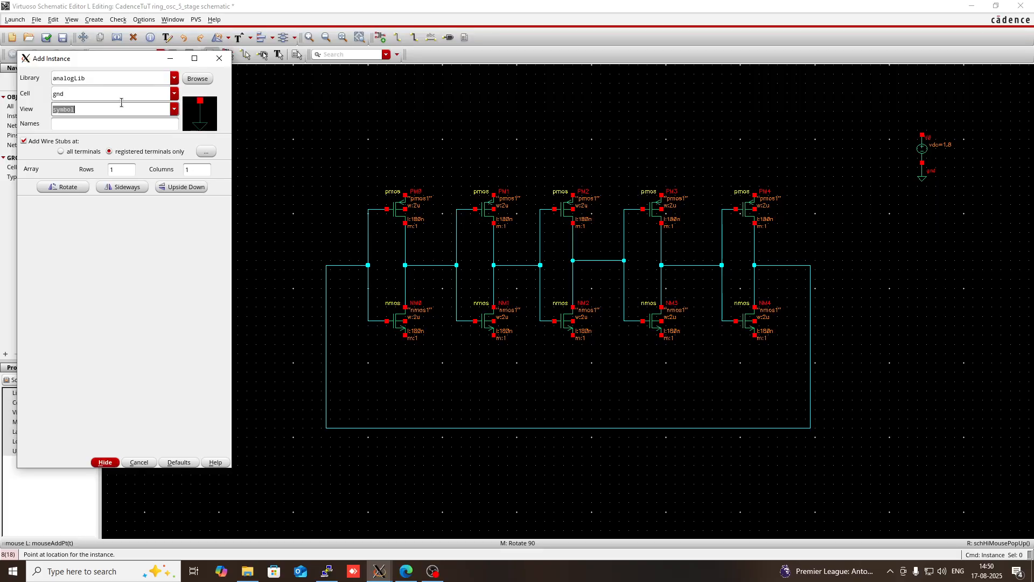
click(82, 99)
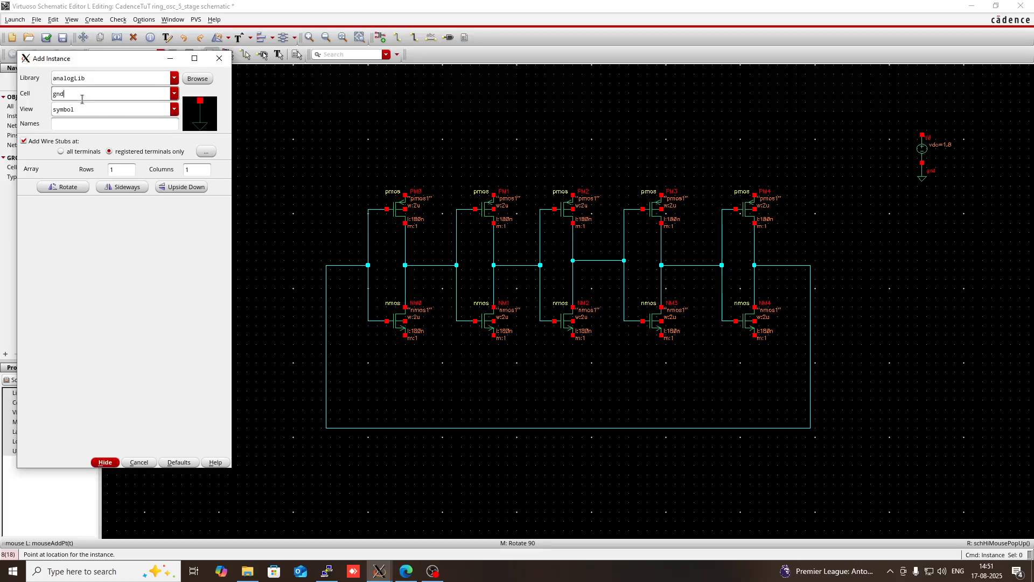
double_click(82, 99)
key(BackSpace)
text(vdd)
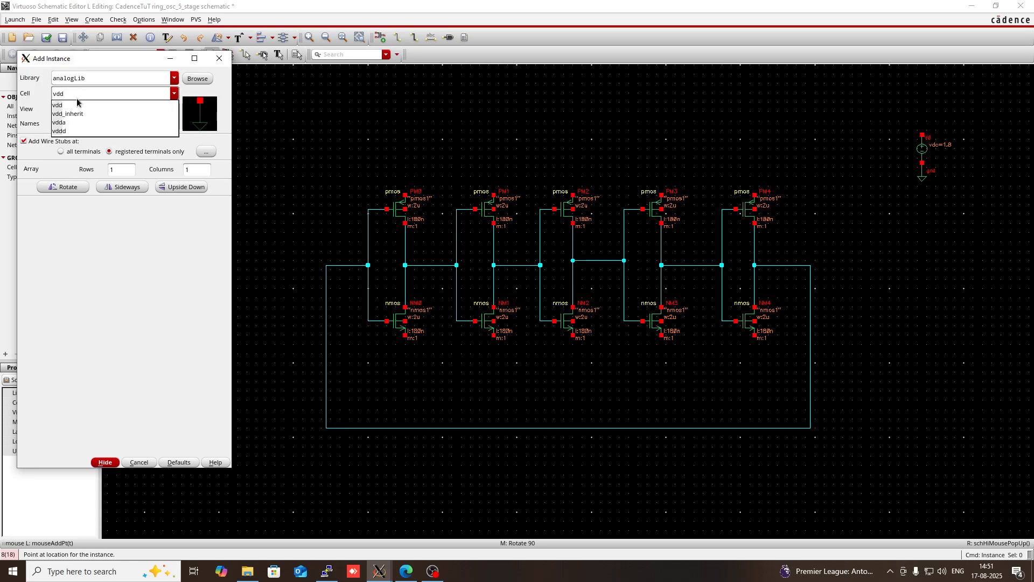
click(78, 105)
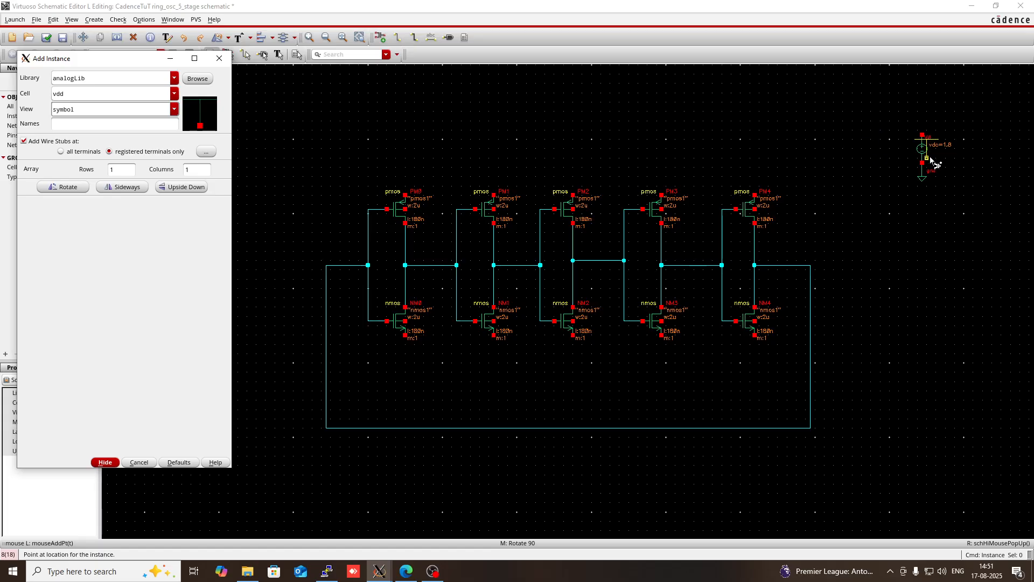
click(923, 135)
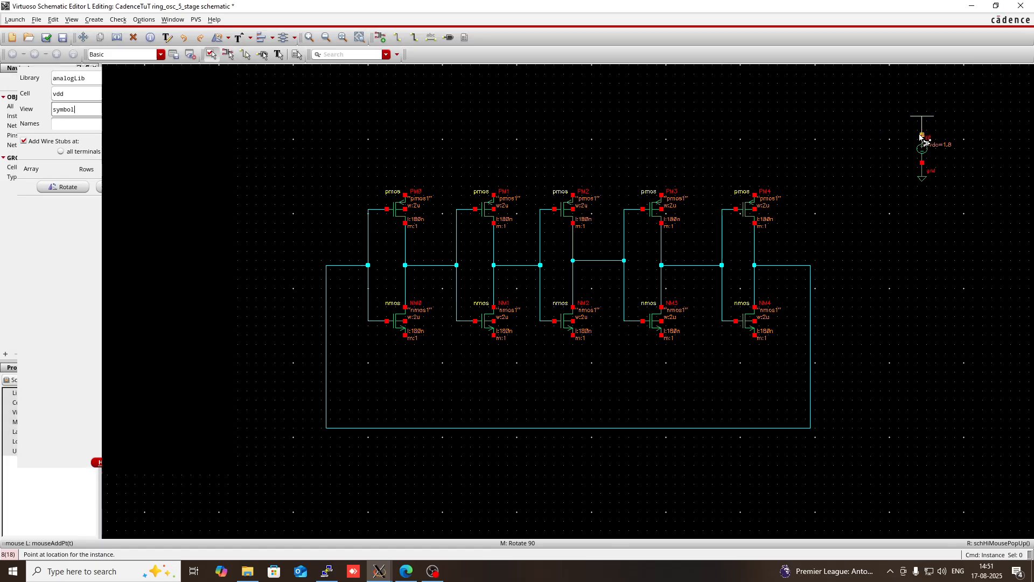
- Place a vdd symbol on the source terminal of each of the five pmos transistors
click(754, 195)
click(662, 195)
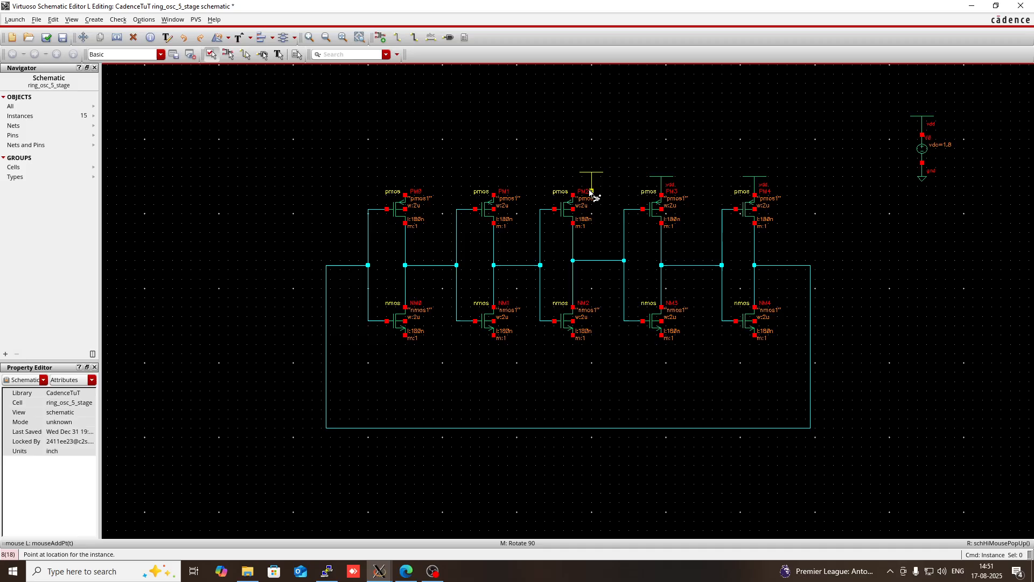
click(572, 195)
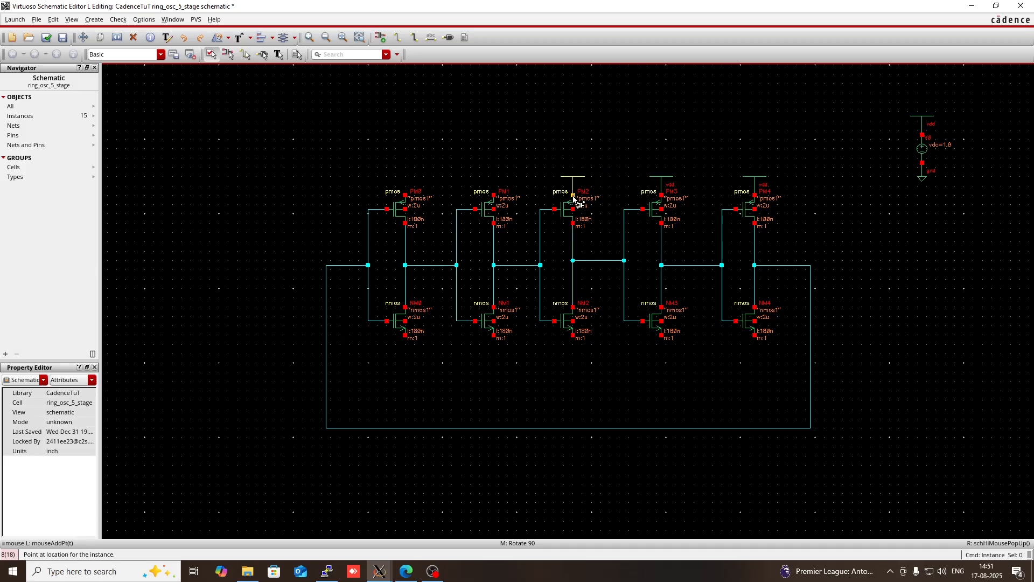
click(494, 195)
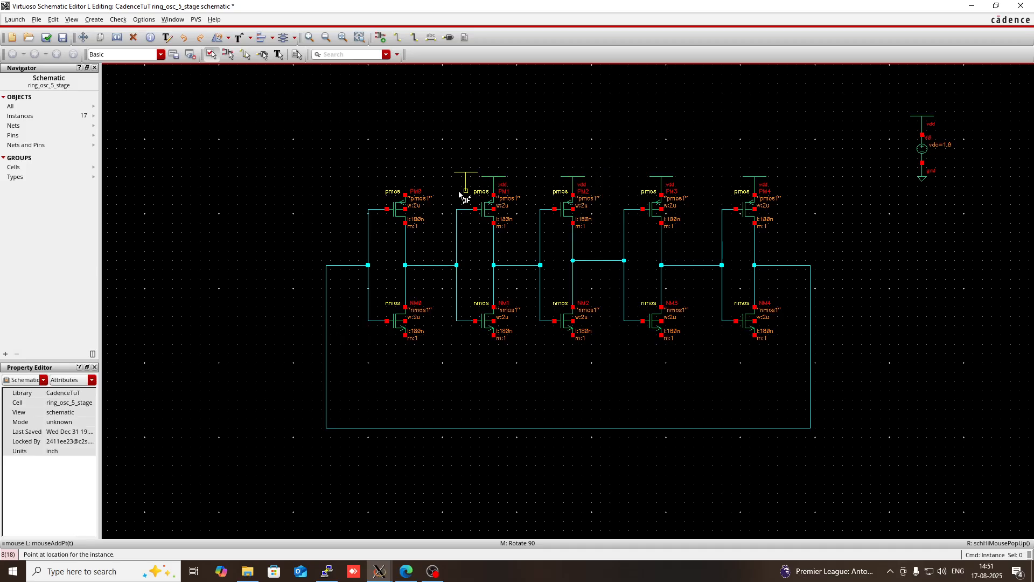
click(406, 195)
key(Escape)
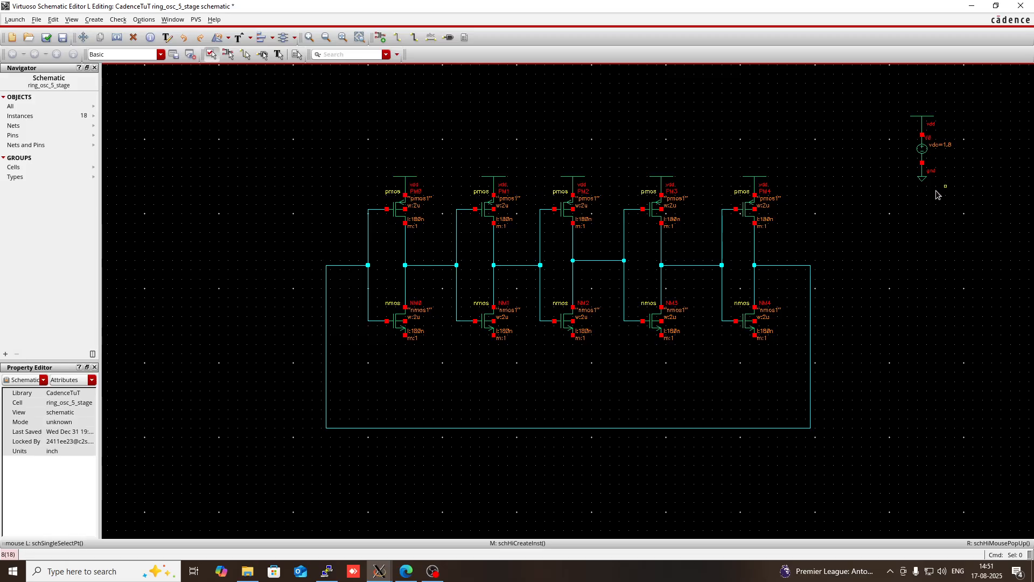
- Place an analogLib gnd symbol on the source terminal of each of the five nmos transistors
key(i)
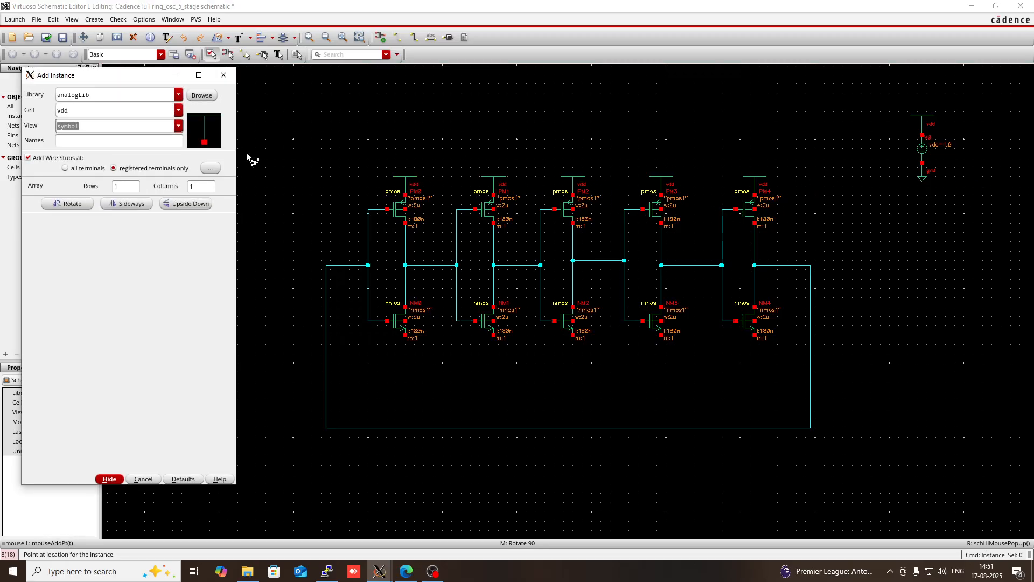
click(82, 113)
double_click(82, 113)
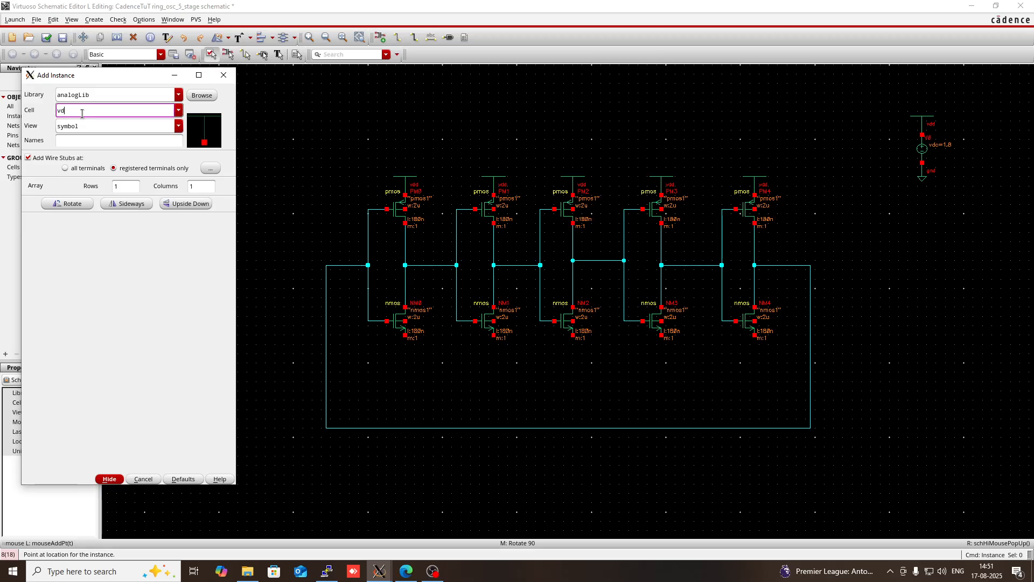
key(BackSpace)
text(gnd)
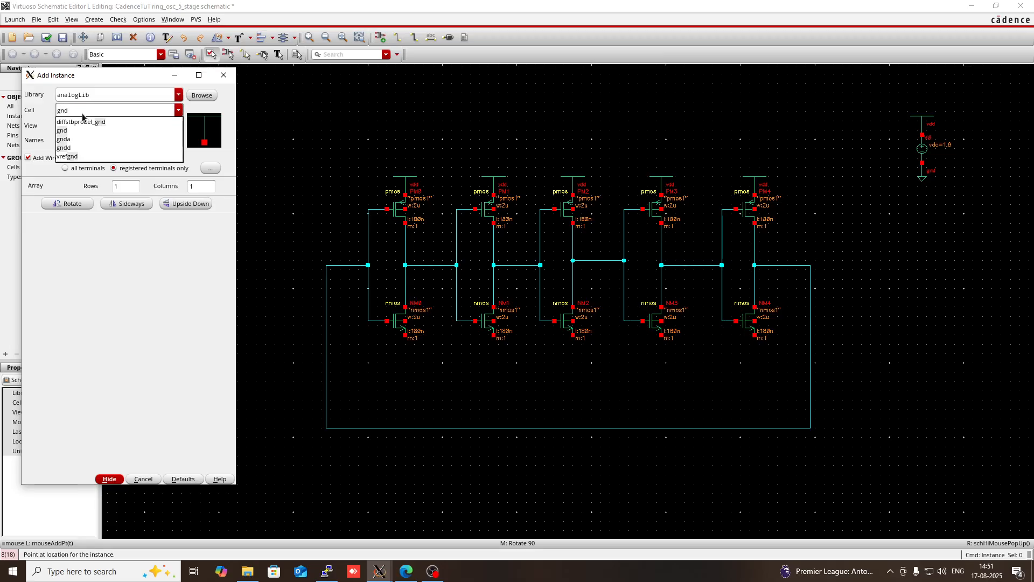
click(76, 130)
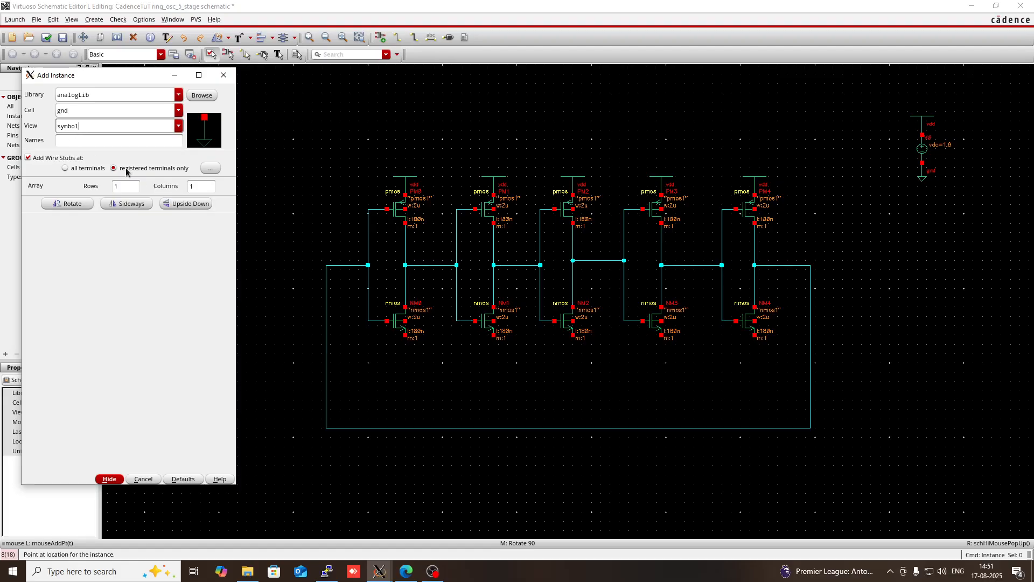
click(405, 339)
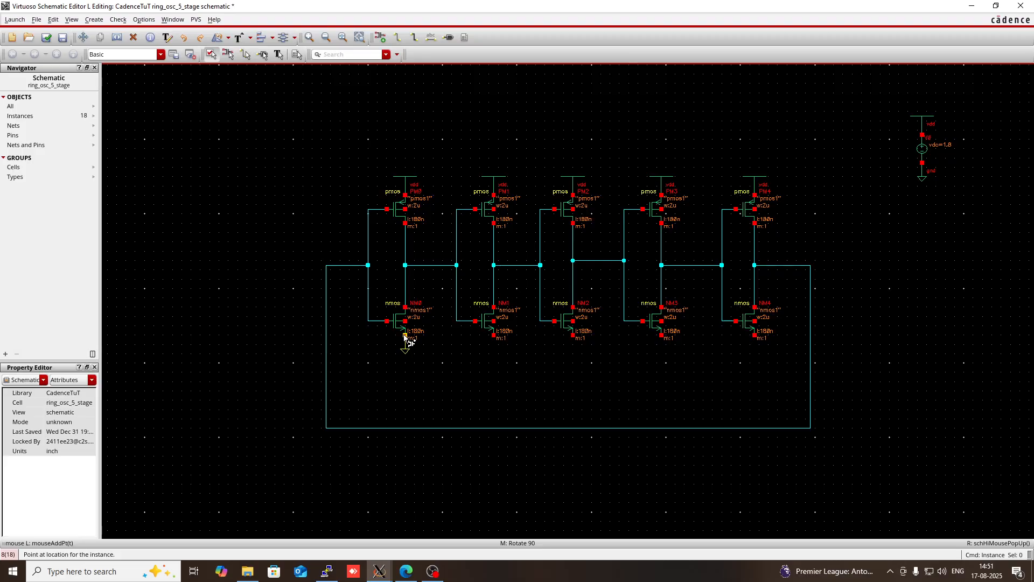
click(494, 338)
click(572, 339)
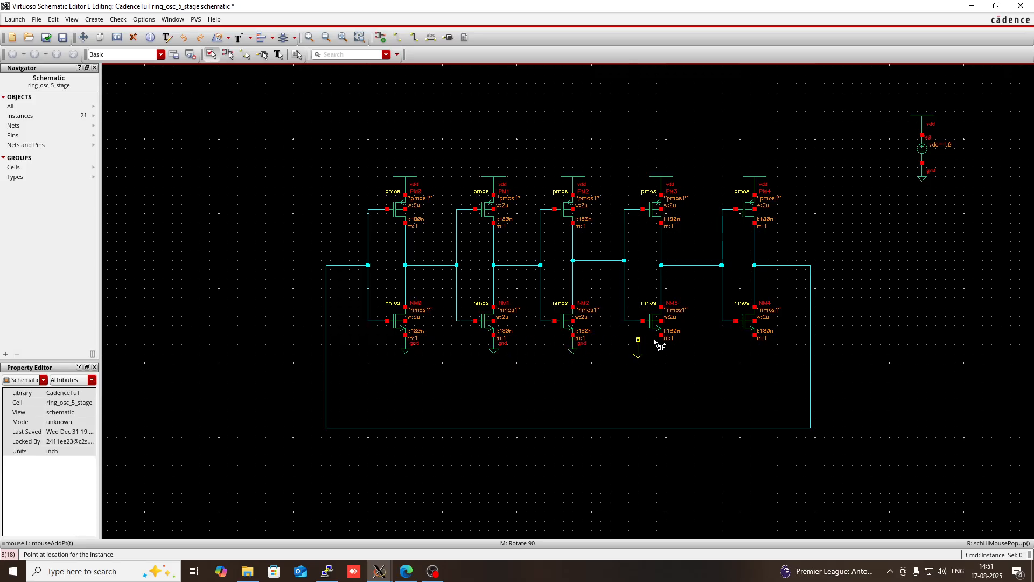
click(662, 338)
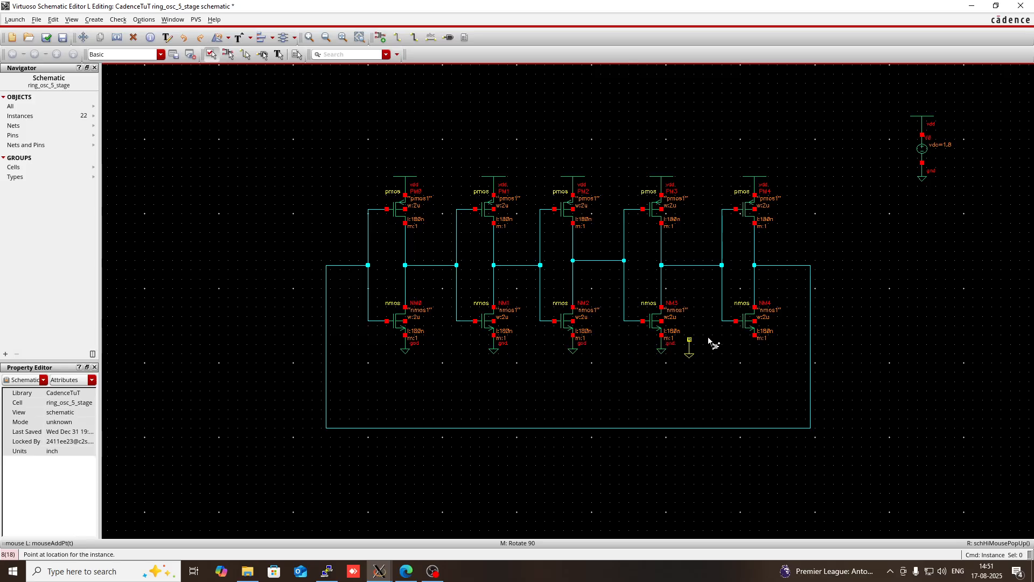
click(757, 338)
key(Escape)
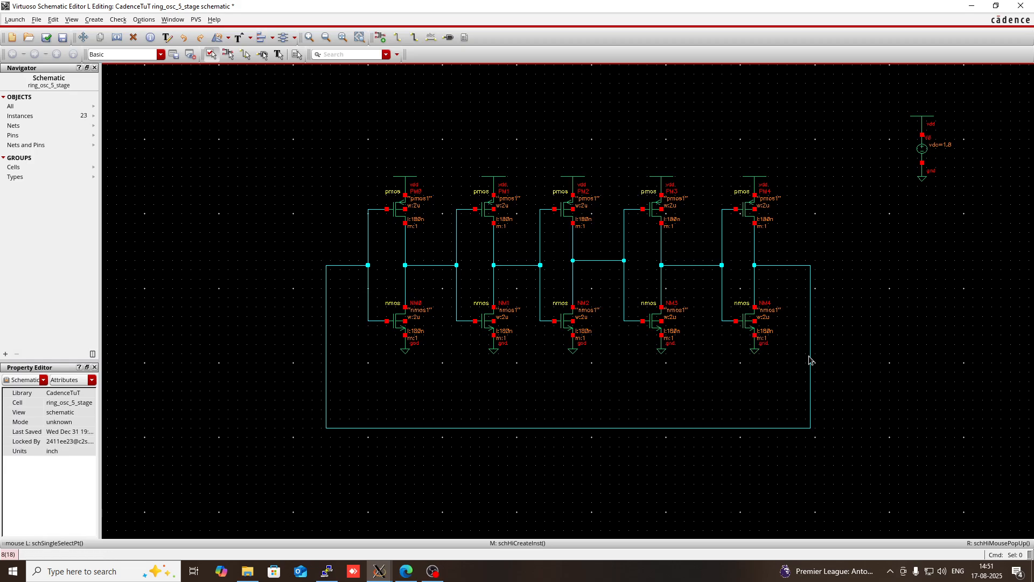
- Wire the body terminal of each pmos transistor to its own source terminal at vdd
key(w)
click(405, 210)
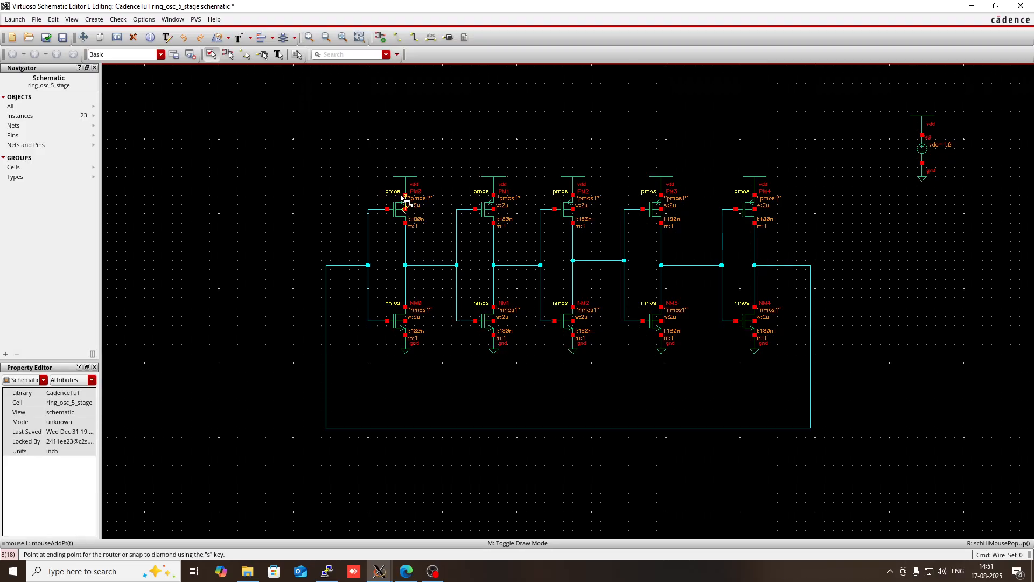
click(495, 194)
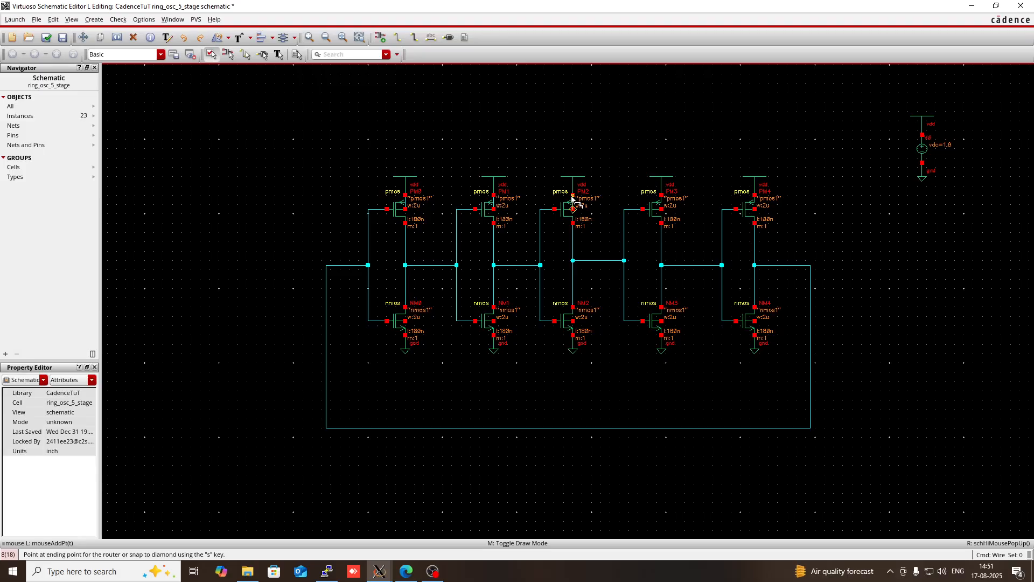
click(662, 206)
click(661, 195)
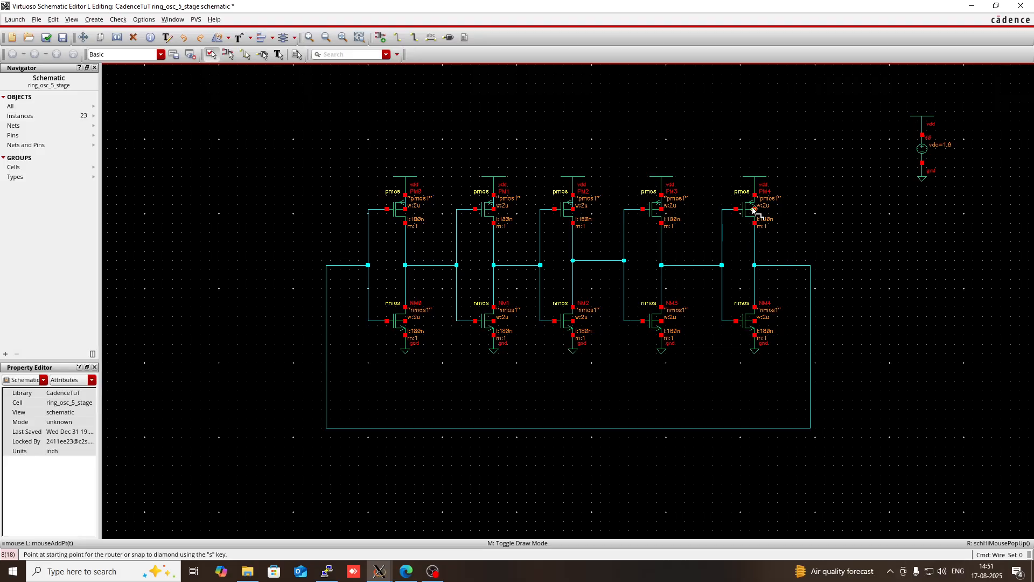
click(755, 208)
click(755, 197)
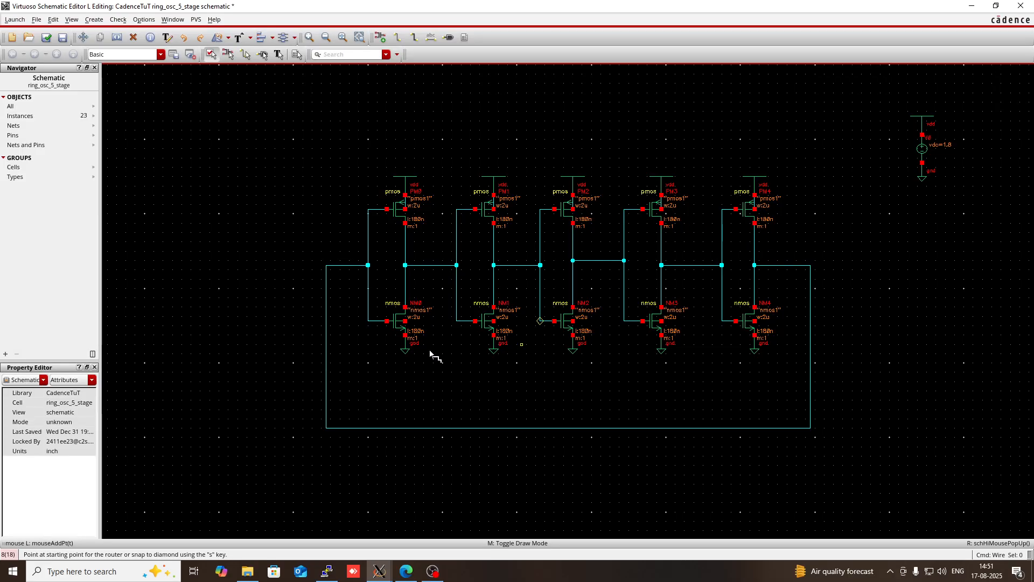
- Wire the body terminal of each of the five nmos transistors to its own source terminal at gnd
click(406, 322)
click(405, 335)
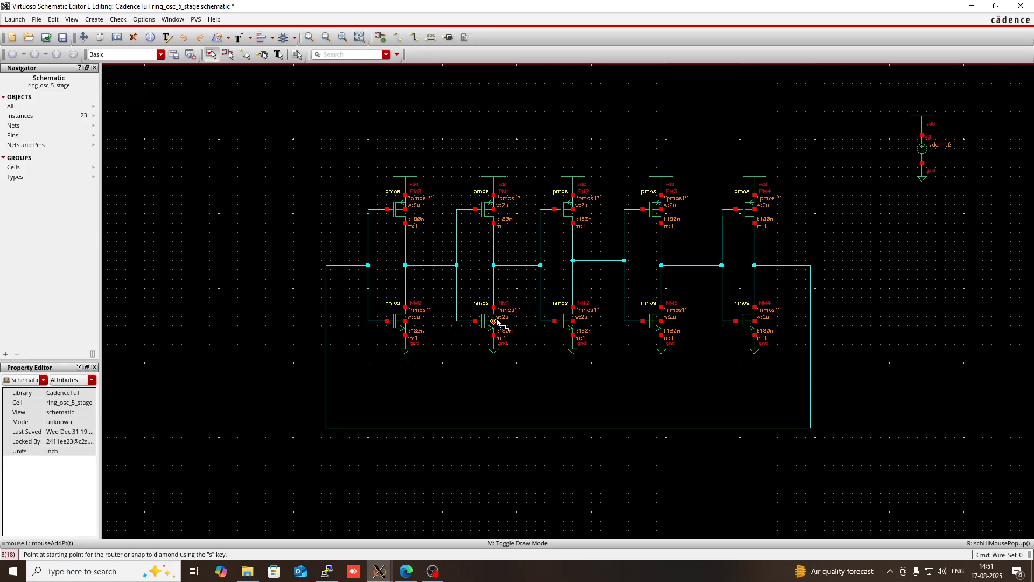
click(494, 321)
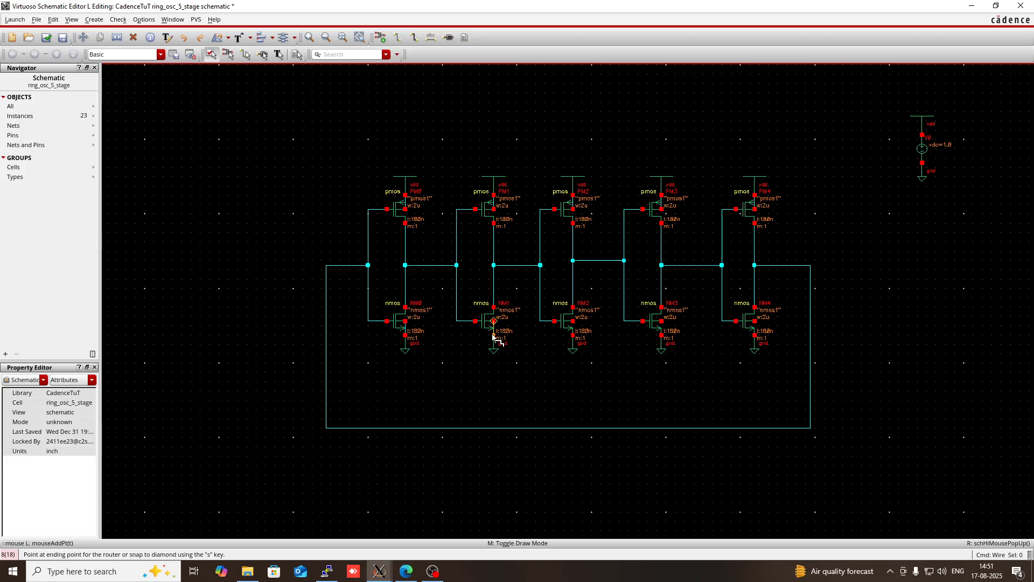
click(493, 332)
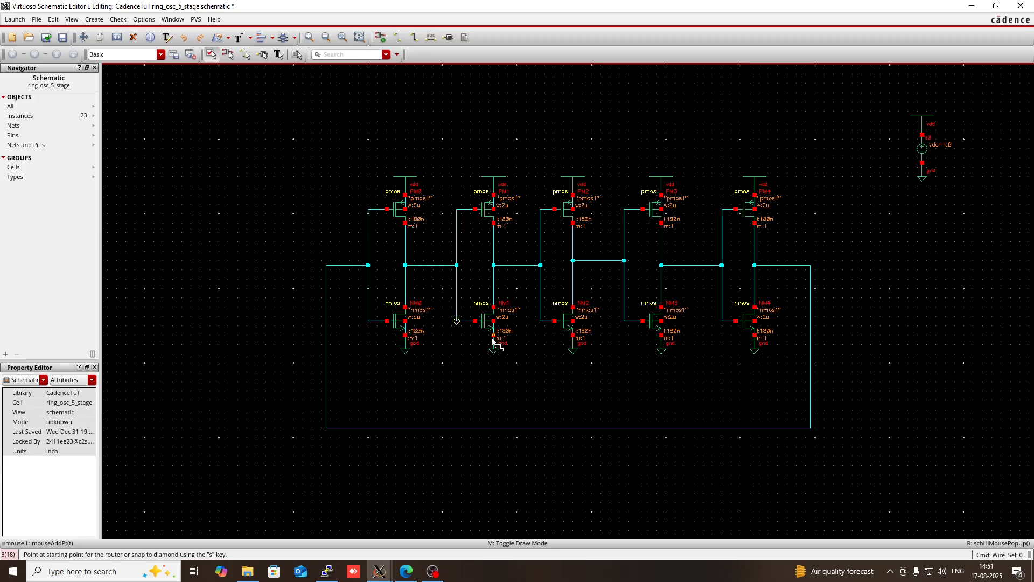
click(574, 323)
click(574, 334)
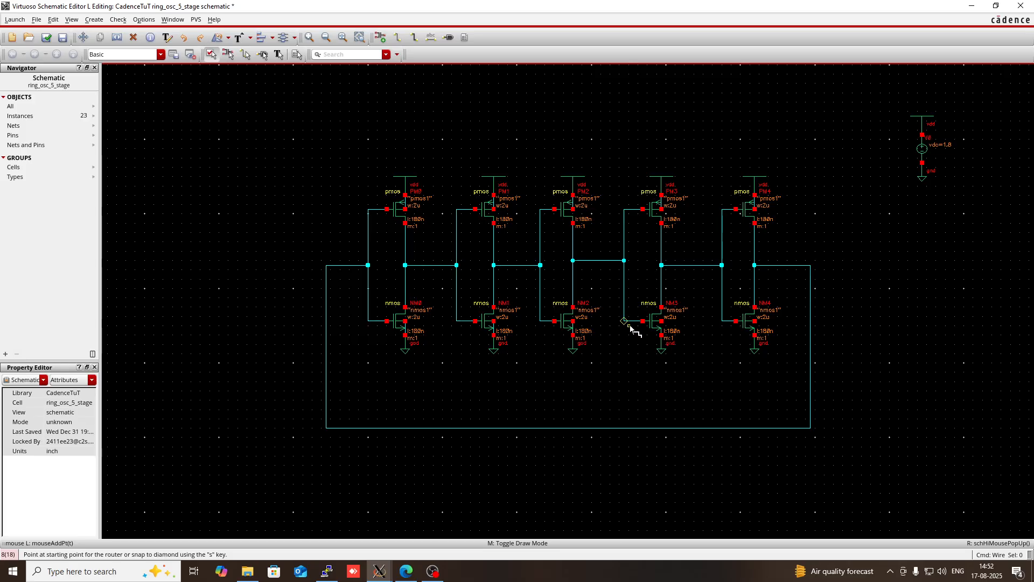
click(662, 322)
click(662, 334)
click(754, 321)
click(755, 335)
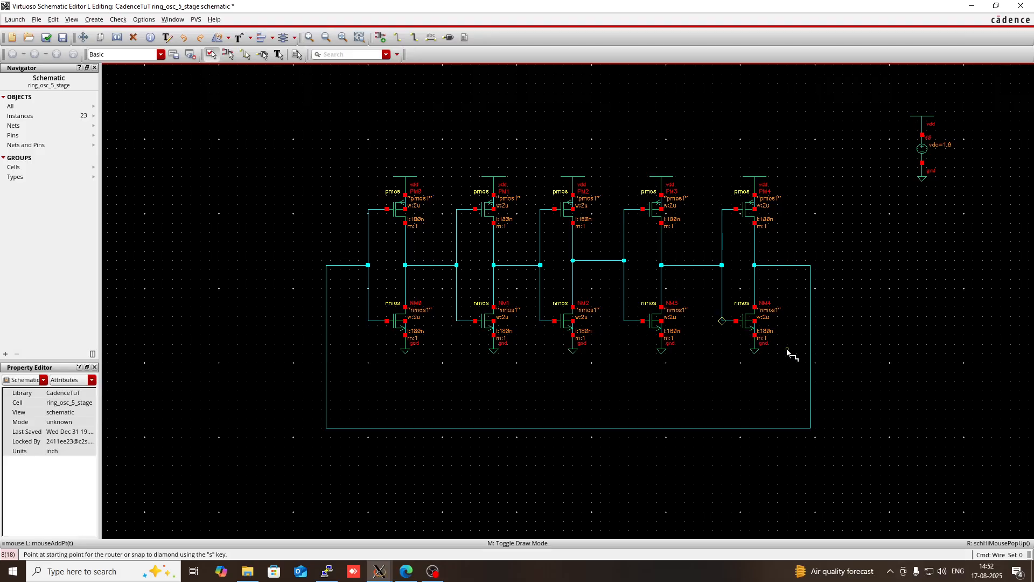
key(Escape)
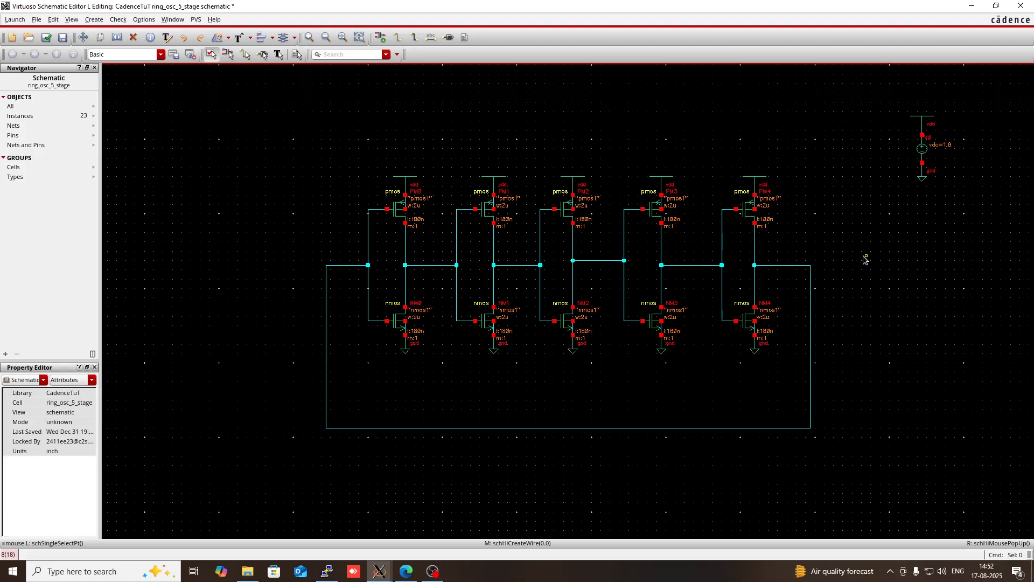
- Create a horizontally flipped output pin named Out, level with the last inverter's output and outside the feedback loop
key(p)
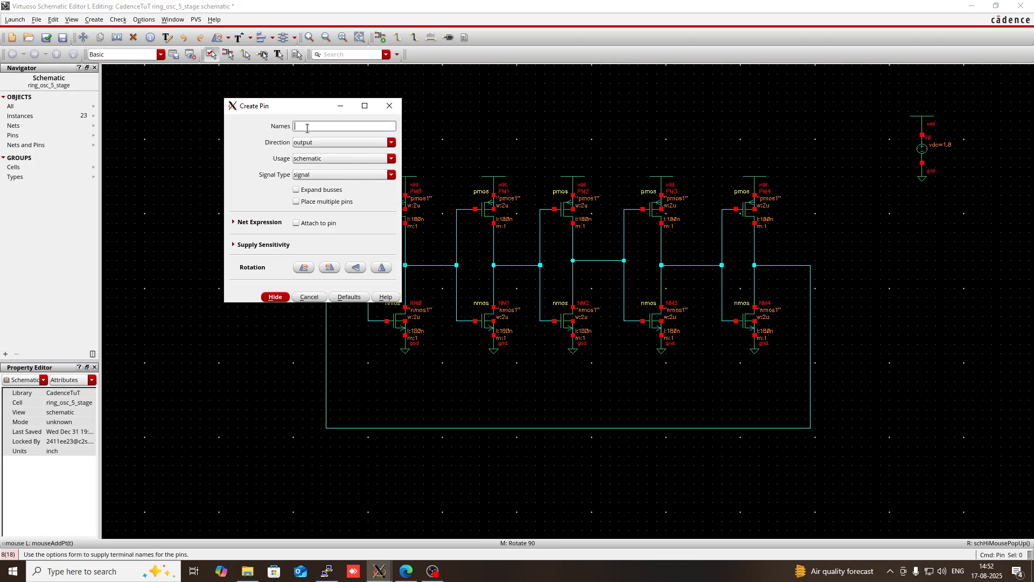
text(Out)
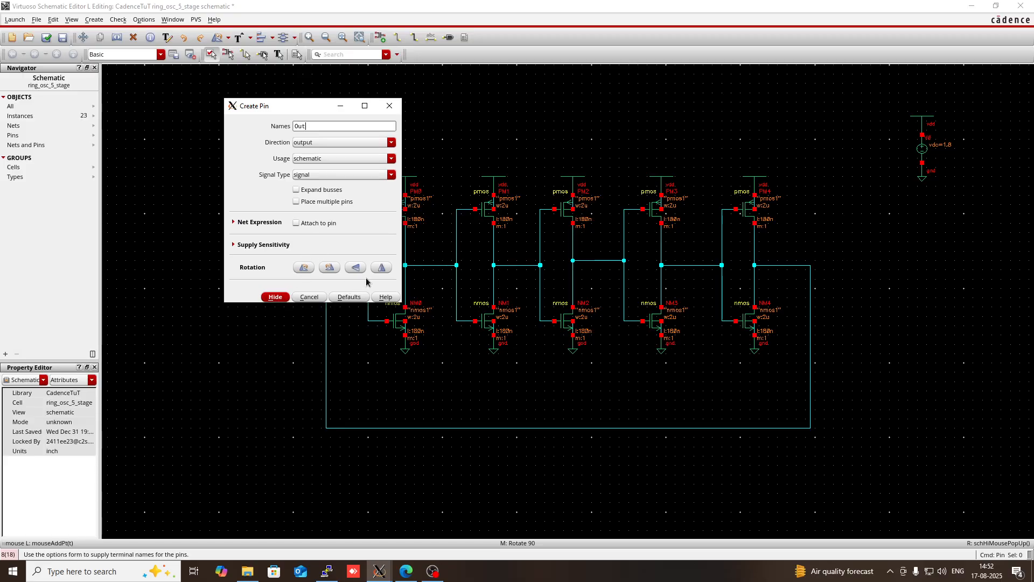
click(382, 267)
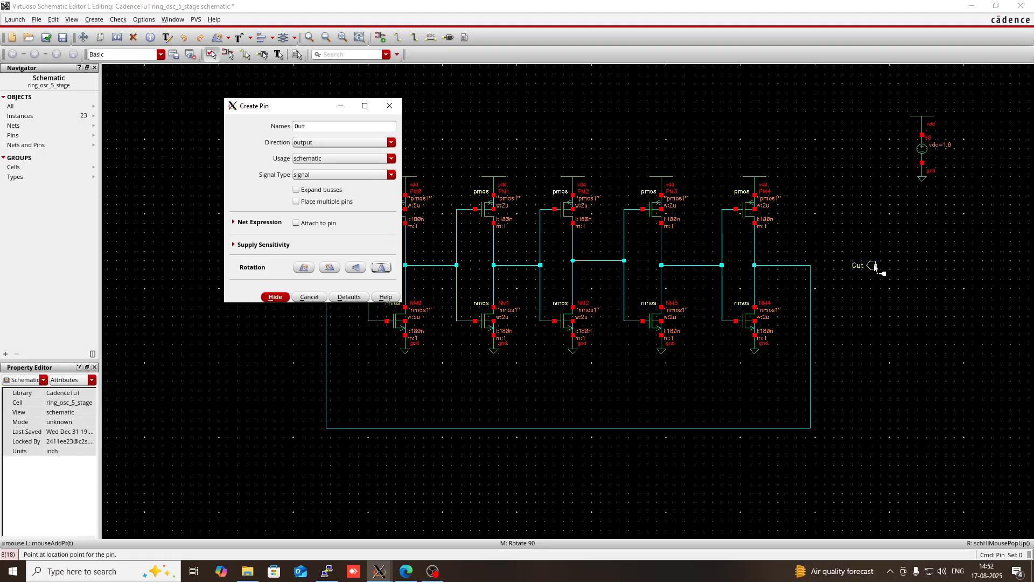
click(873, 264)
key(Escape)
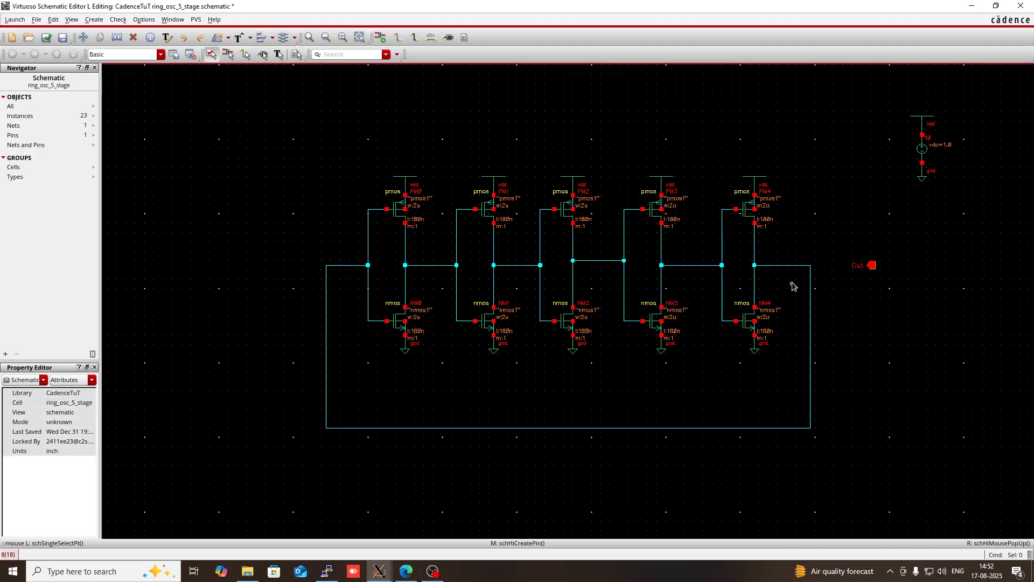
- Wire the last inverter's output at the feedback loop corner to the Out pin, and check and save the schematic
key(w)
click(810, 265)
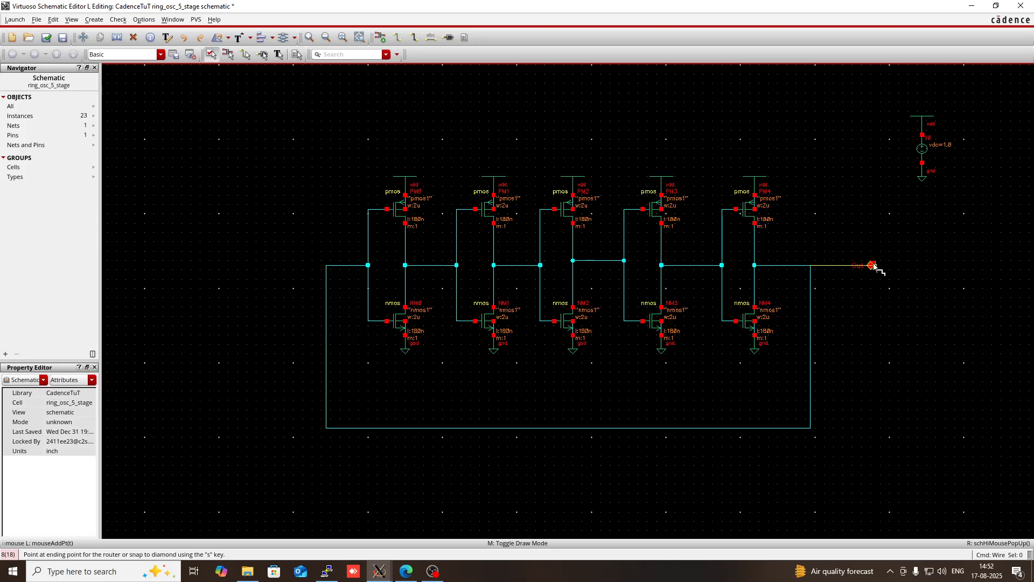
click(873, 266)
key(Escape)
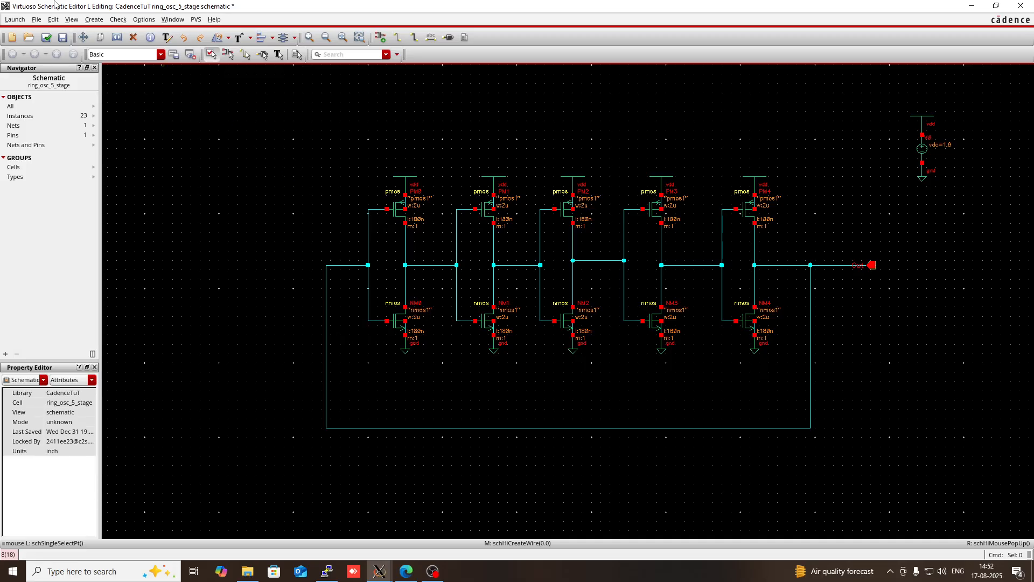
click(47, 37)
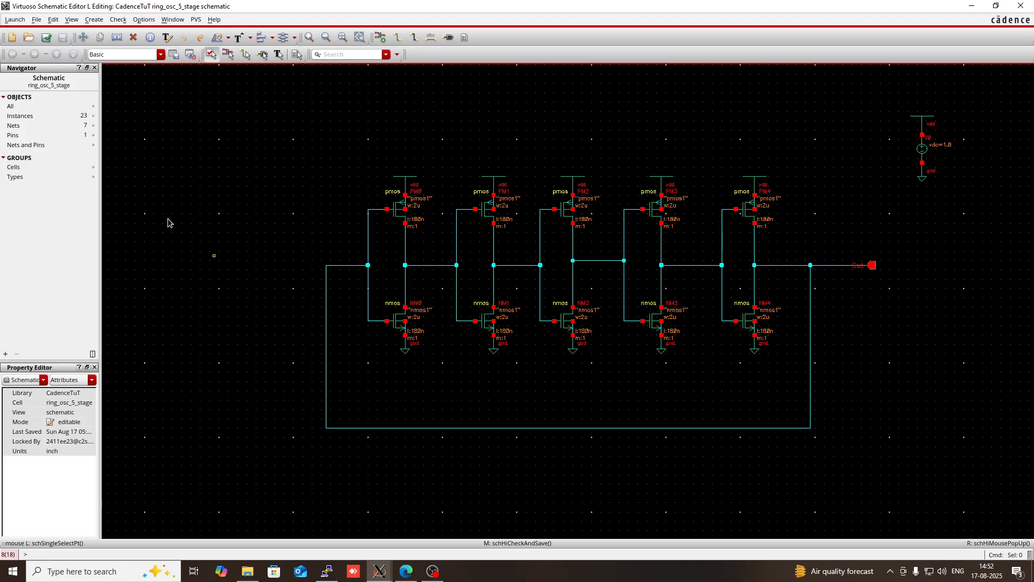
- Launch ADE L and add a transient analysis with a stop time of 1u and moderate accuracy
click(15, 20)
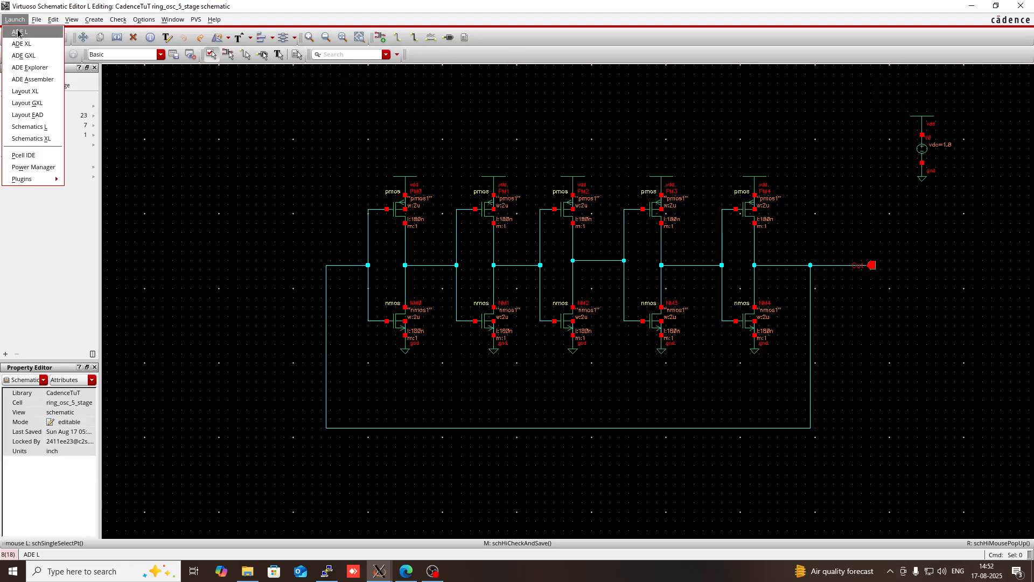
click(19, 29)
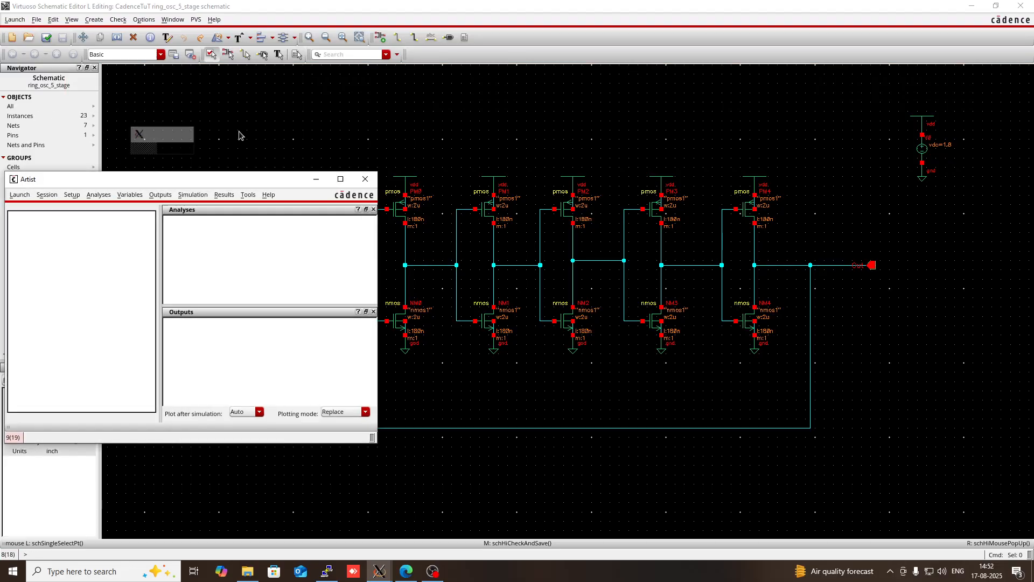
right_click(249, 278)
click(259, 278)
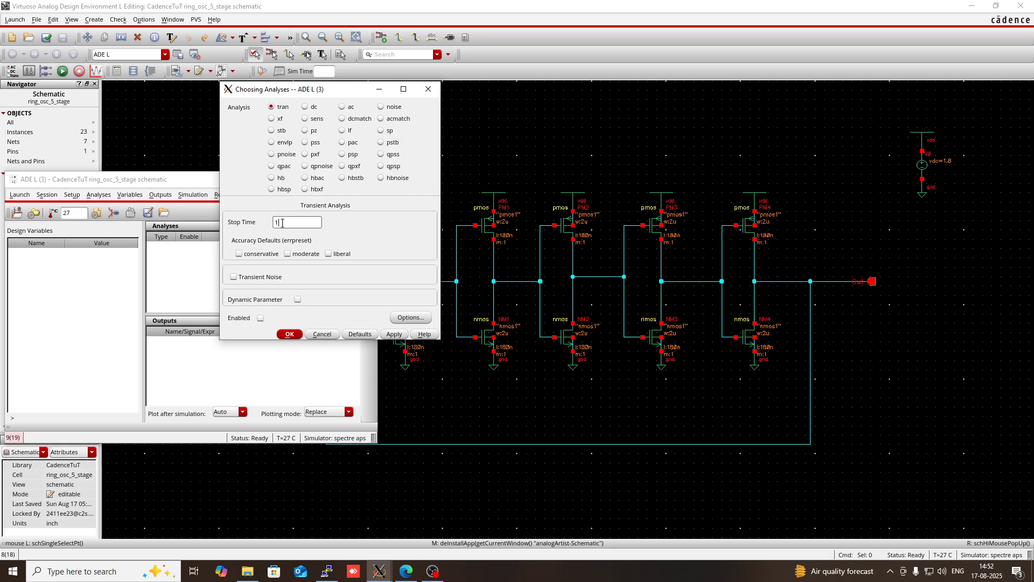
click(293, 255)
click(297, 334)
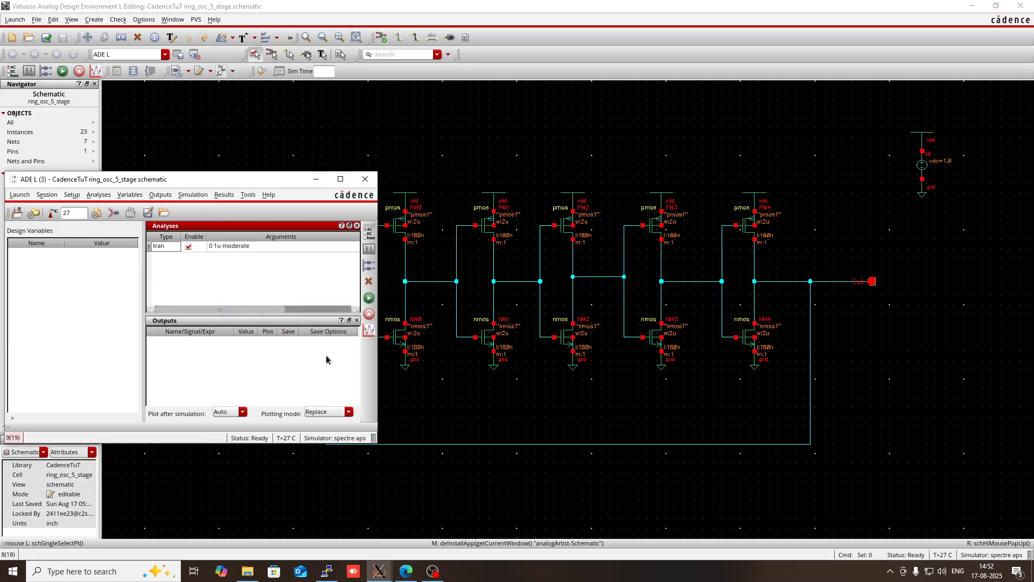
- Add the Out net to the ADE L outputs as a plotted signal by selecting it from the design
click(447, 386)
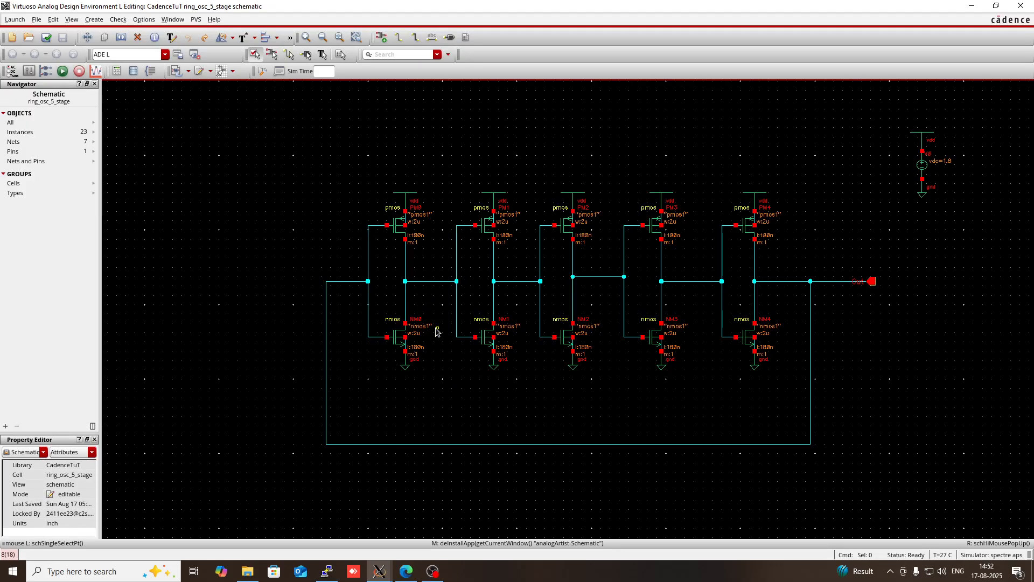
mouse_move(379, 571)
click(527, 519)
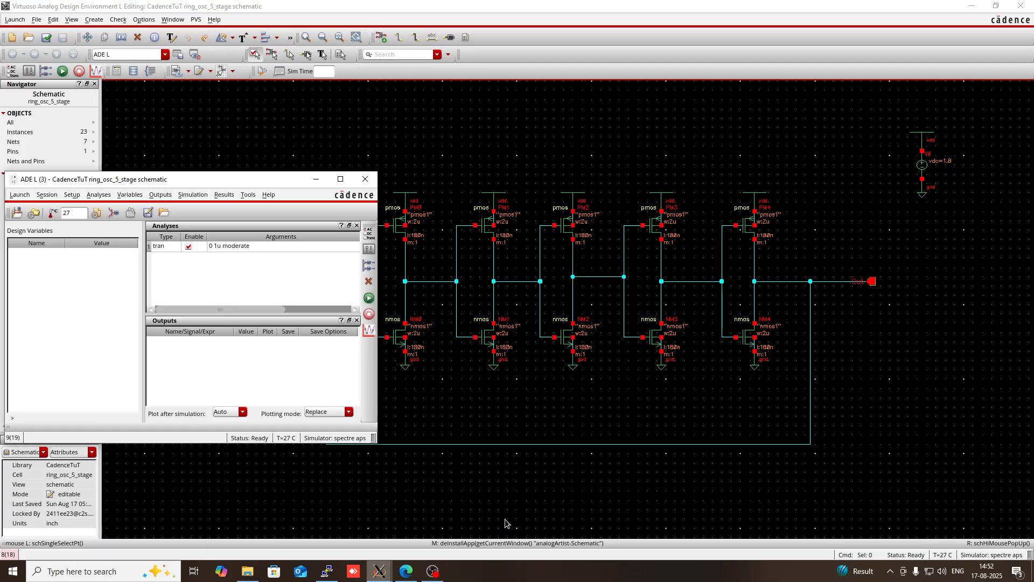
right_click(223, 363)
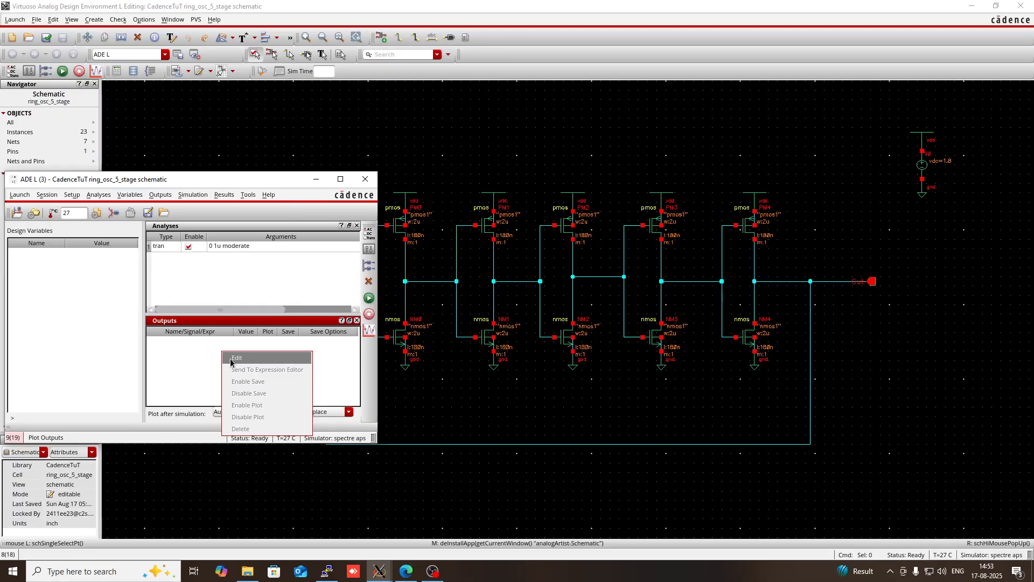
click(236, 358)
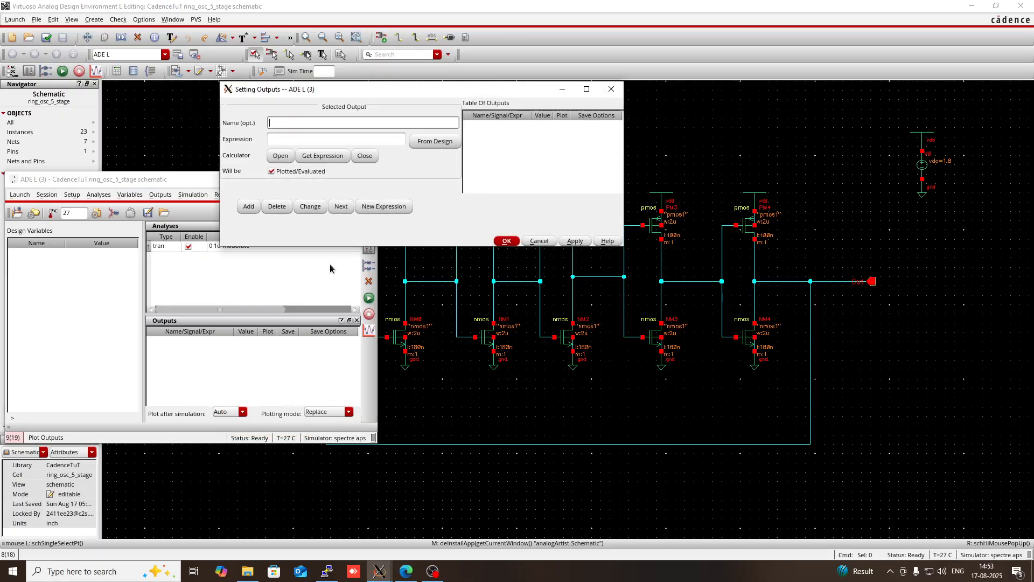
click(438, 142)
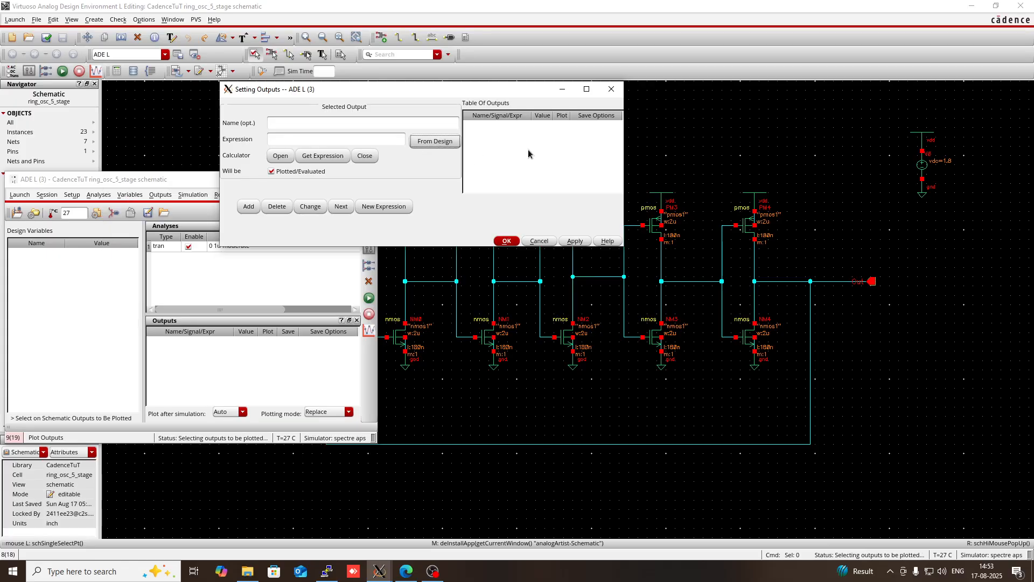
click(869, 281)
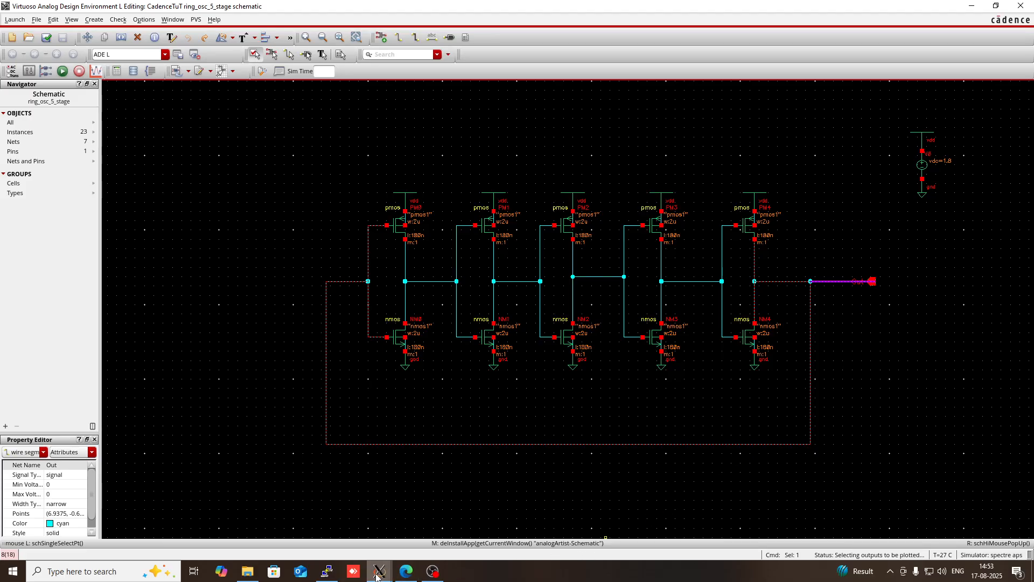
mouse_move(379, 571)
click(518, 526)
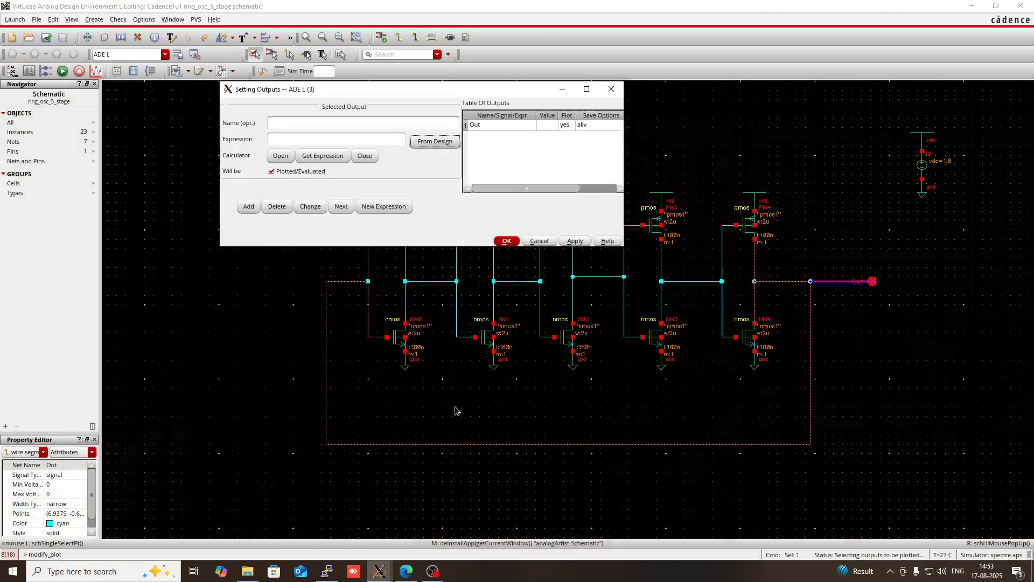
click(506, 240)
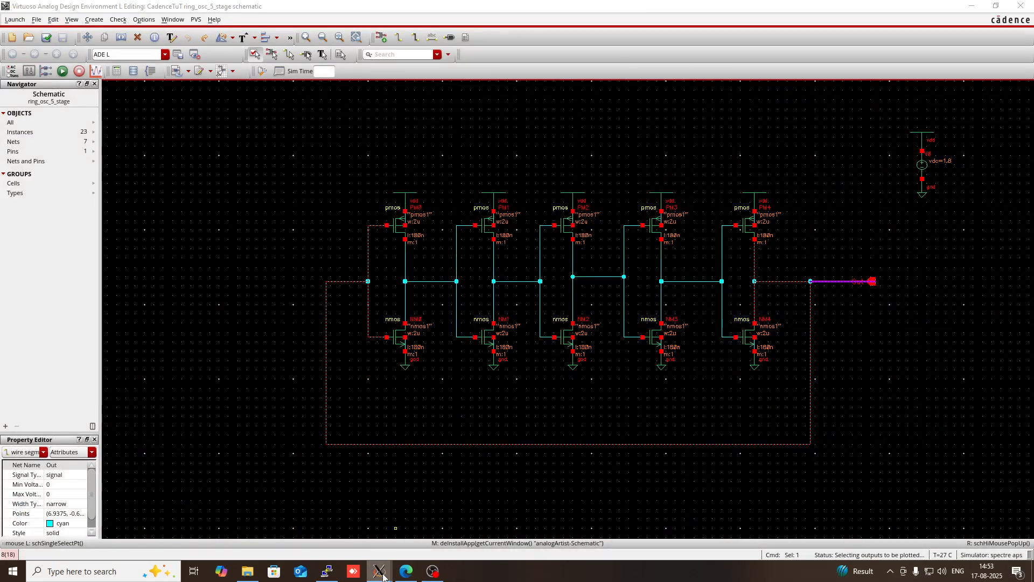
- Open the calculator from ADE L and load the transient voltage expression VT("/Out") by picking the Out net in the schematic
mouse_move(391, 573)
click(520, 518)
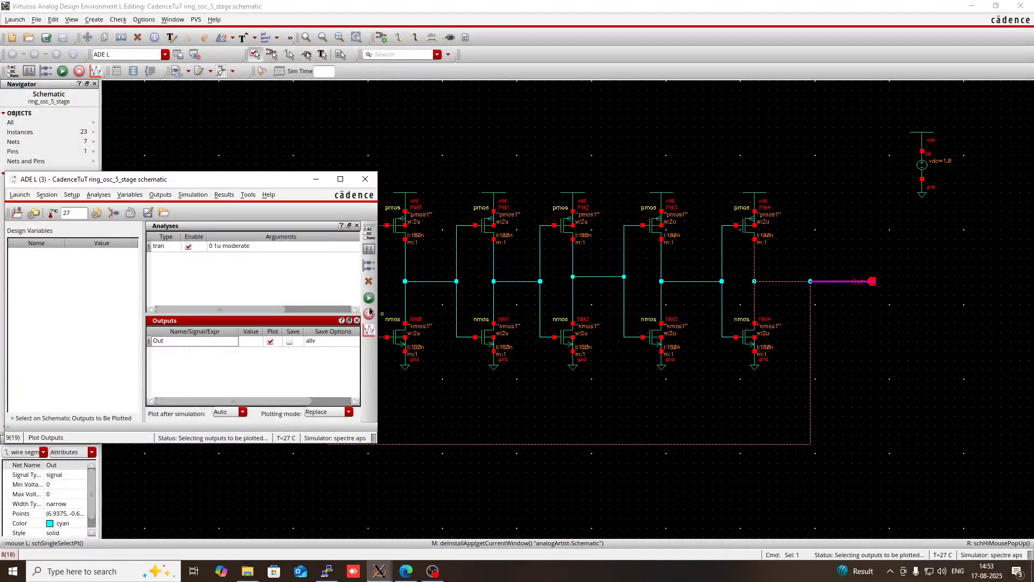
click(247, 195)
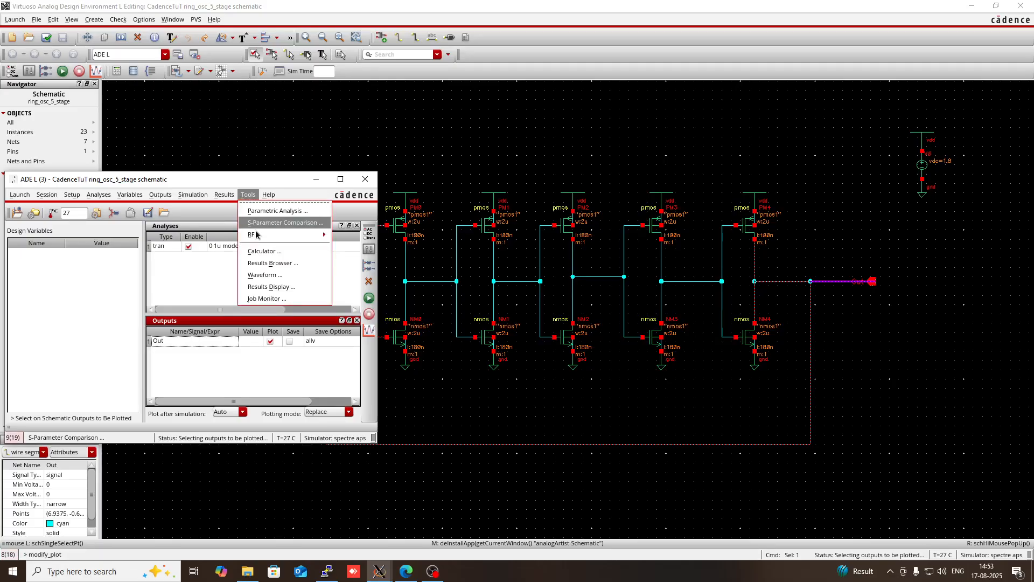
click(264, 252)
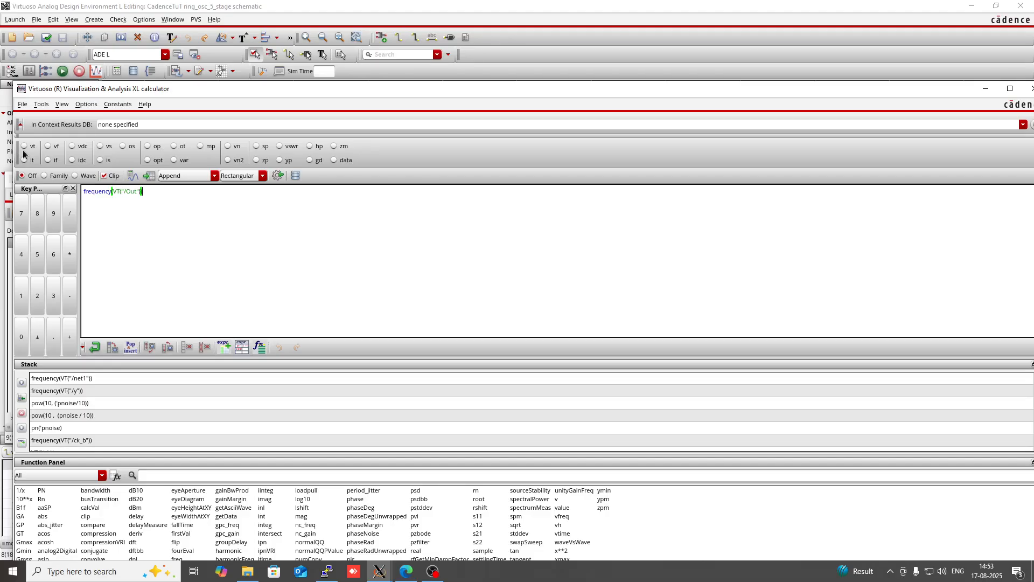
click(986, 88)
click(868, 281)
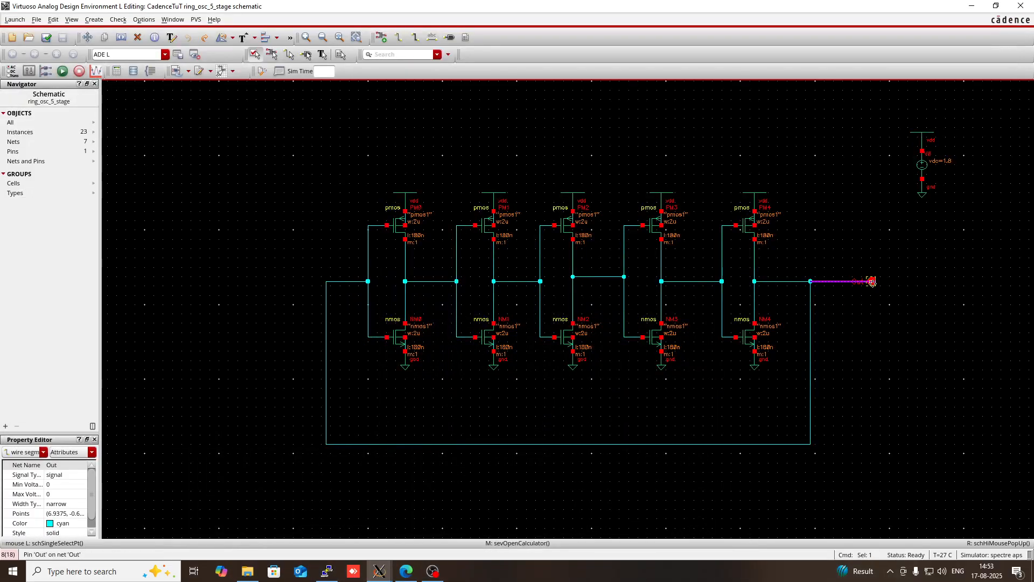
mouse_move(390, 577)
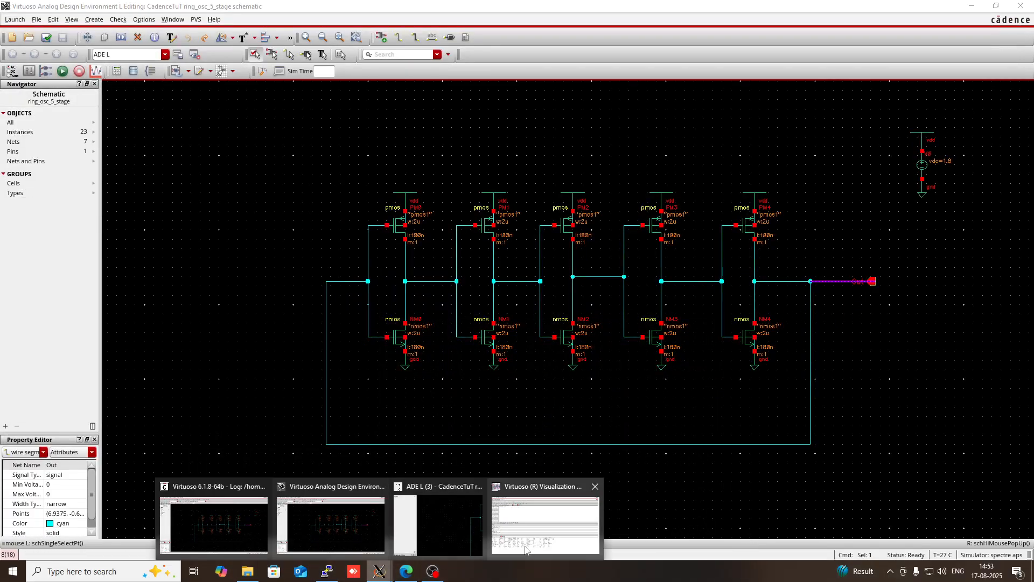
click(538, 525)
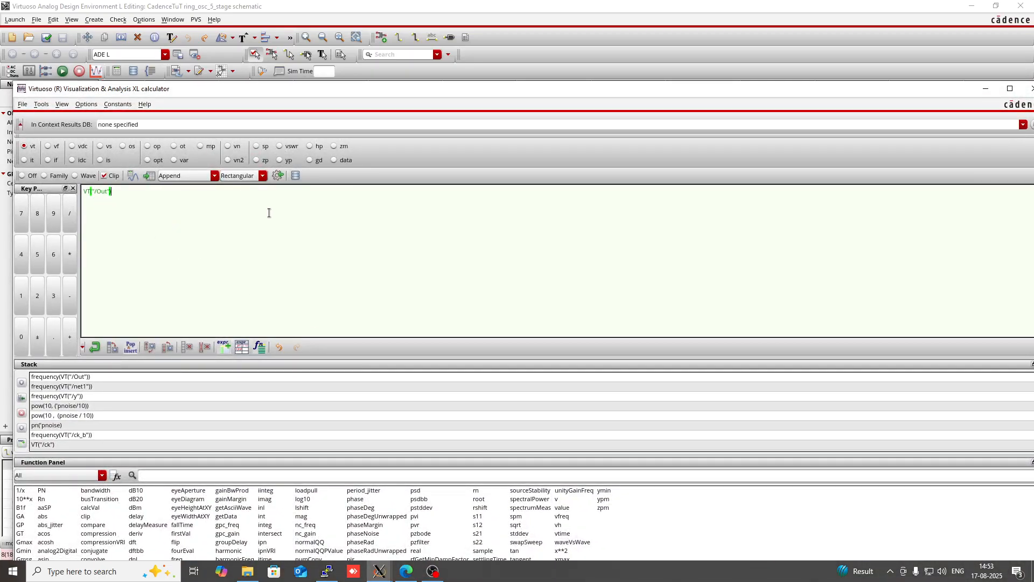
- Find the frequency function with the filter fre, apply it to VT("/Out"), and close the calculator
click(325, 476)
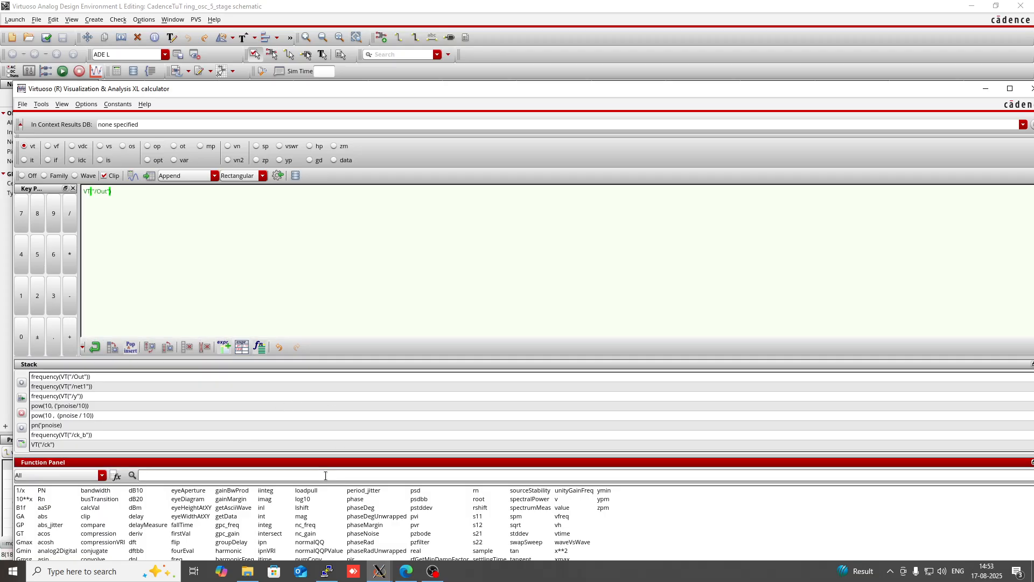
text(fre)
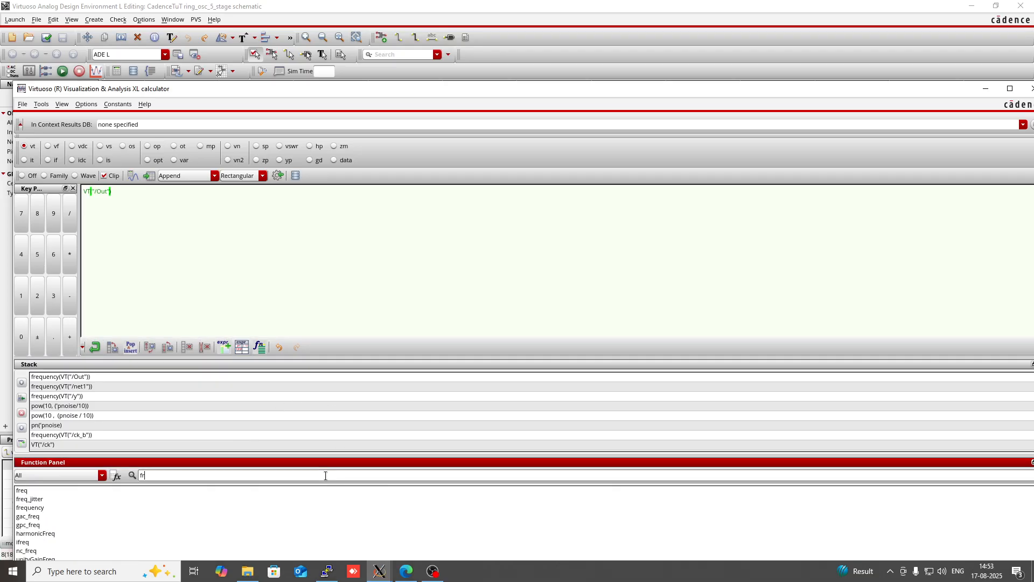
double_click(30, 508)
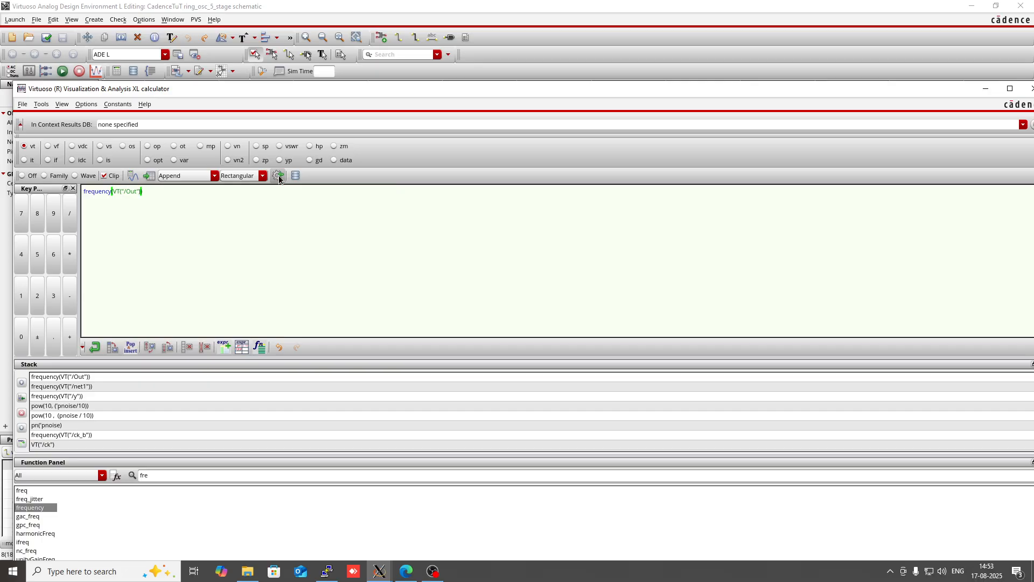
click(1029, 89)
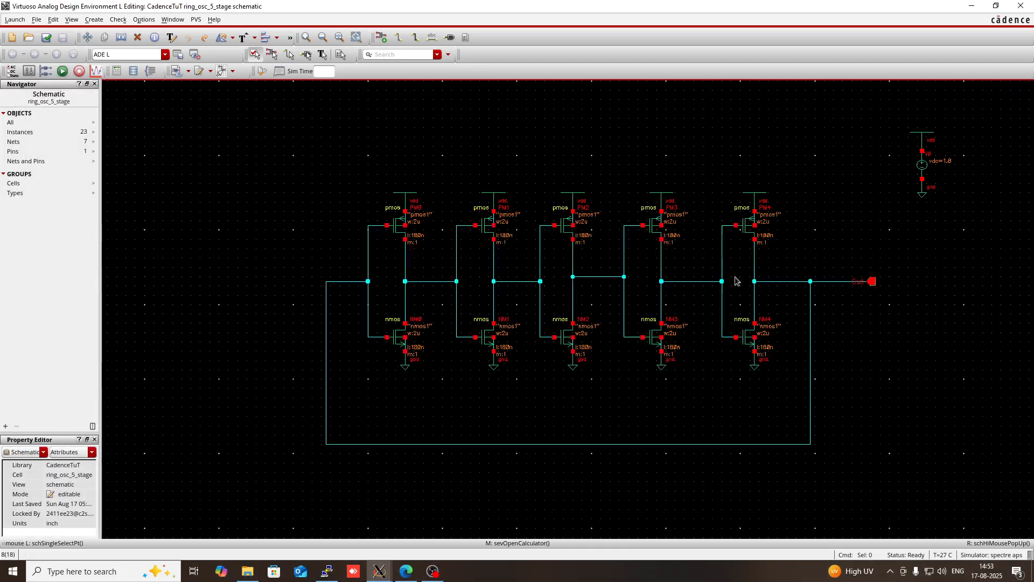
mouse_move(377, 572)
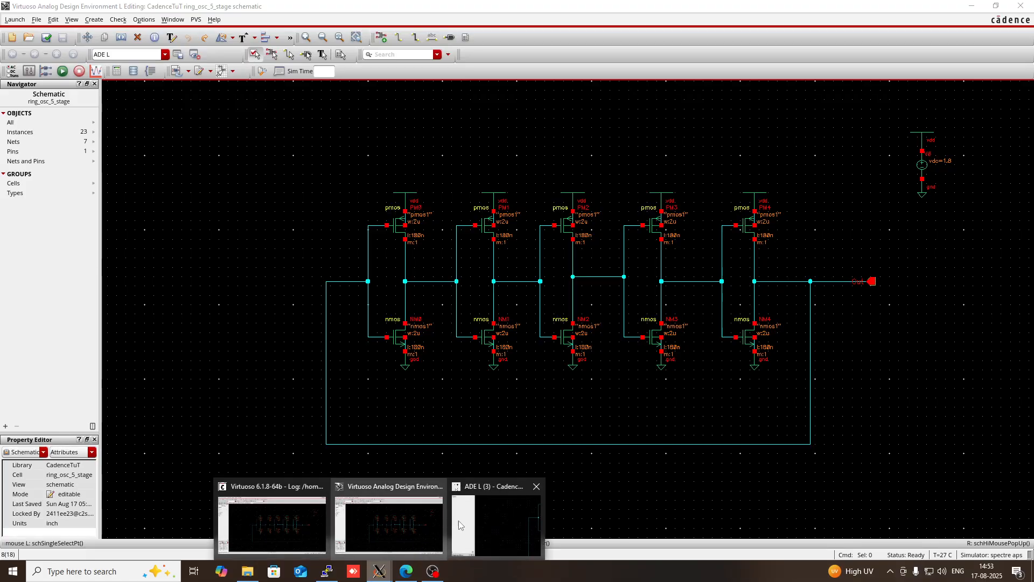
- Set a simulation initial condition of 0 V on the Out net by picking the feedback wire in the schematic
click(490, 527)
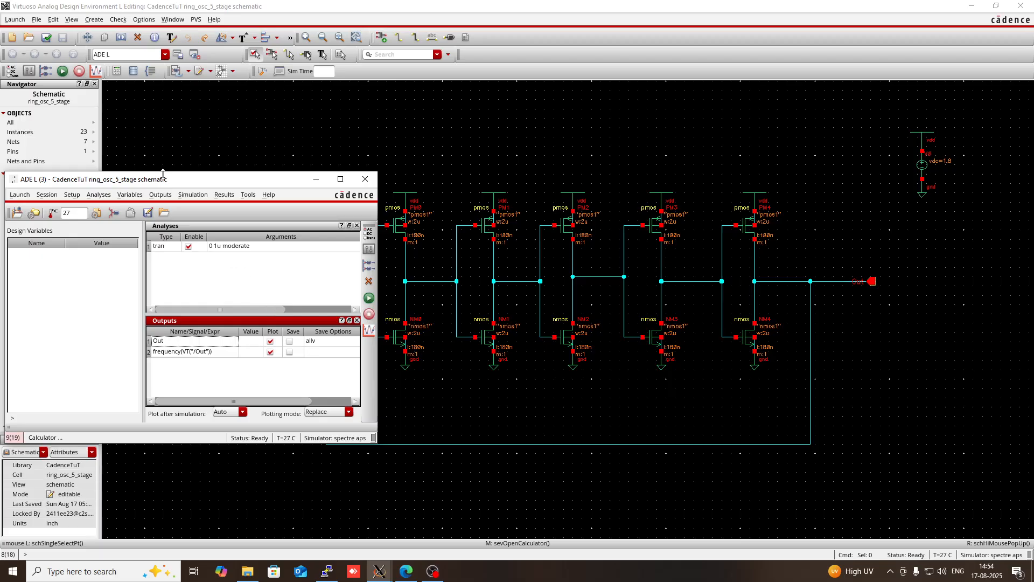
click(200, 198)
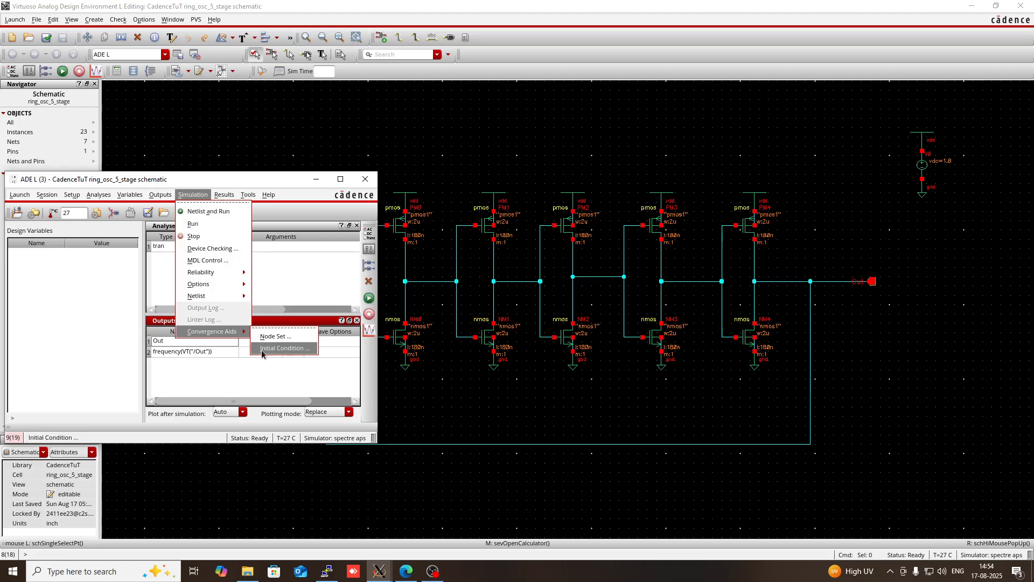
mouse_move(211, 333)
click(278, 349)
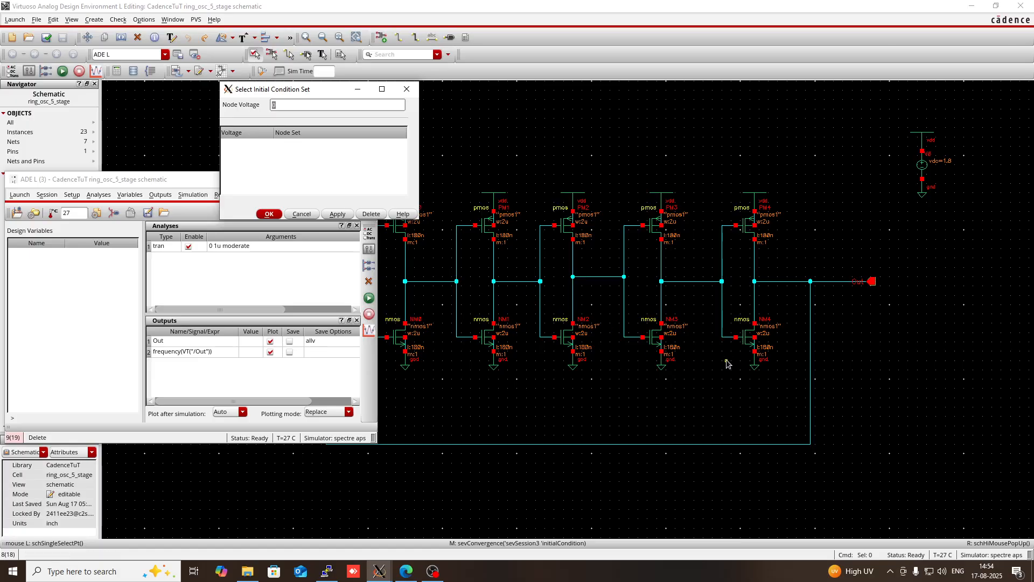
click(823, 218)
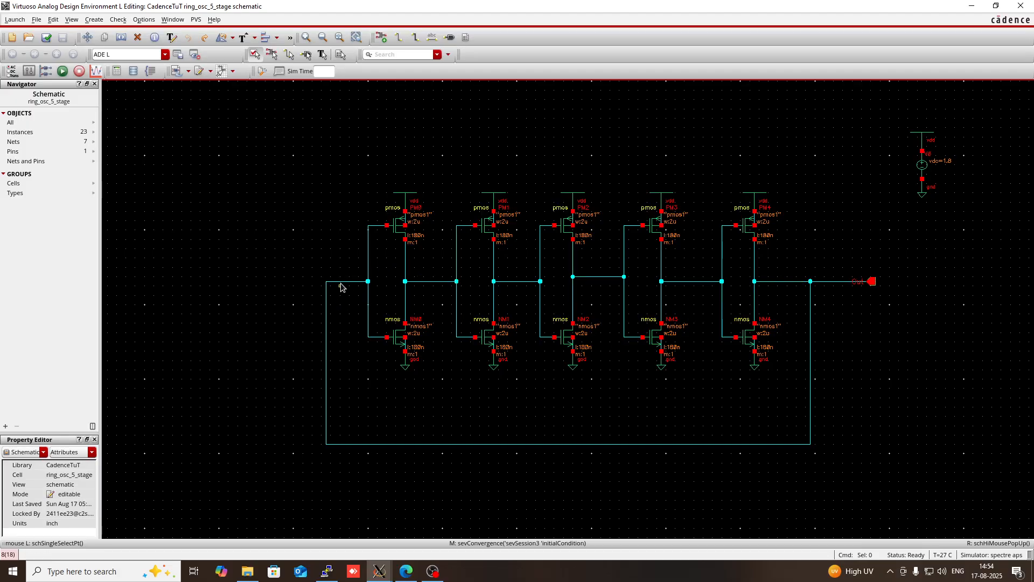
click(379, 571)
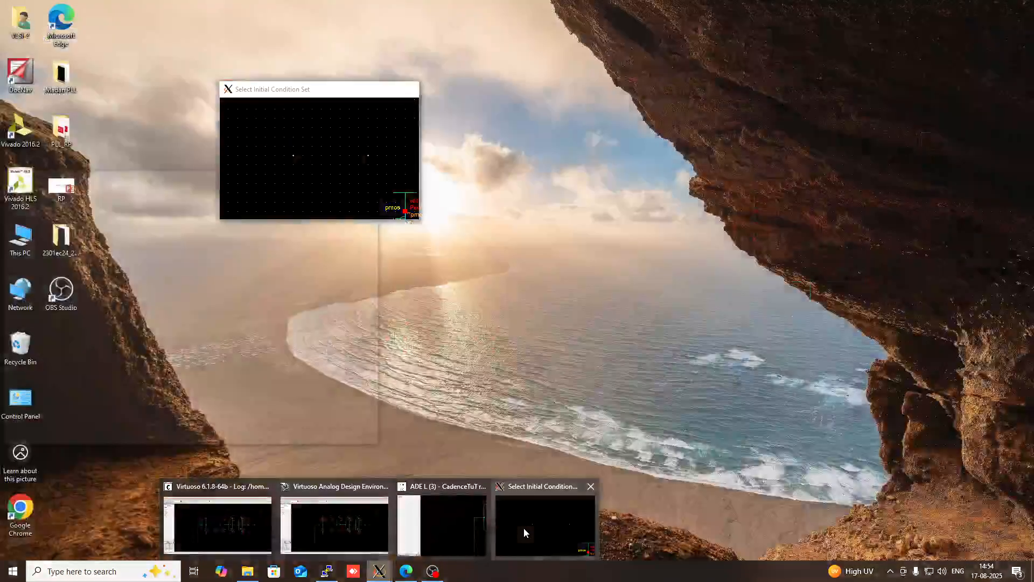
click(523, 528)
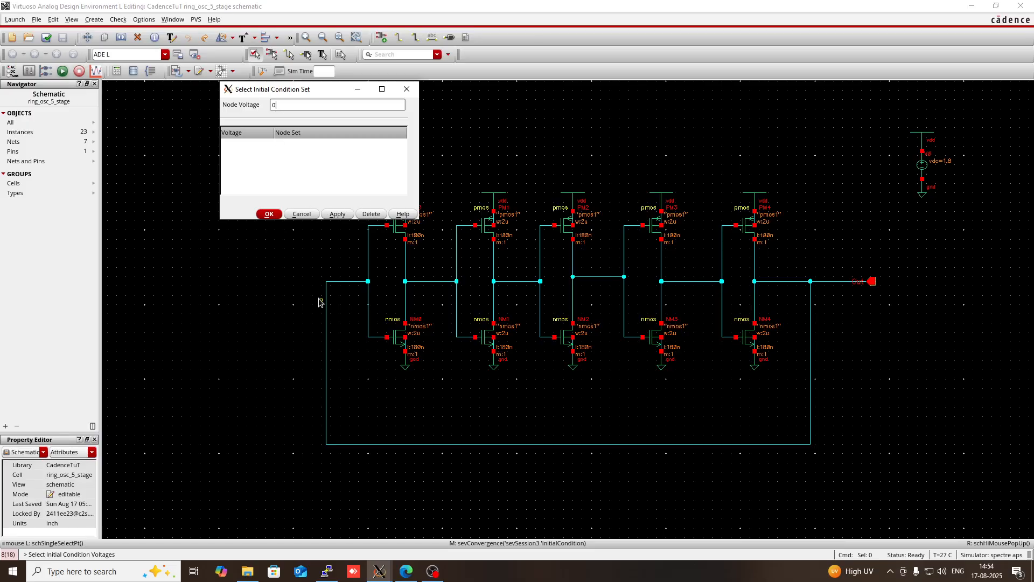
click(300, 289)
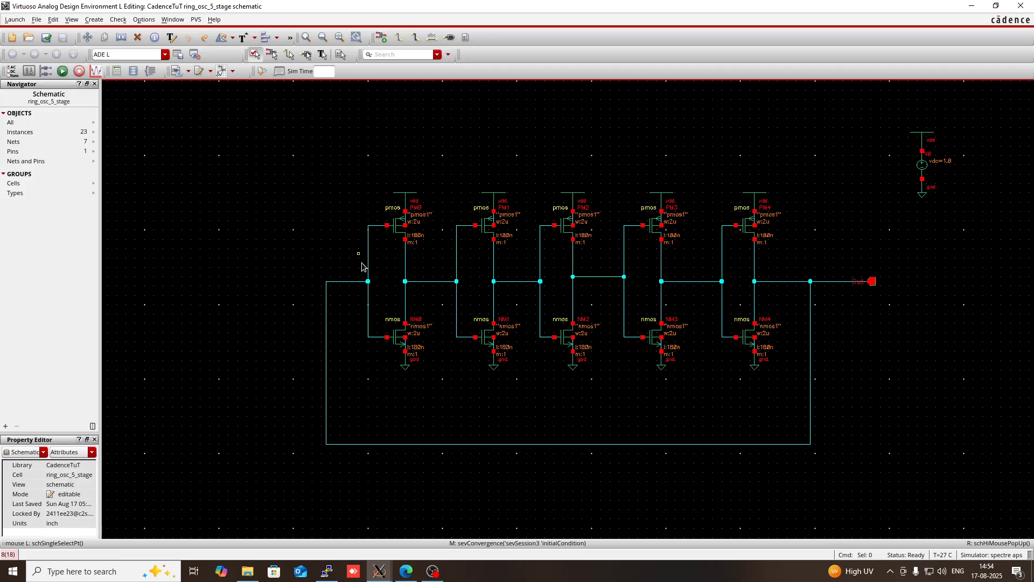
click(340, 281)
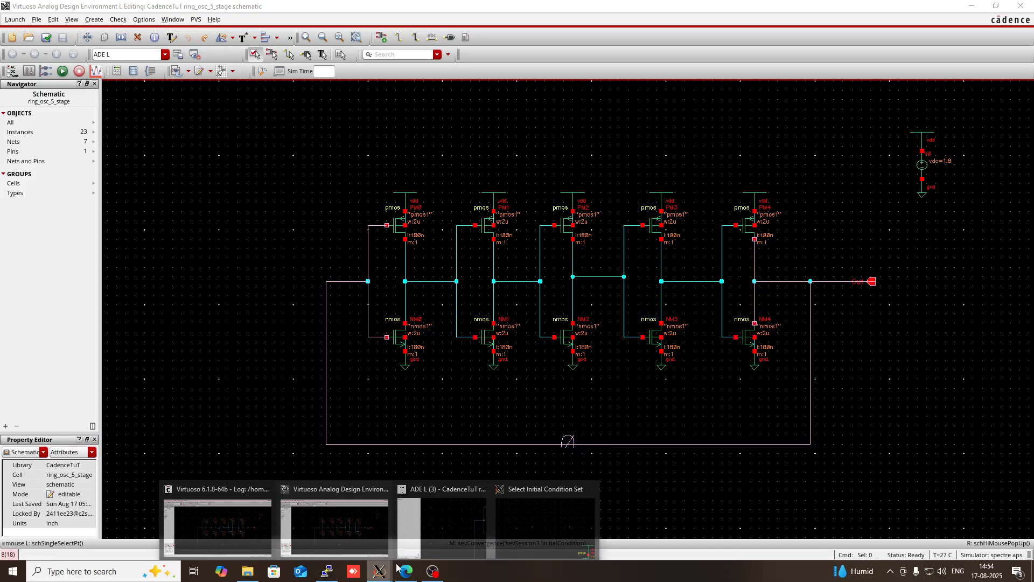
click(504, 524)
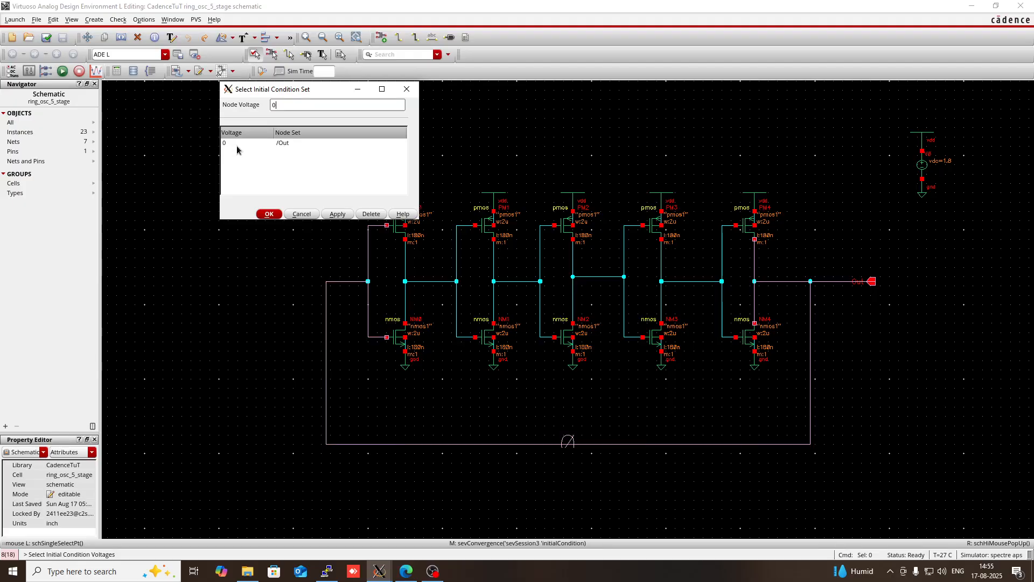
click(270, 214)
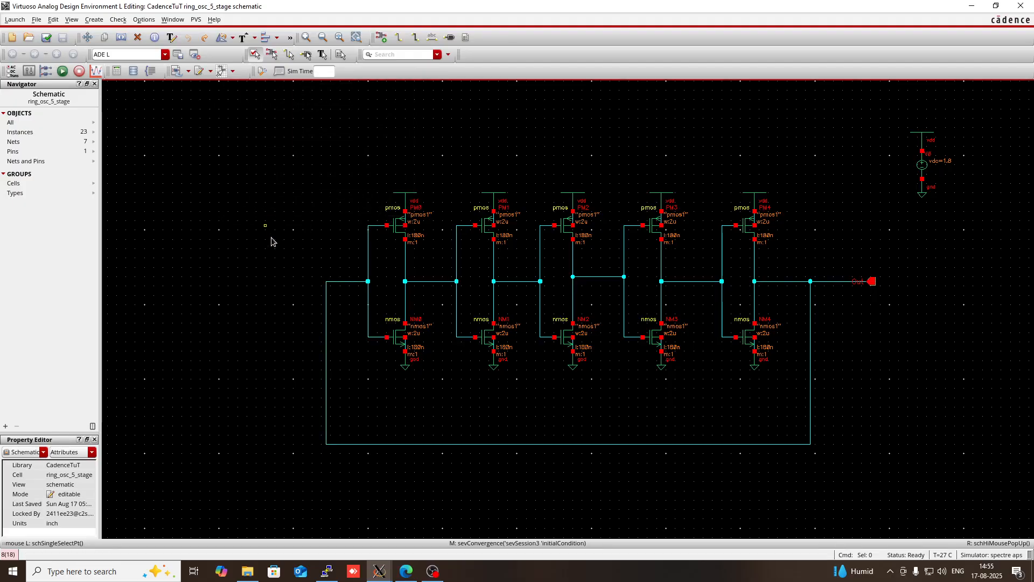
- Check in ADE L that the gpdk.scs model library with section stat is enabled, and netlist and run the simulation
mouse_move(379, 571)
click(502, 531)
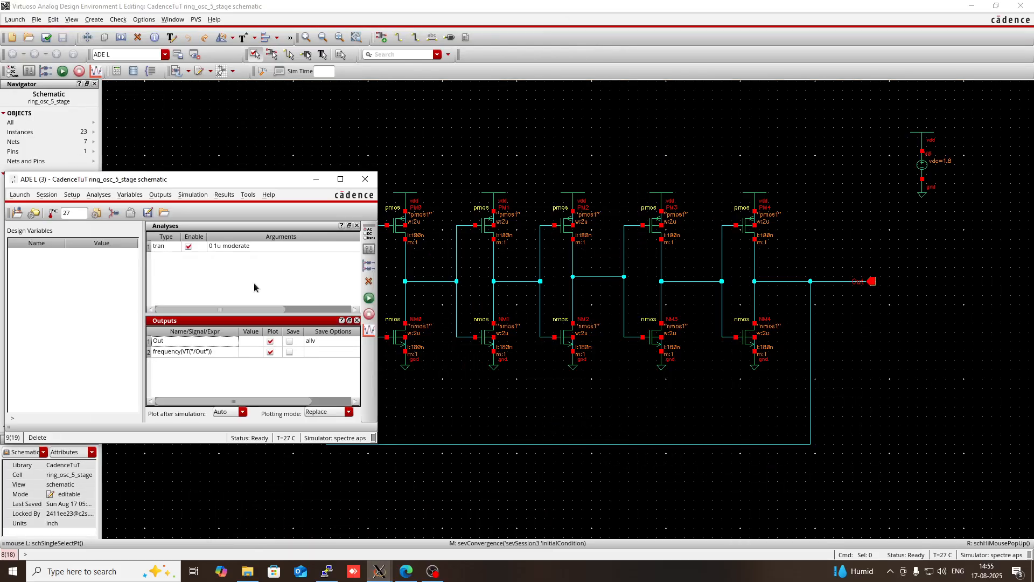
click(72, 194)
click(78, 248)
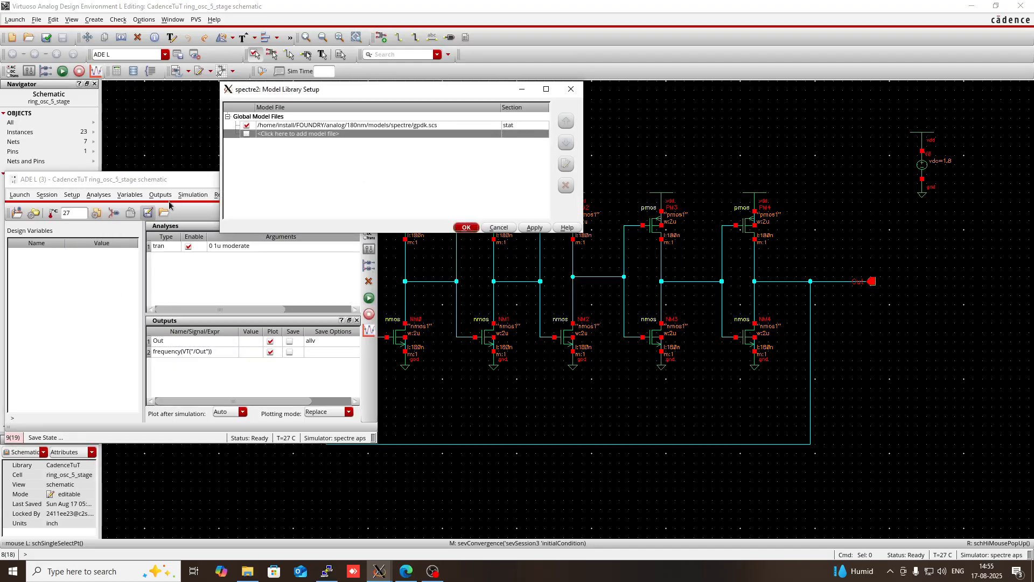
click(466, 228)
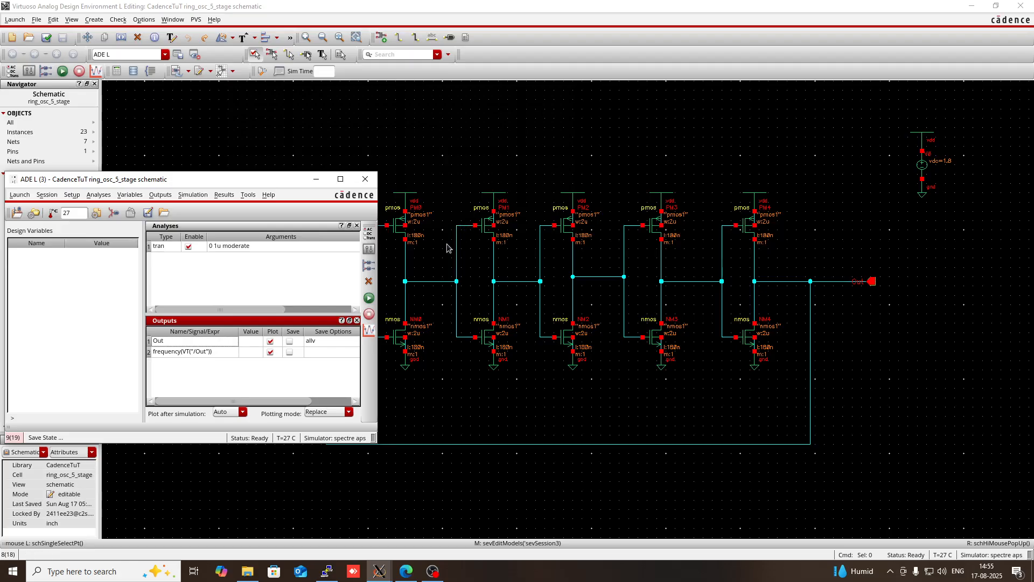
click(369, 299)
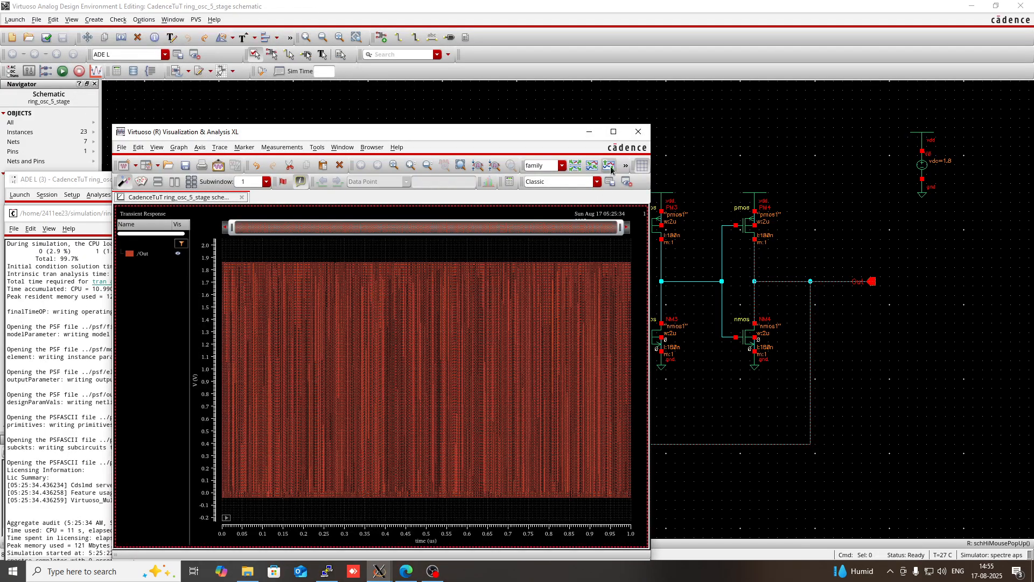
- Enlarge the waveform window, narrow the time range to the first few nanoseconds, and set the /Out trace style to Solid
click(613, 132)
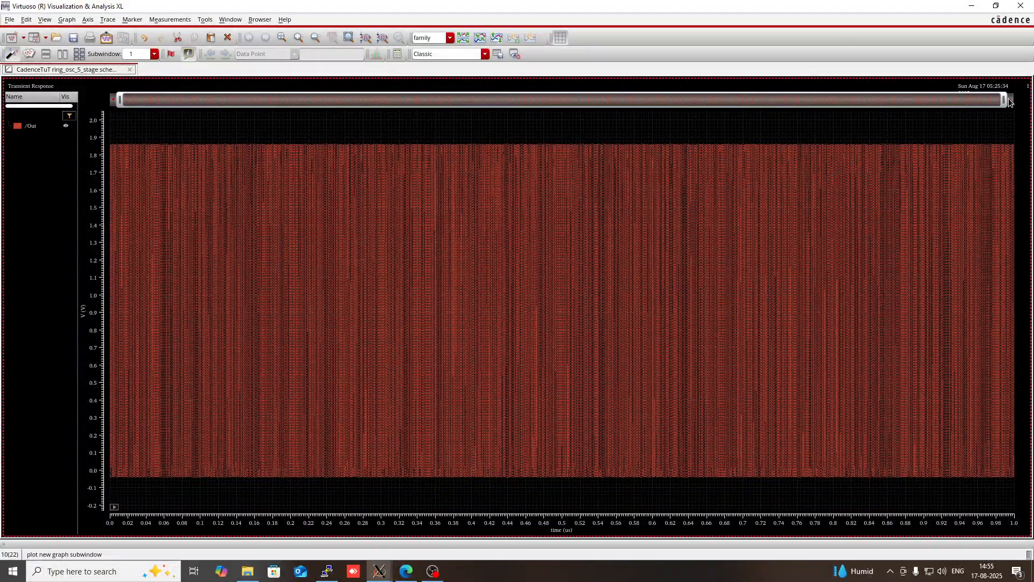
drag(1005, 100, 124, 86)
right_click(35, 128)
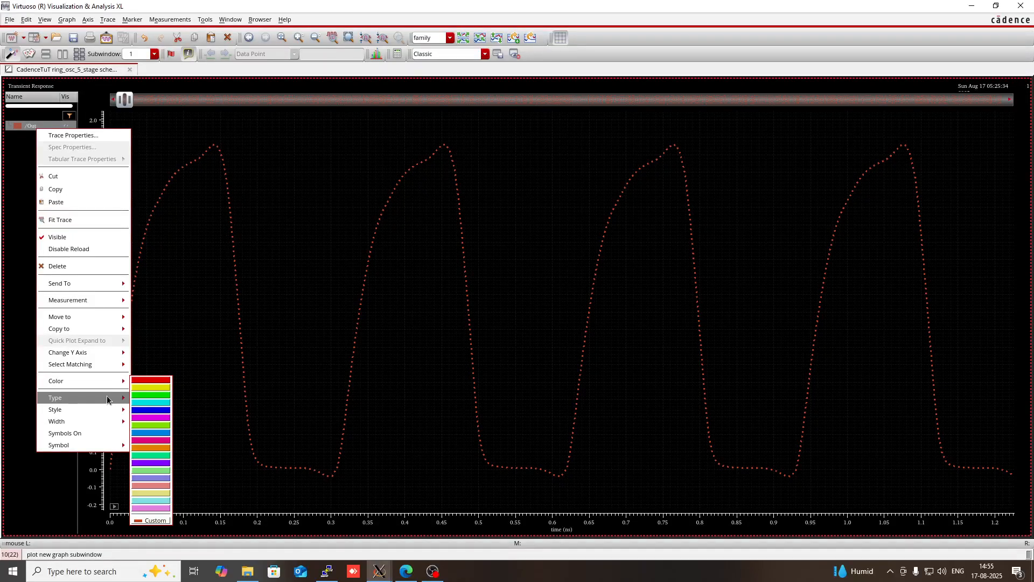
mouse_move(107, 400)
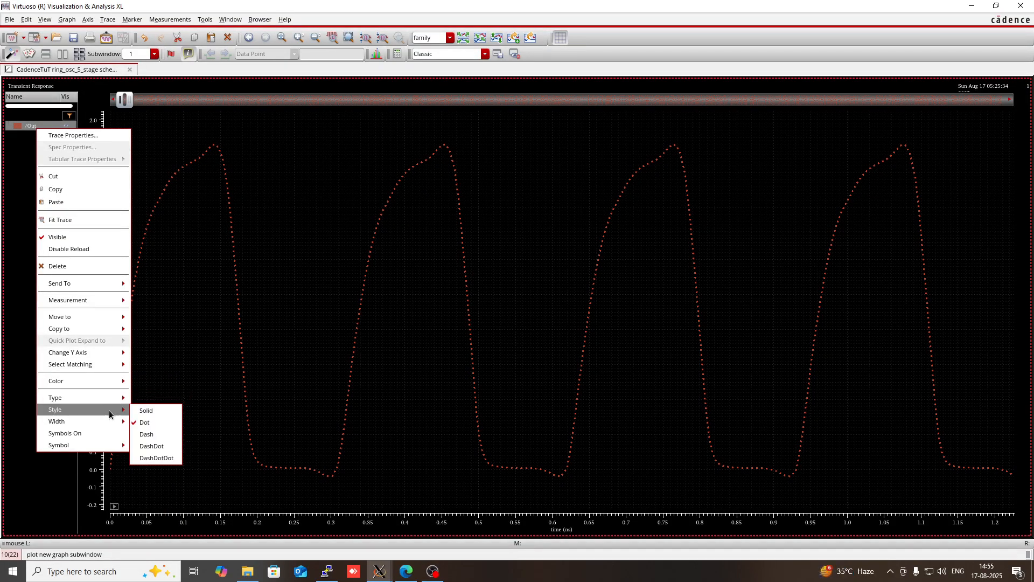
click(141, 412)
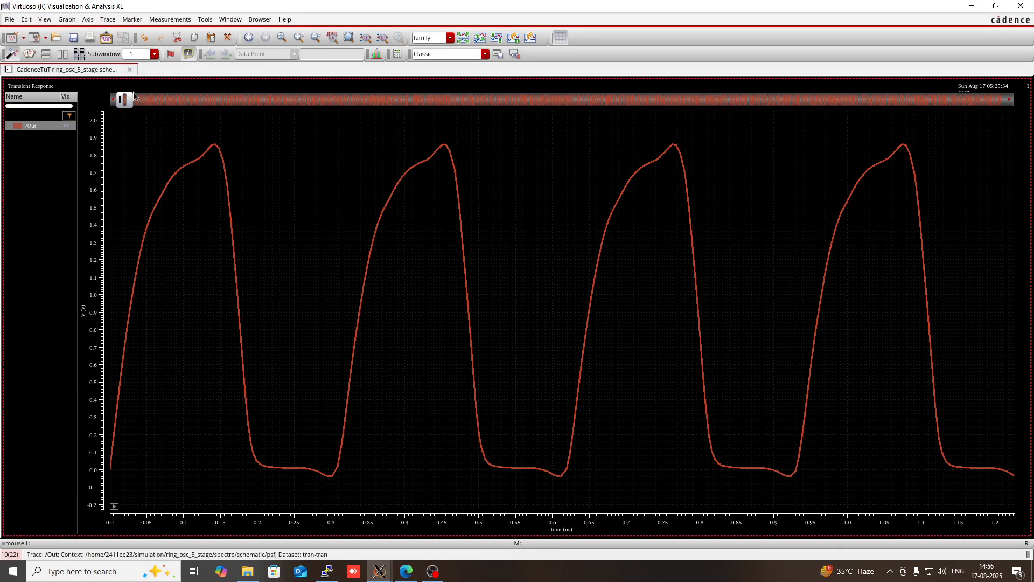
mouse_move(129, 101)
mouse_down()
mouse_move(156, 101)
mouse_move(114, 101)
mouse_move(130, 110)
mouse_up()
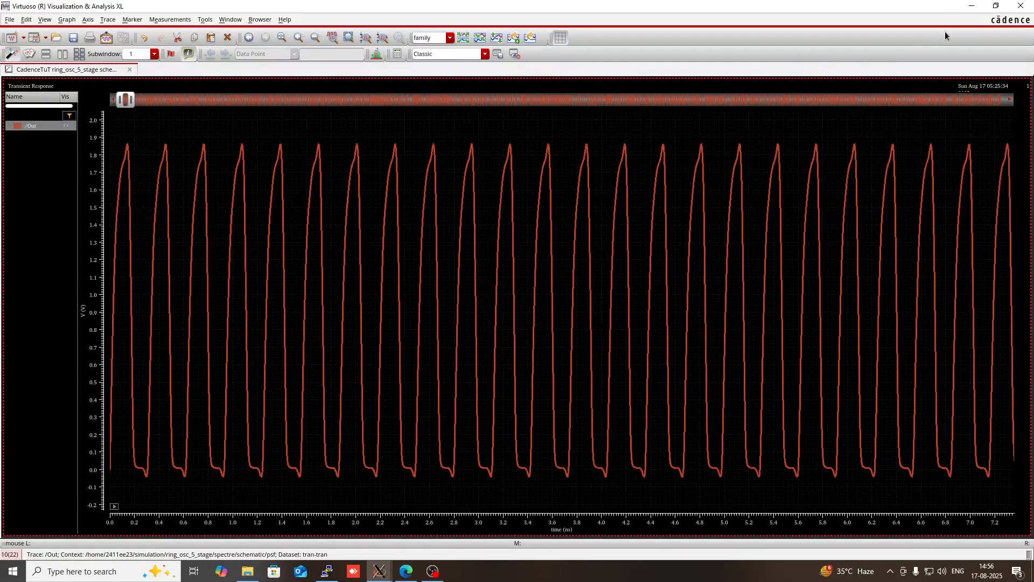
- Enlarge ADE L and widen its outputs table to read the full frequency value of VT("/Out")
click(971, 6)
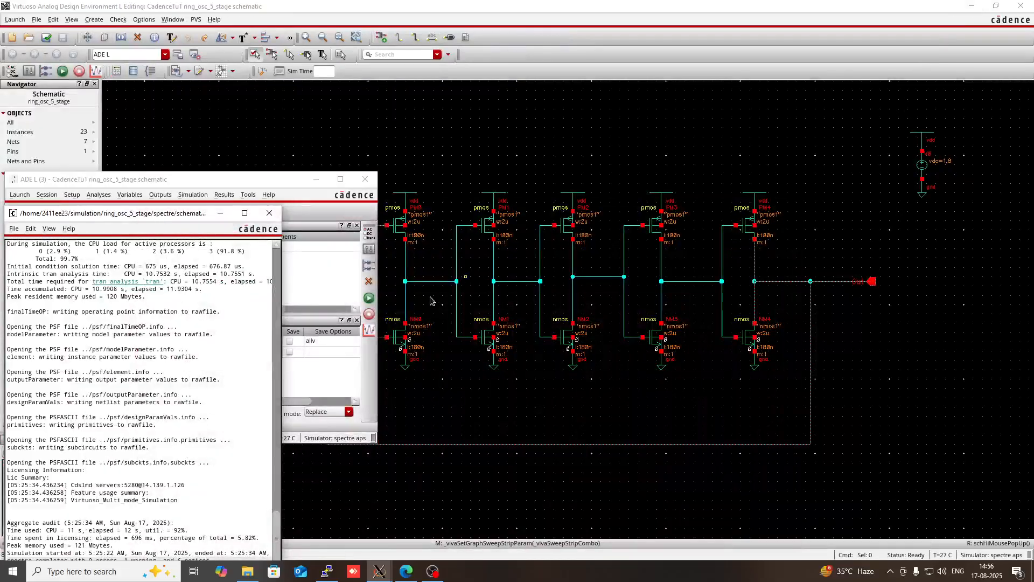
click(327, 322)
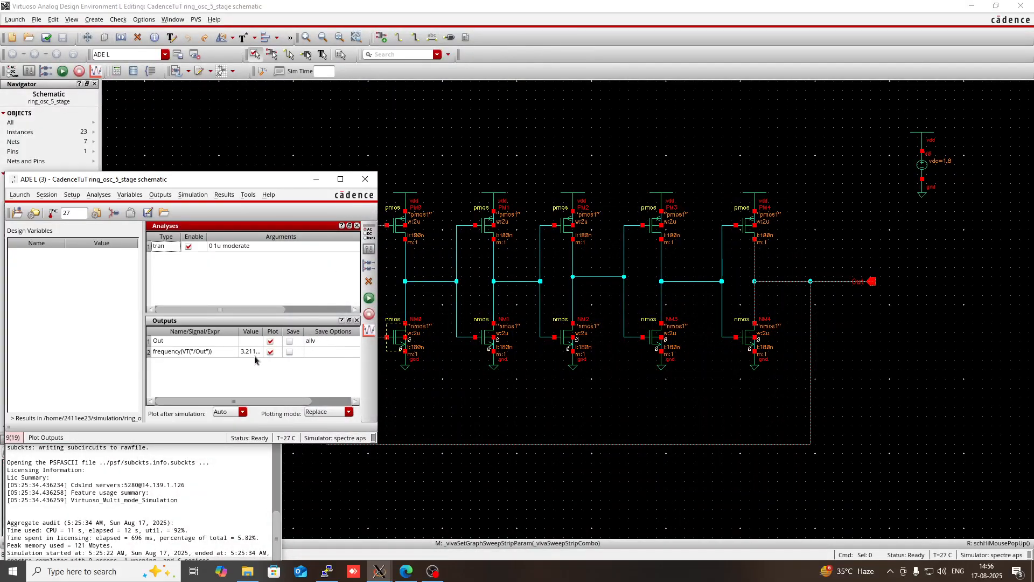
click(341, 179)
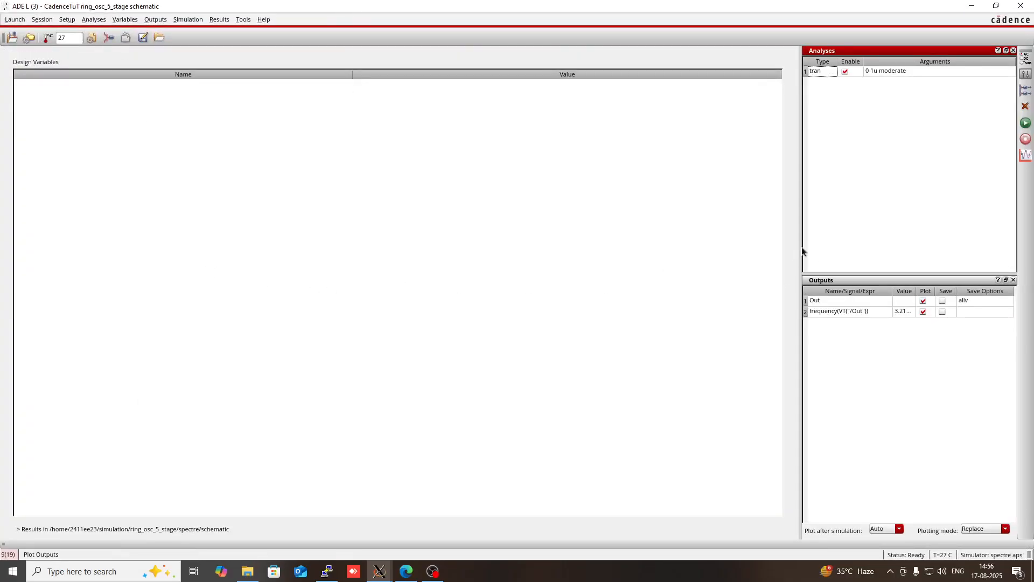
drag(797, 244, 574, 244)
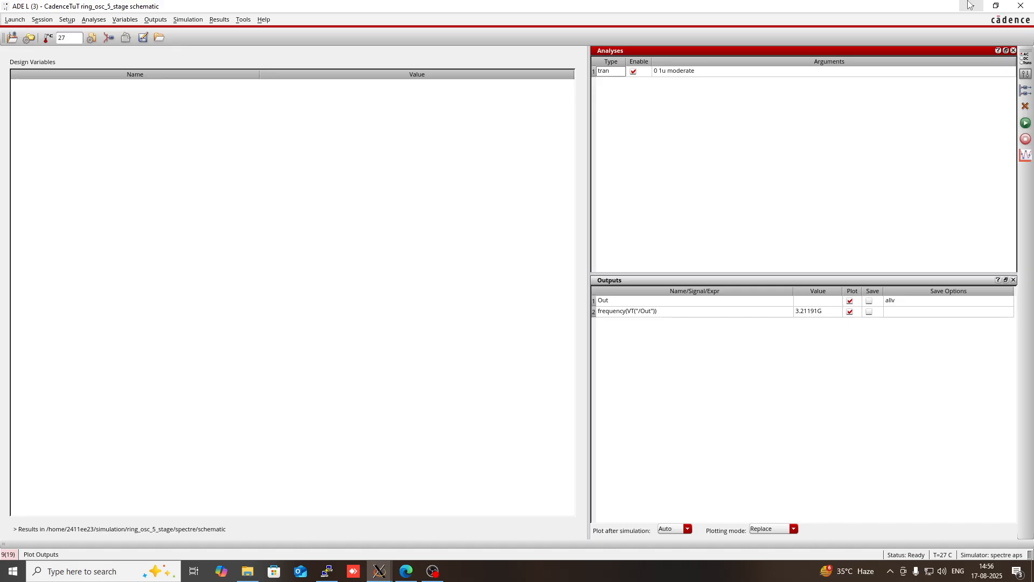
click(970, 6)
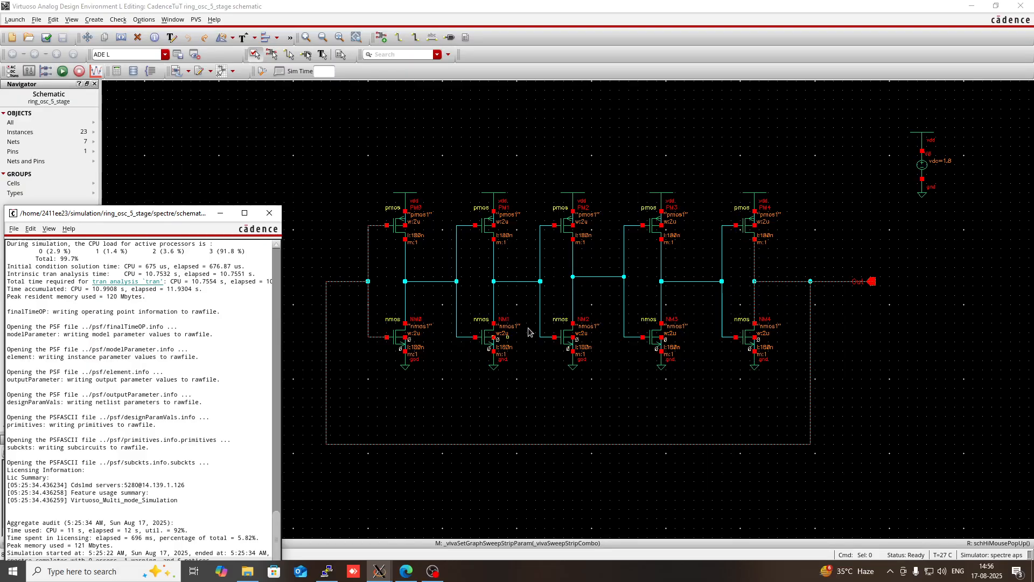
- Review the waveform and the ADE L frequency result once more, and close the simulation log window
mouse_move(378, 570)
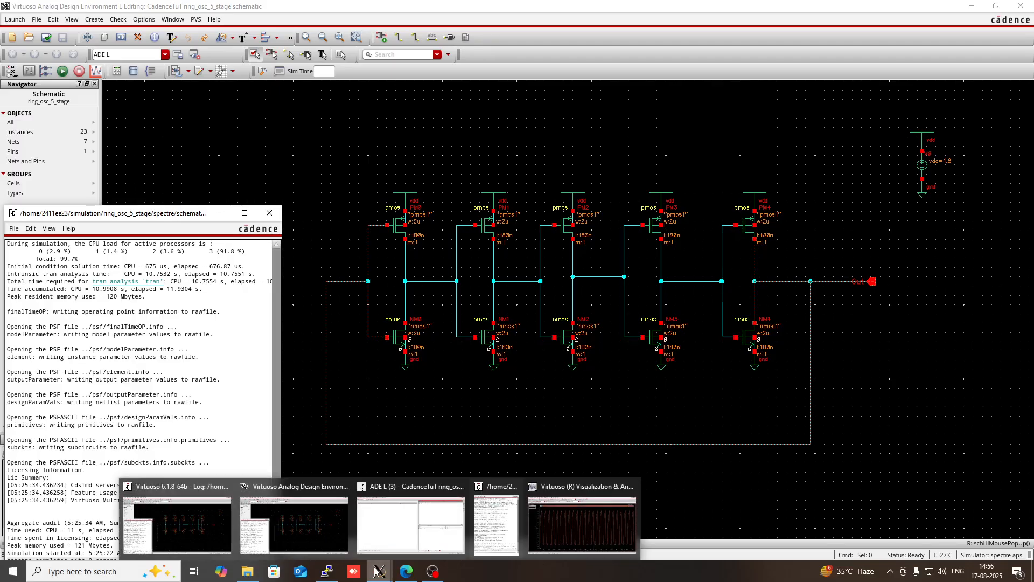
mouse_move(543, 532)
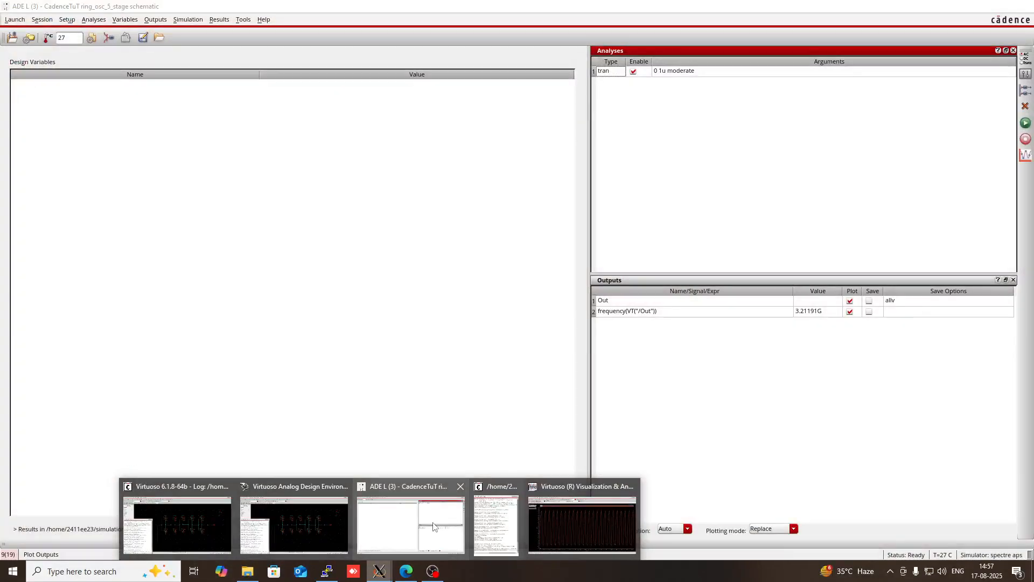
click(420, 525)
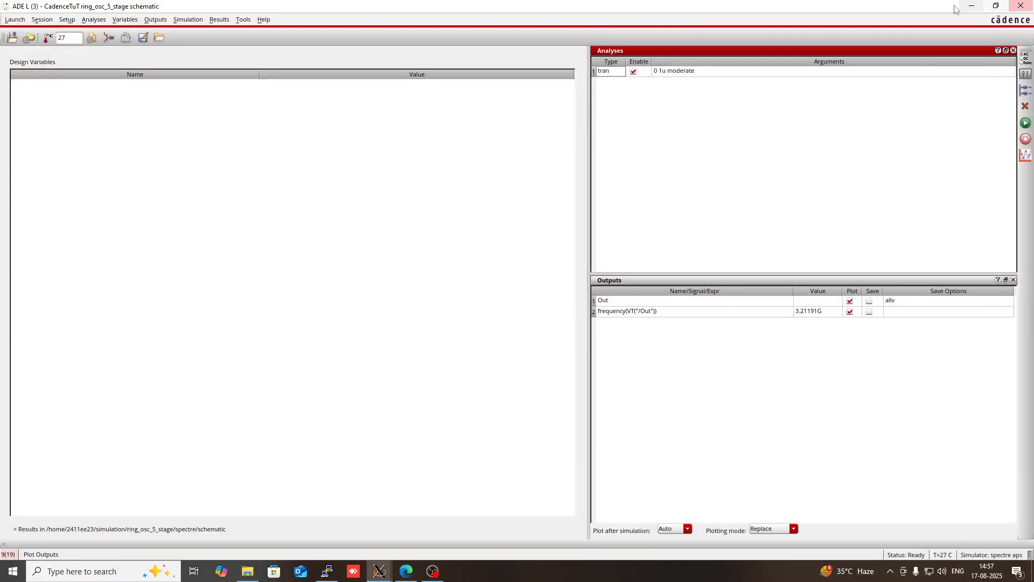
click(971, 6)
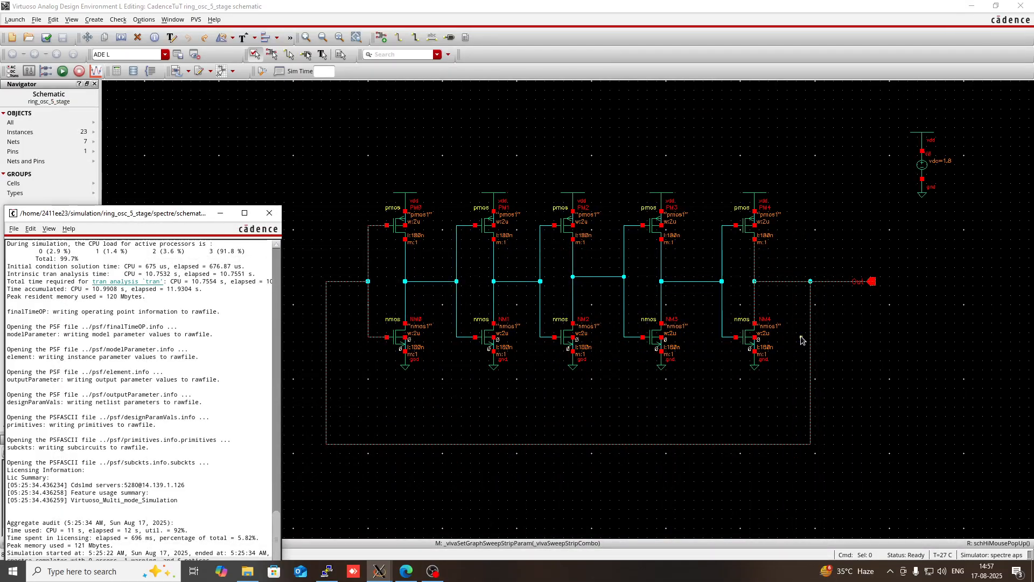
click(270, 214)
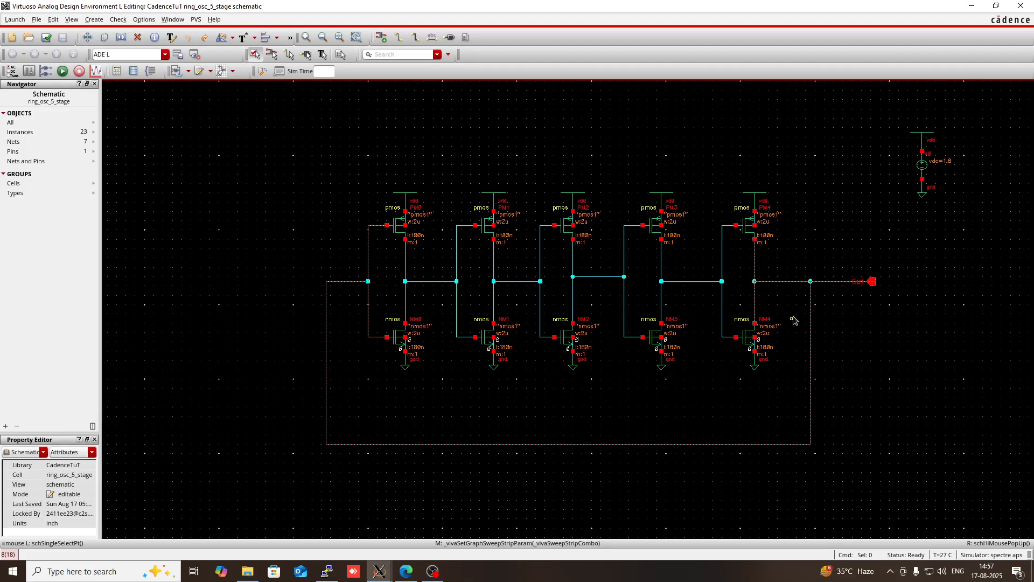
- Set up a new instance of the analogLib pcapacitor symbol with a capacitance of 1p F
key(i)
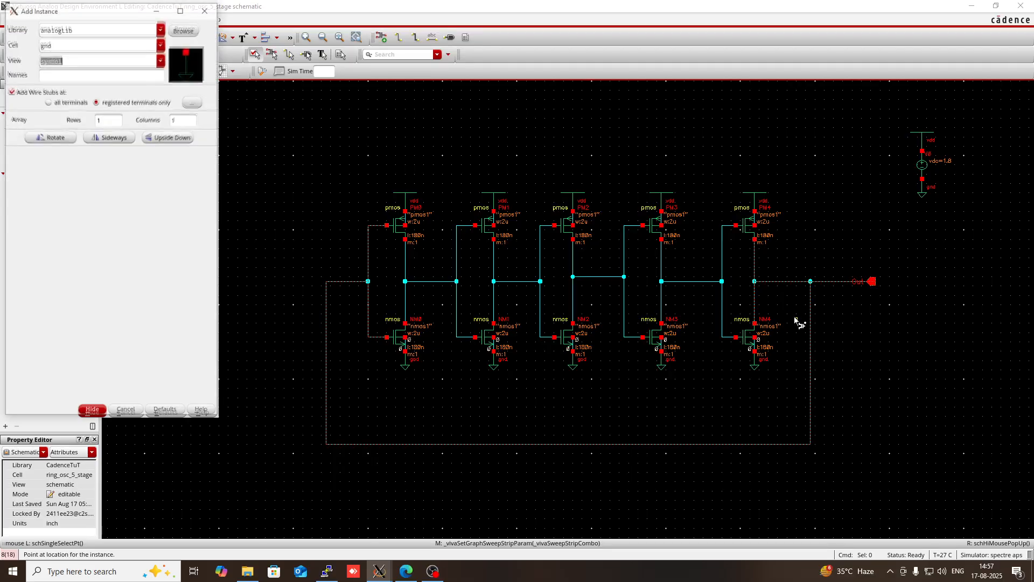
click(76, 42)
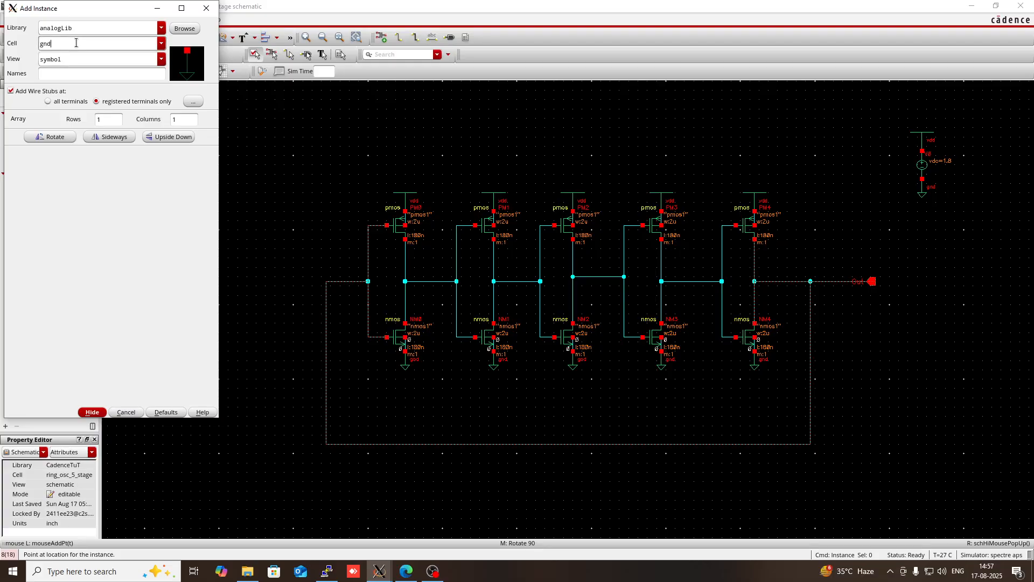
key(BackSpace)
key(BackSpace)
key(BackSpace)
text(pcapacitor)
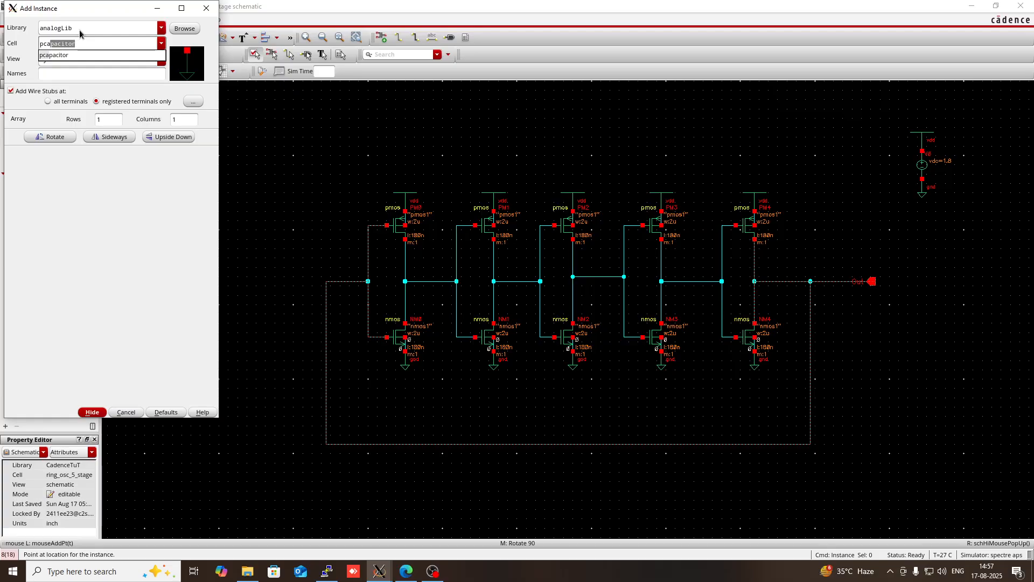
click(80, 55)
click(75, 58)
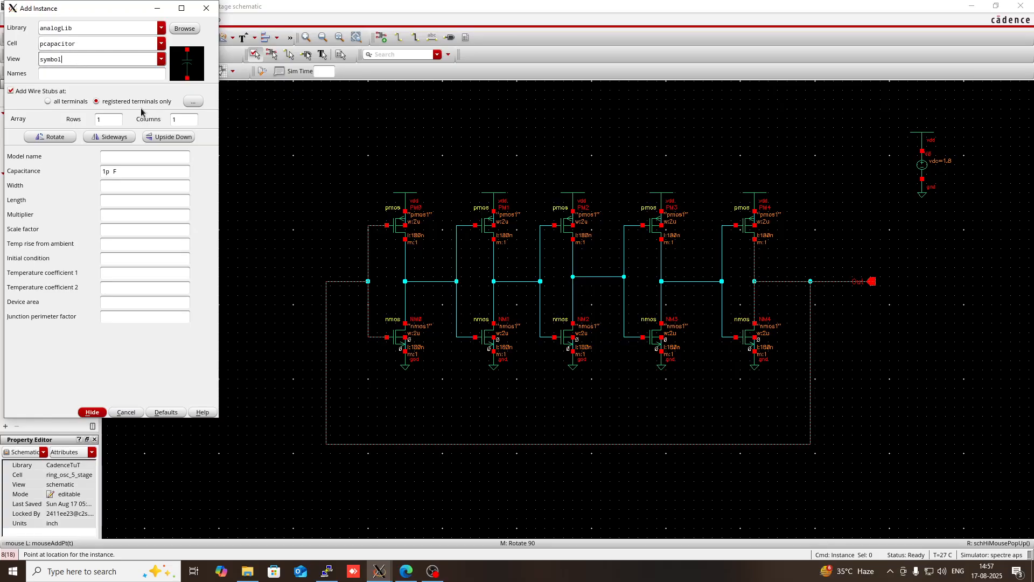
click(81, 78)
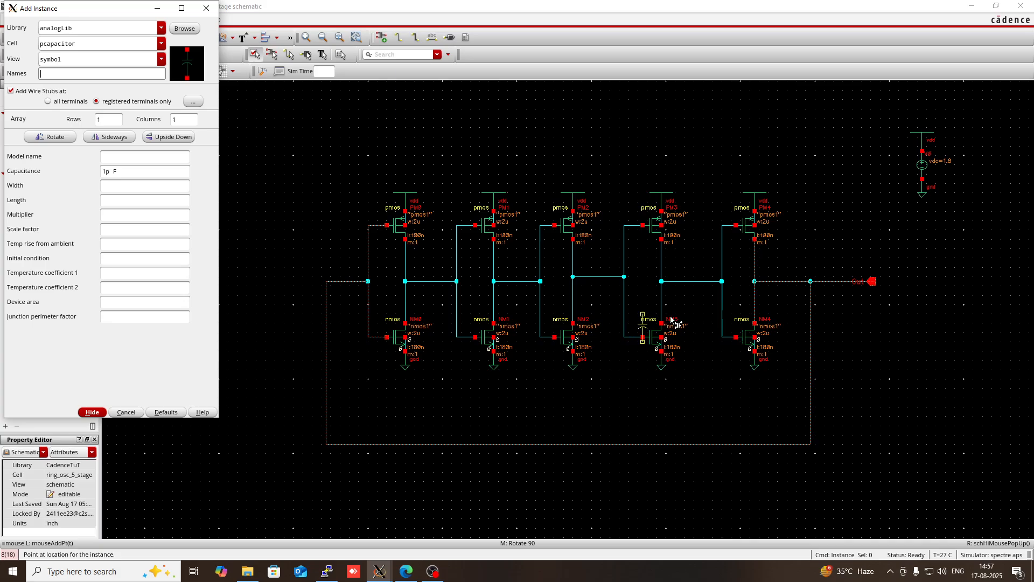
- Place five pcapacitor instances, one just below the output wire of each inverter stage
click(786, 295)
click(704, 295)
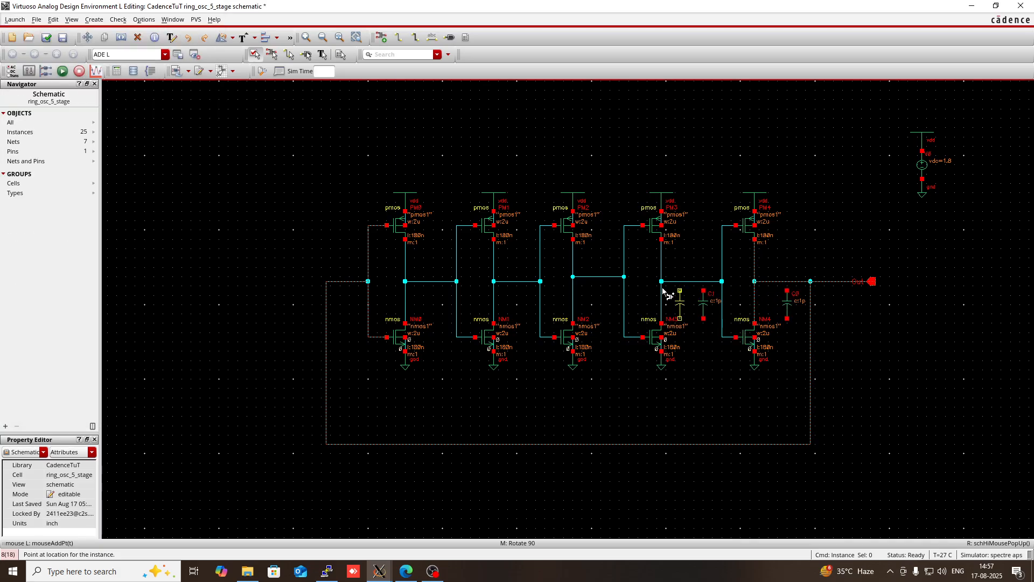
click(600, 289)
click(518, 291)
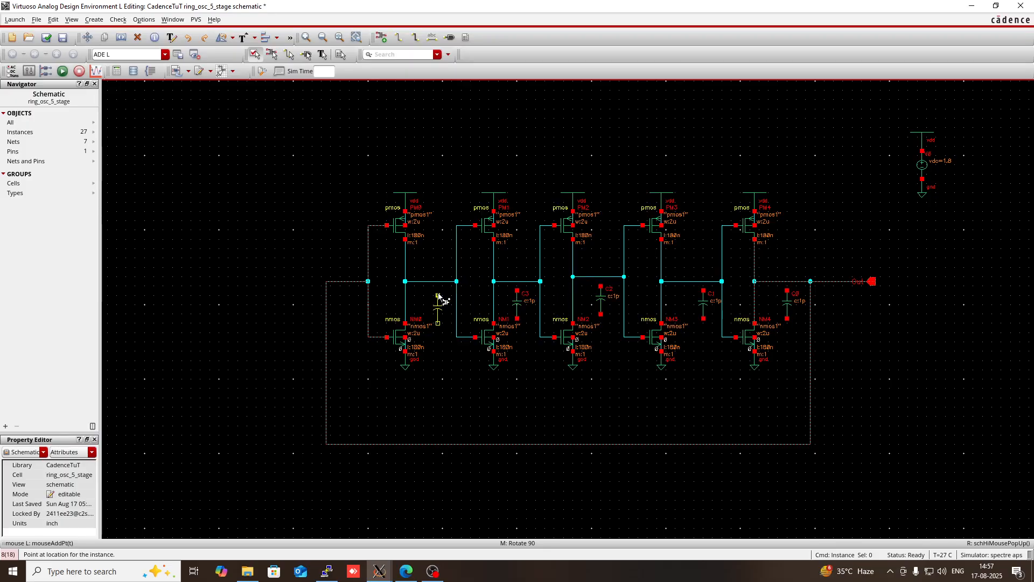
click(438, 296)
key(Escape)
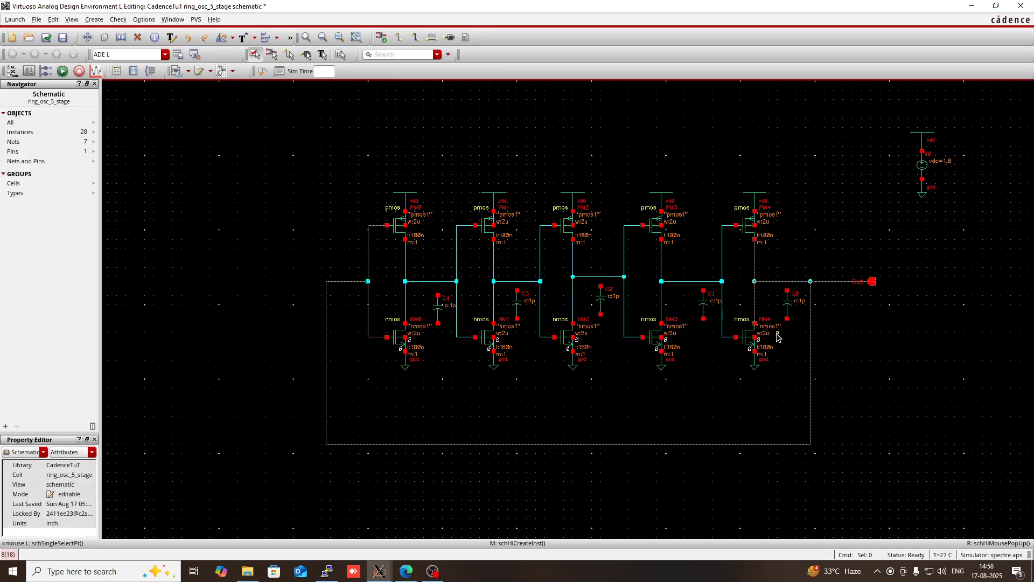
- Set up a new instance of the analogLib gnd symbol in place of the pcapacitor cell
key(i)
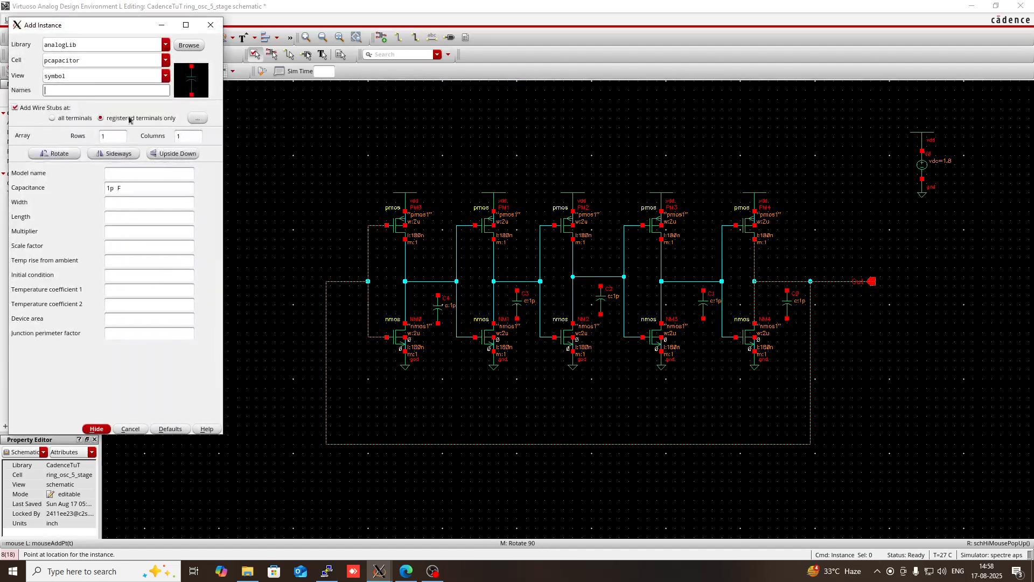
click(96, 63)
key(BackSpace)
key(BackSpace)
key(BackSpace)
key(BackSpace)
key(BackSpace)
key(BackSpace)
key(BackSpace)
key(BackSpace)
key(BackSpace)
key(BackSpace)
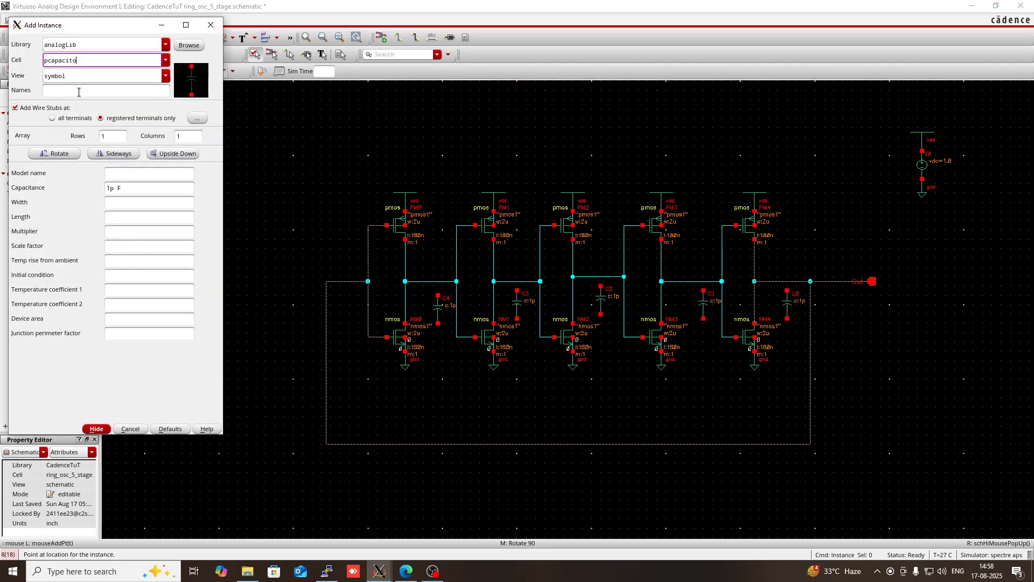
text(h)
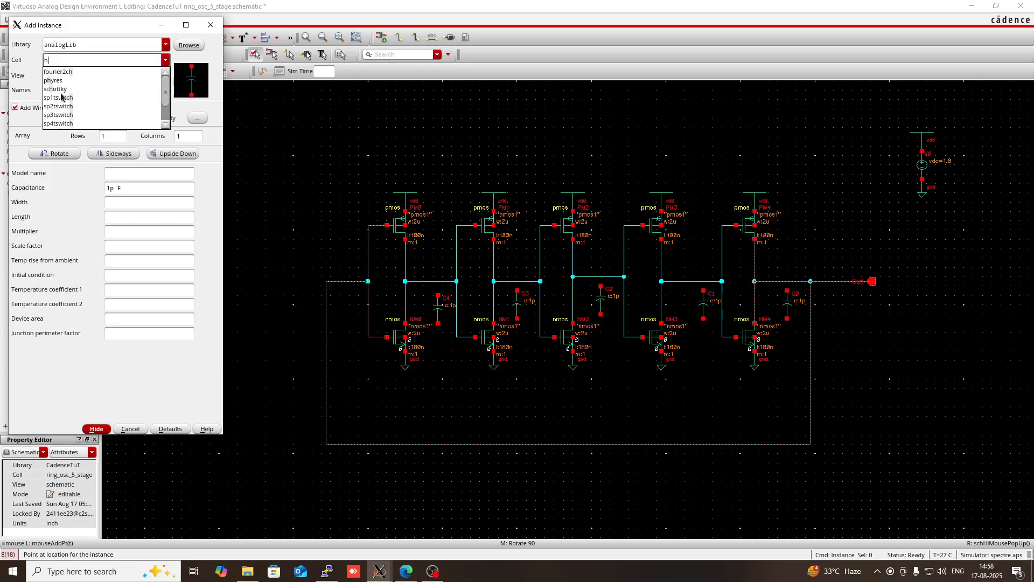
key(BackSpace)
text(gnd)
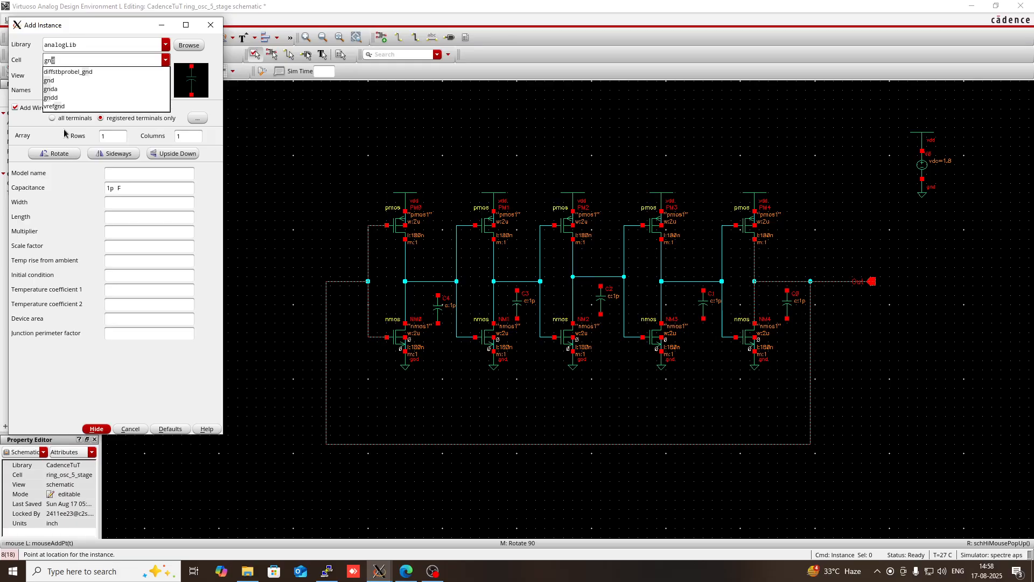
click(66, 90)
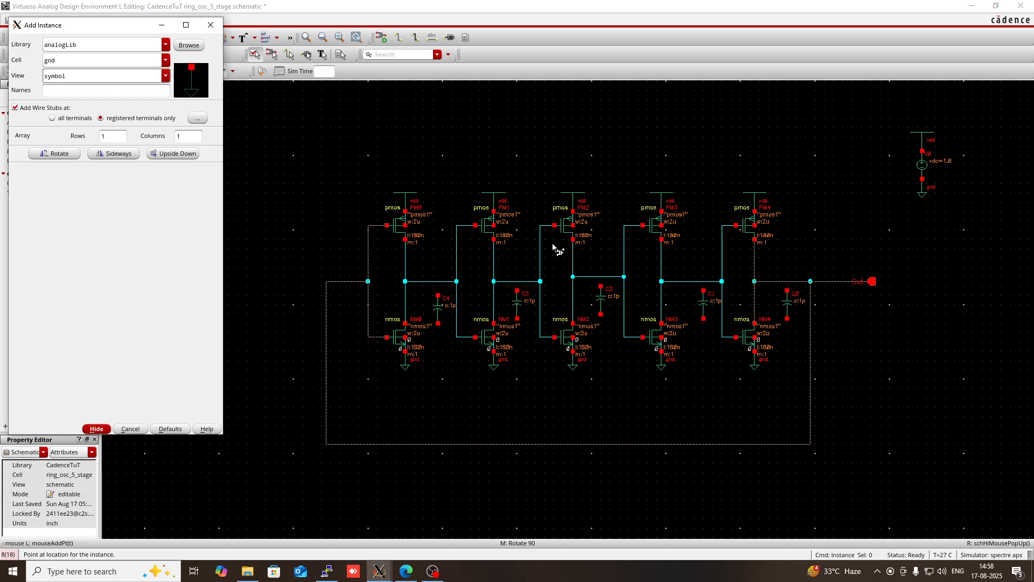
- Place a gnd symbol on the lower terminal of each of the five load capacitors
click(786, 321)
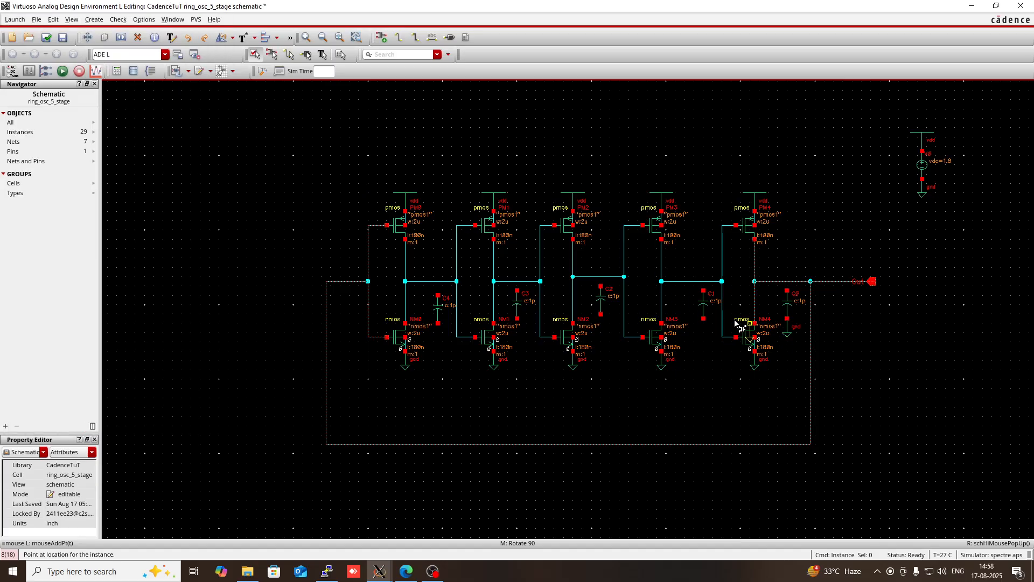
click(704, 321)
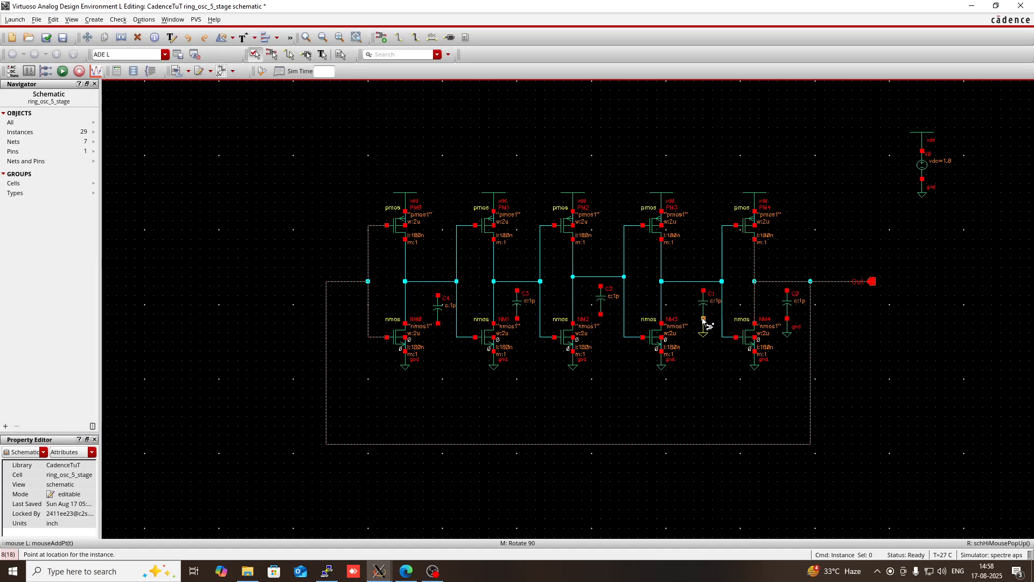
click(601, 314)
click(517, 319)
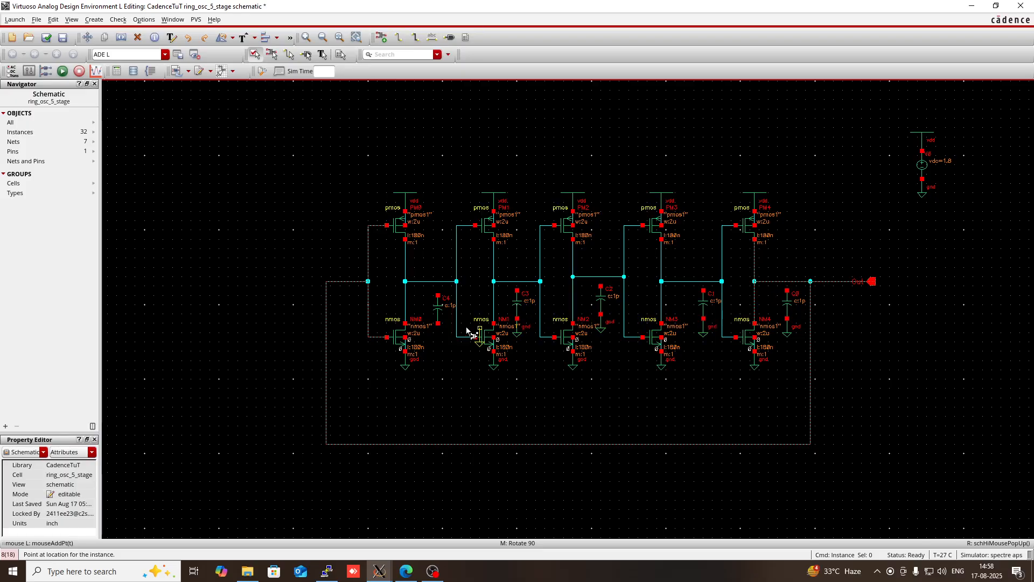
click(438, 323)
key(Escape)
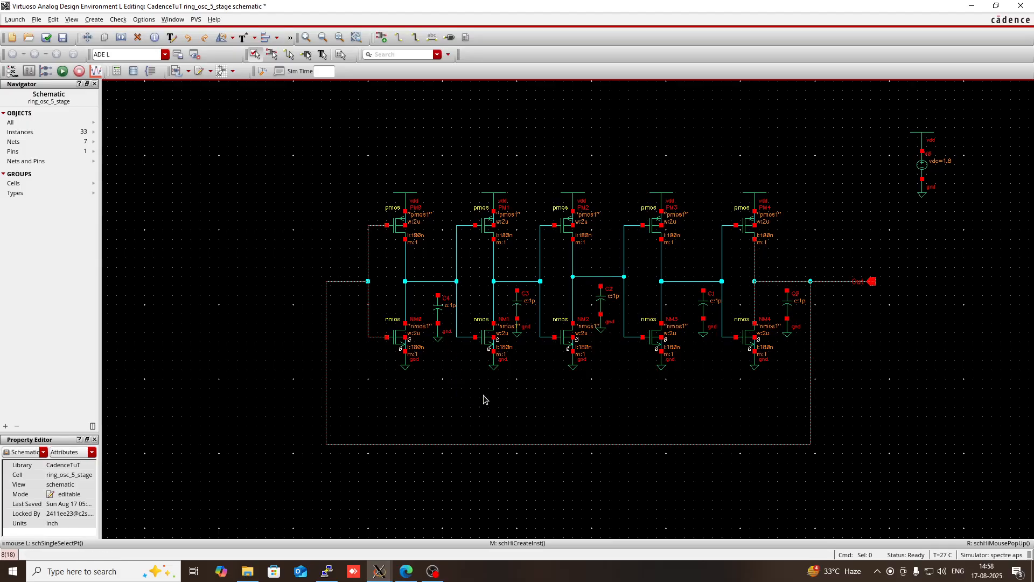
- Wire the upper terminal of each of the five load capacitors to the output net of its inverter stage
key(w)
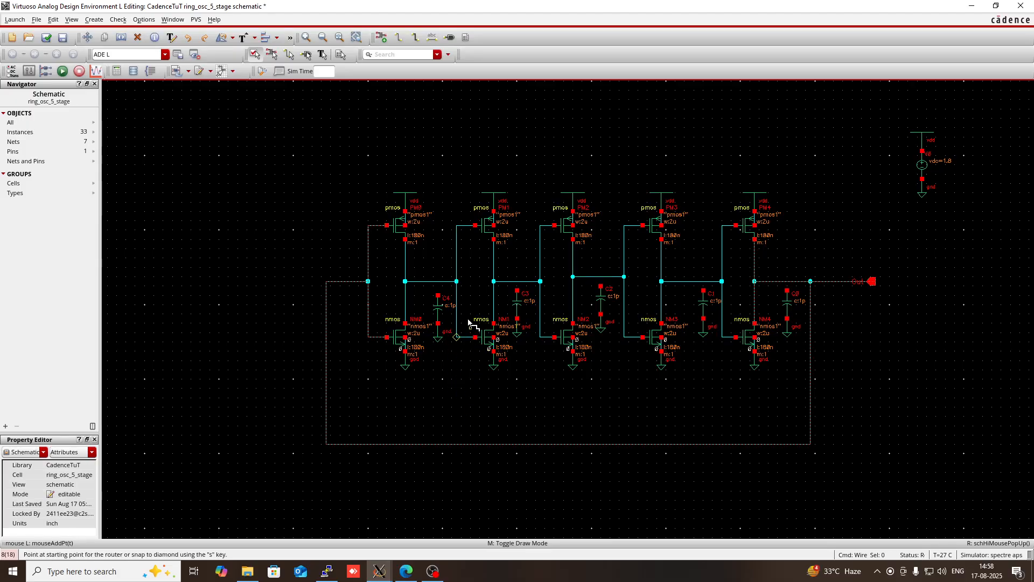
click(438, 296)
click(438, 281)
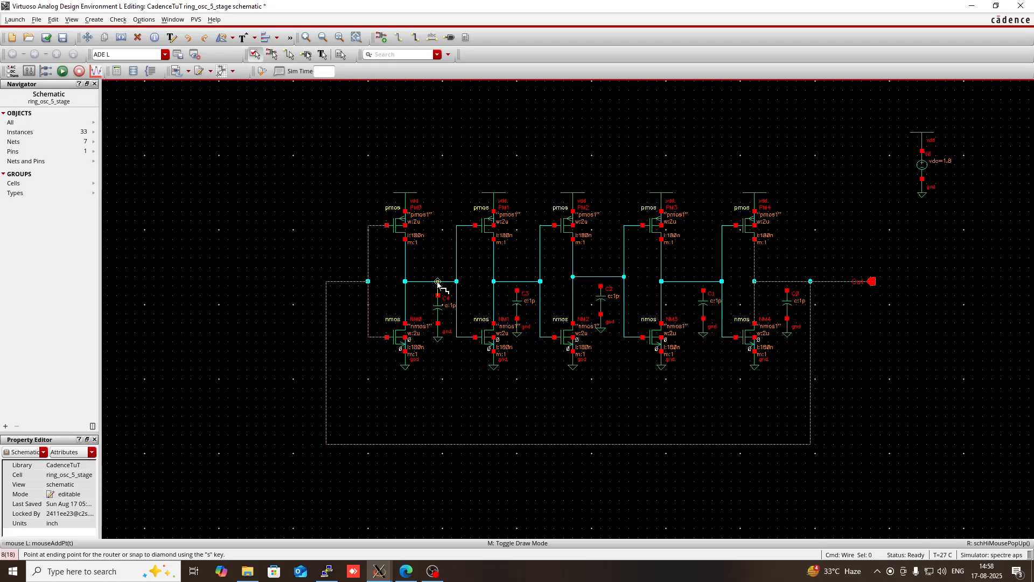
click(520, 284)
click(523, 289)
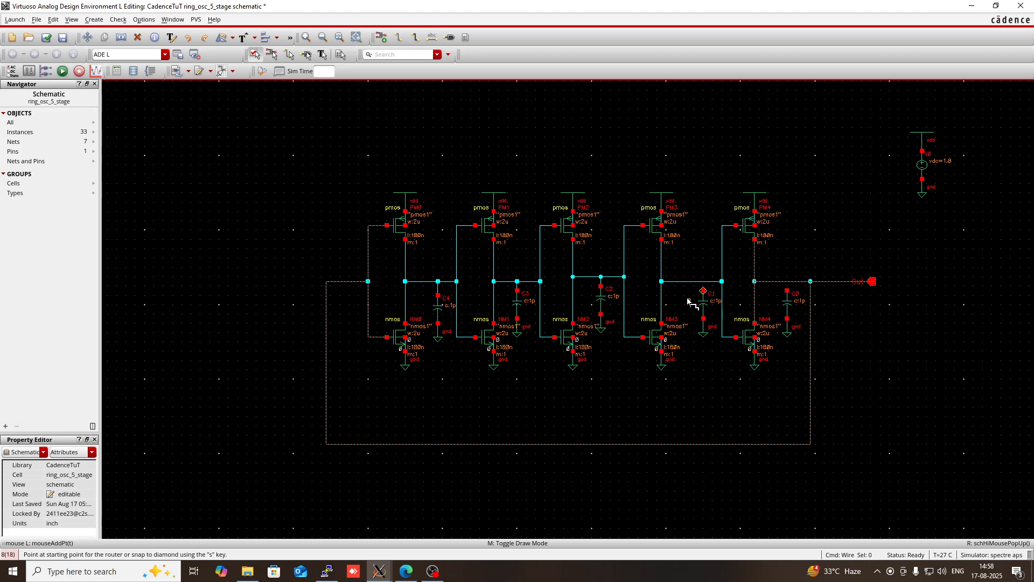
click(703, 288)
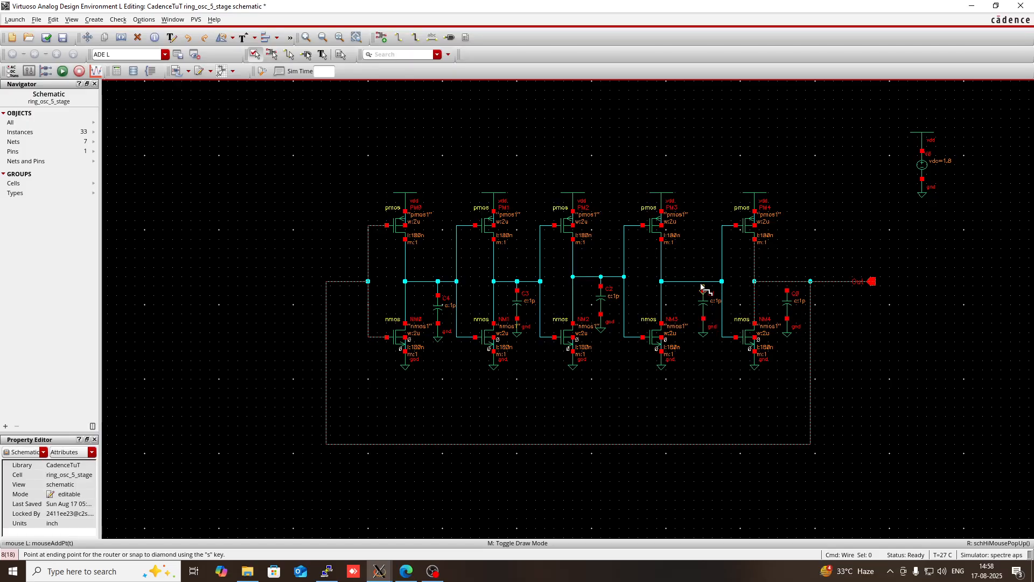
click(703, 282)
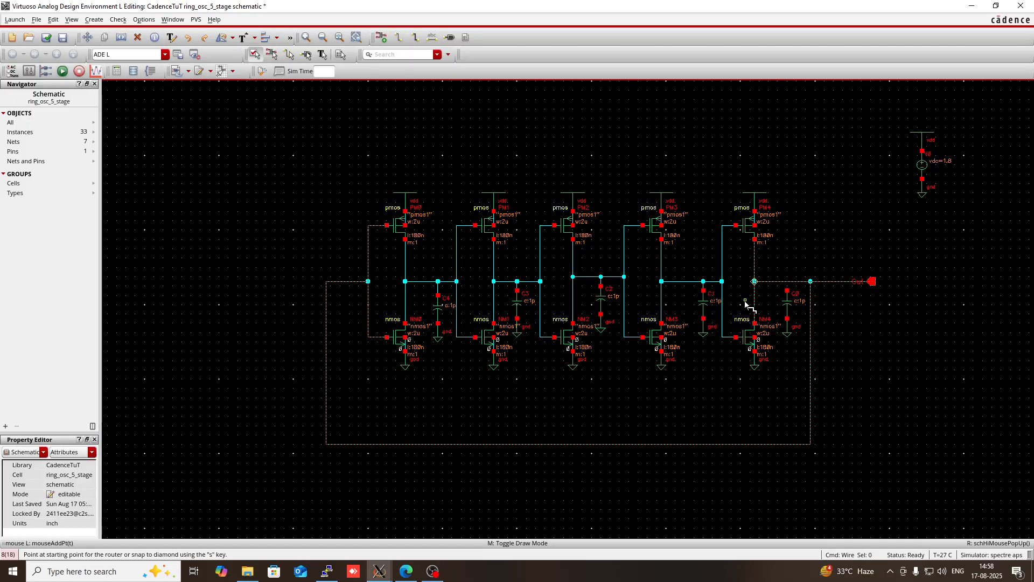
click(788, 291)
click(787, 282)
key(Escape)
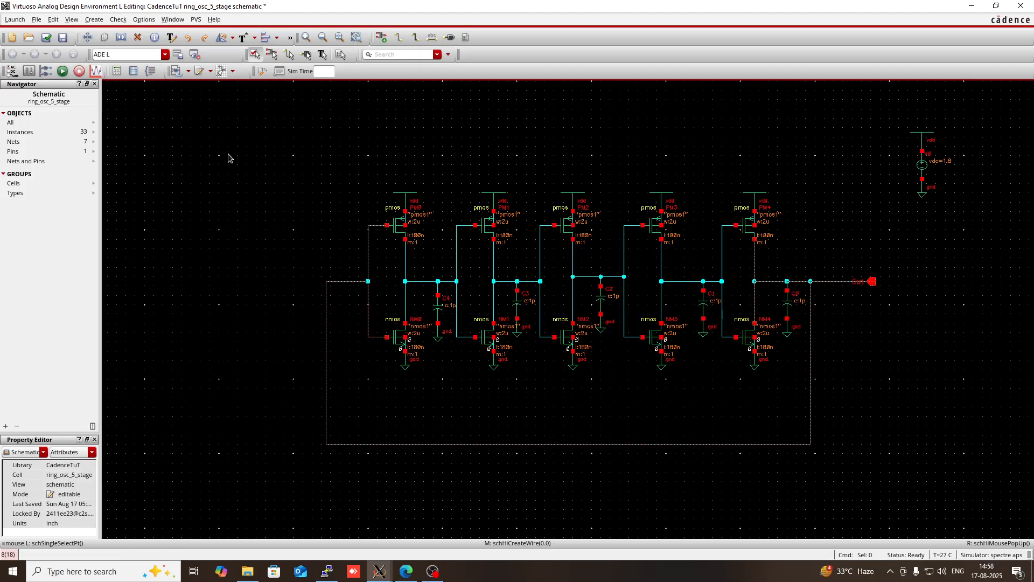
- Check and save the schematic, and rerun the transient simulation from ADE L
key(shift+x)
click(380, 571)
click(604, 490)
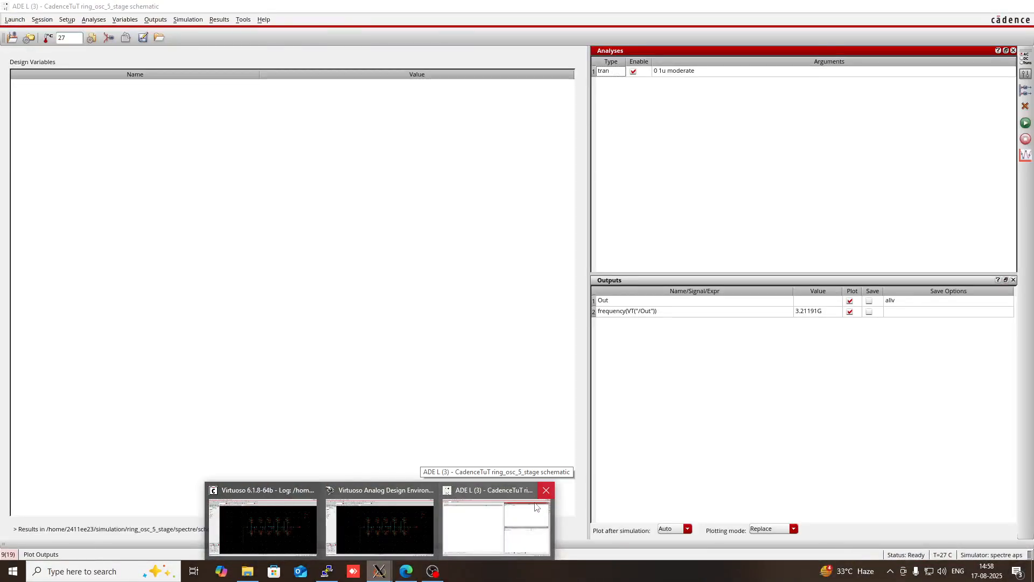
click(536, 507)
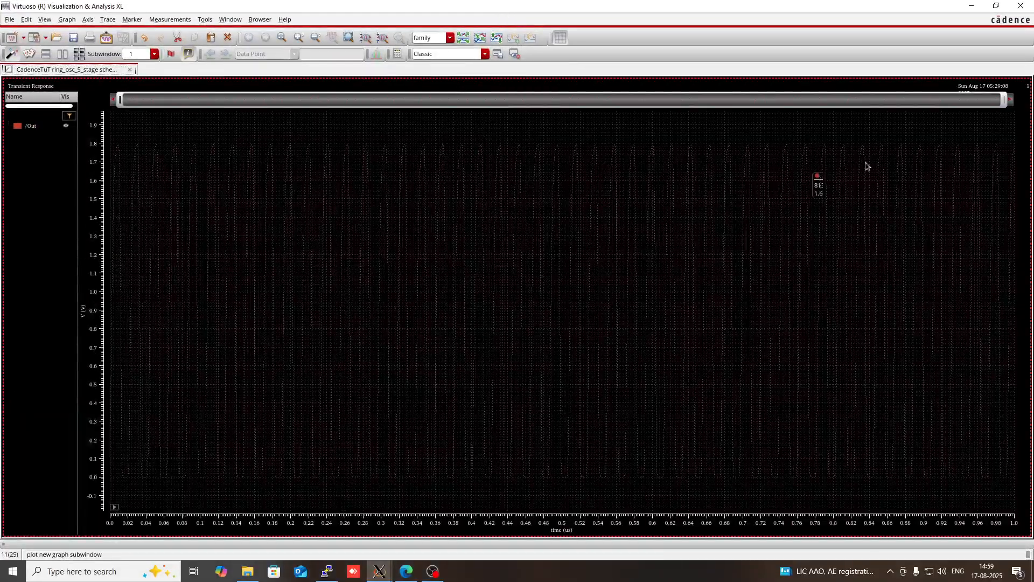
- Narrow the waveform time range to about 0 to 418 ns and set the /Out trace style to Solid
drag(1007, 103, 460, 123)
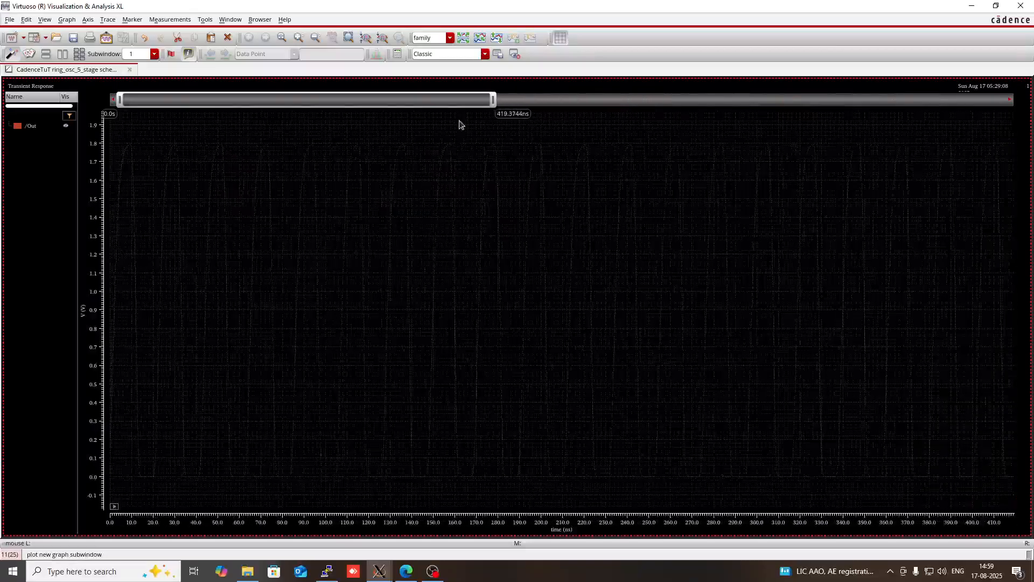
right_click(39, 128)
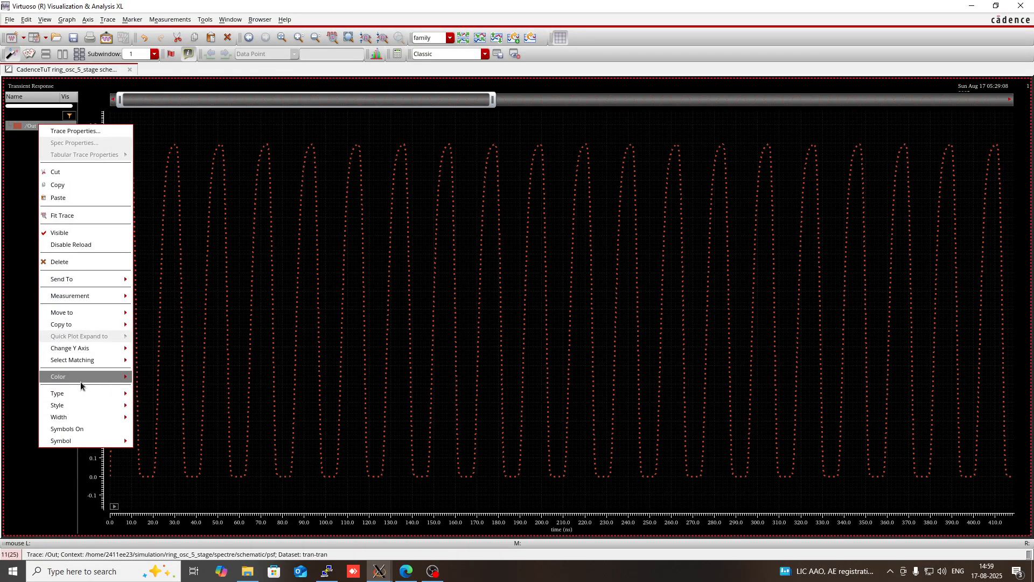
mouse_move(93, 405)
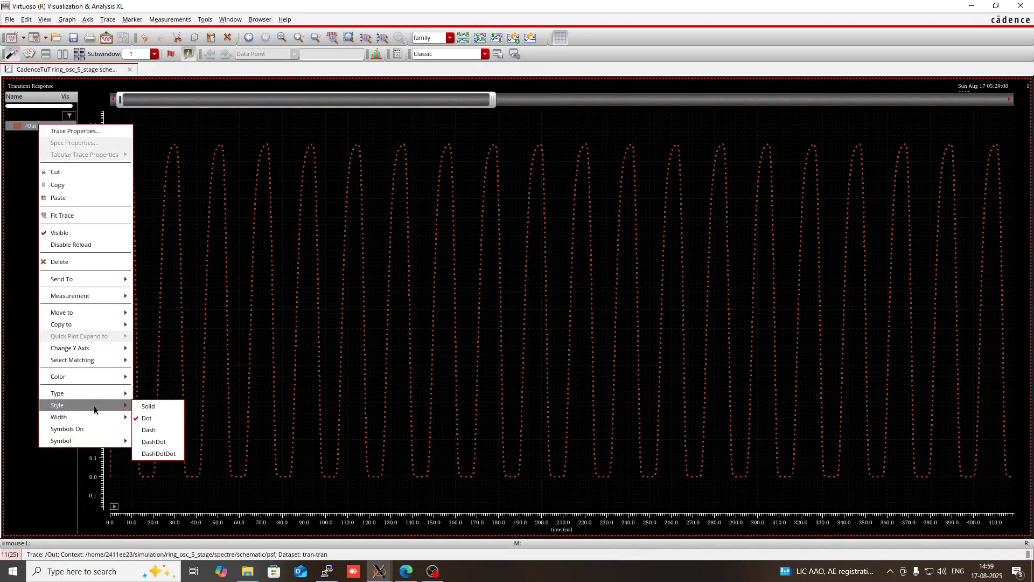
click(147, 407)
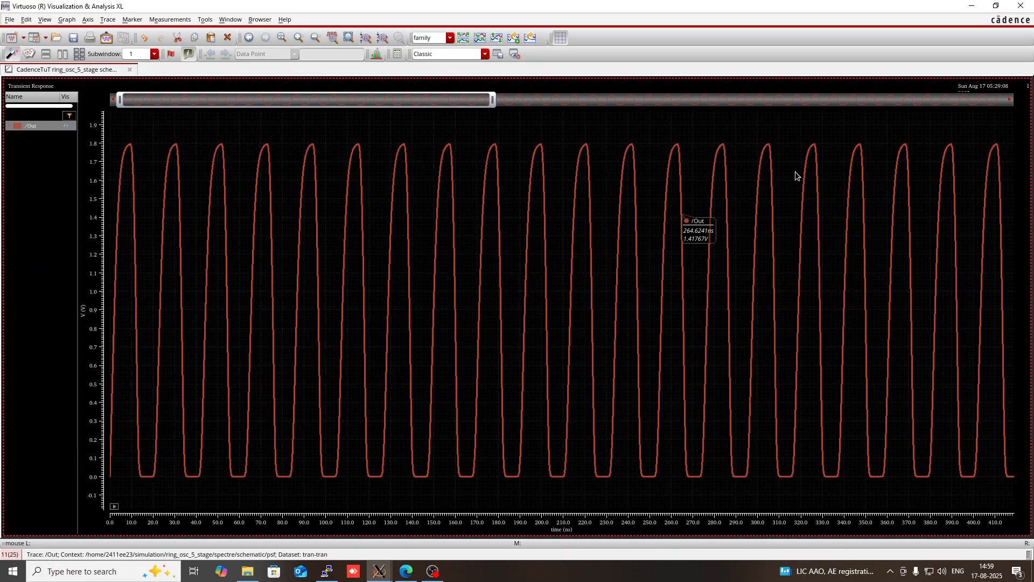
- Read the new frequency of VT("/Out") in the ADE L outputs and return to the schematic
click(972, 6)
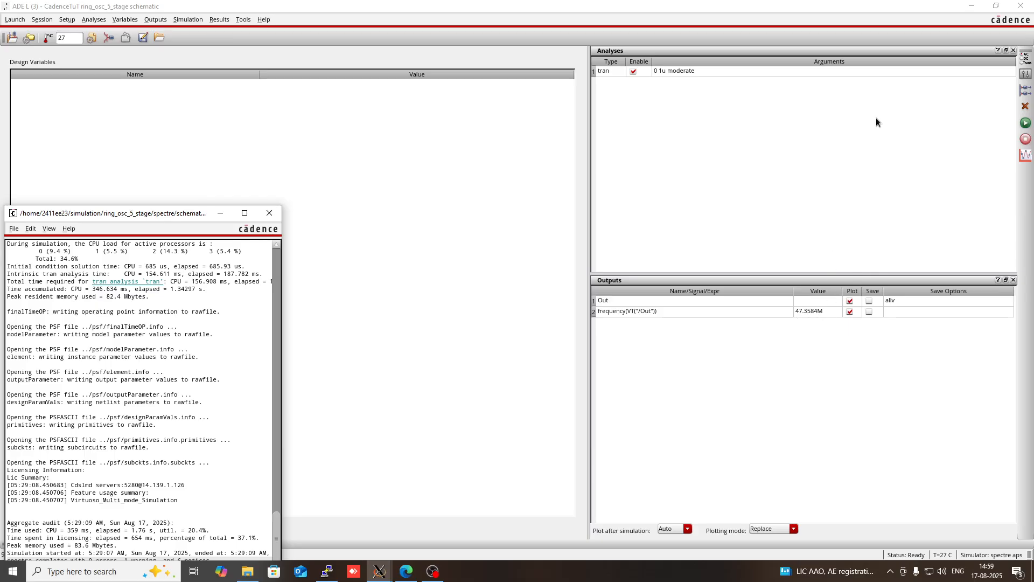
click(971, 6)
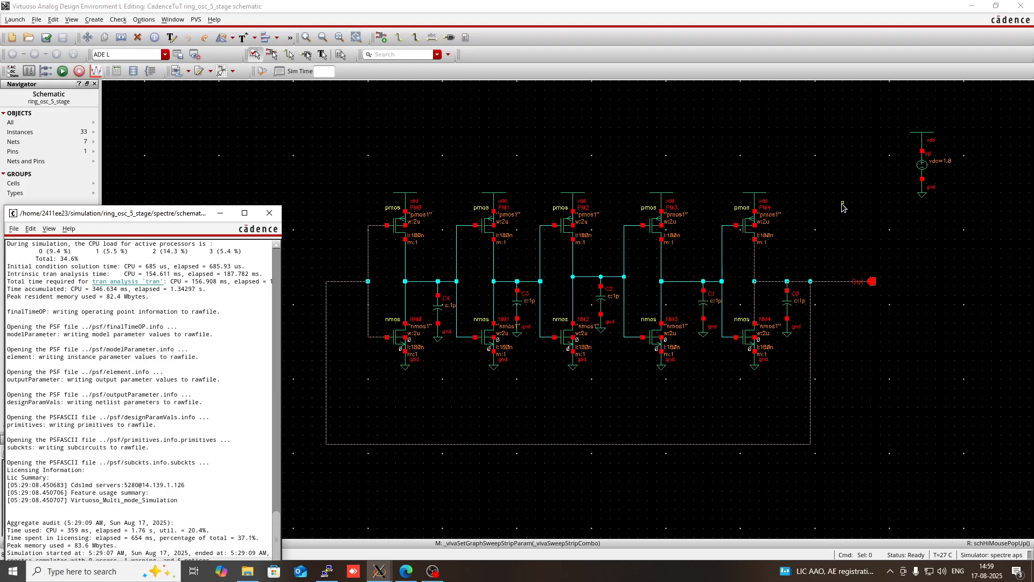
- Set the capacitance of load capacitor C0 at the last inverter stage's output to the variable c
click(787, 311)
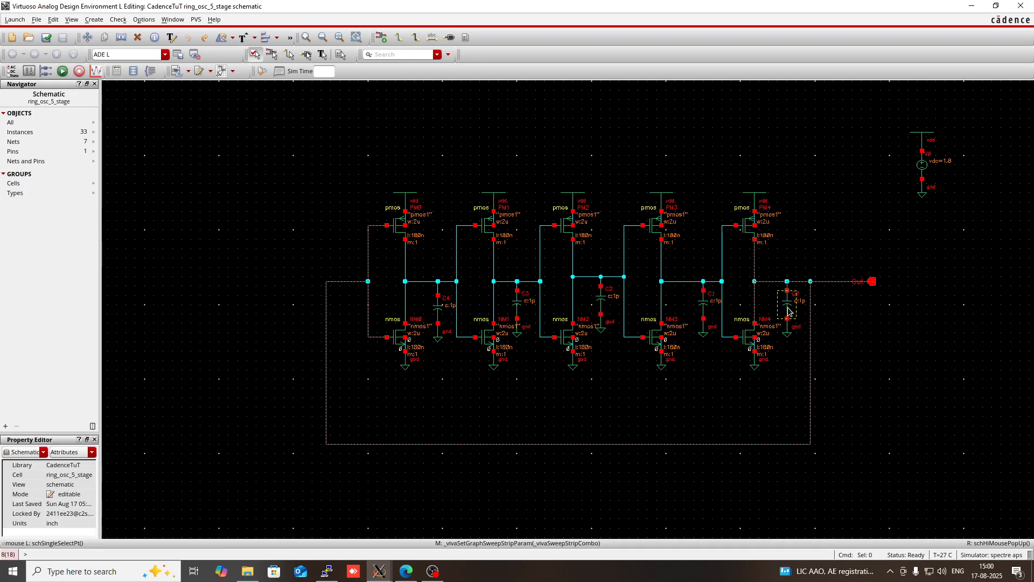
key(q)
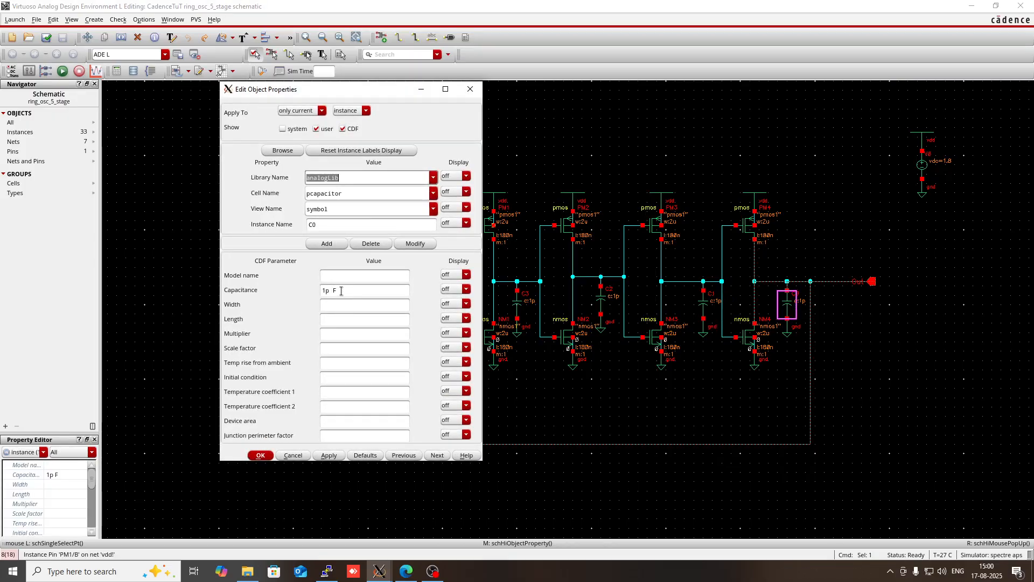
click(341, 290)
key(BackSpace)
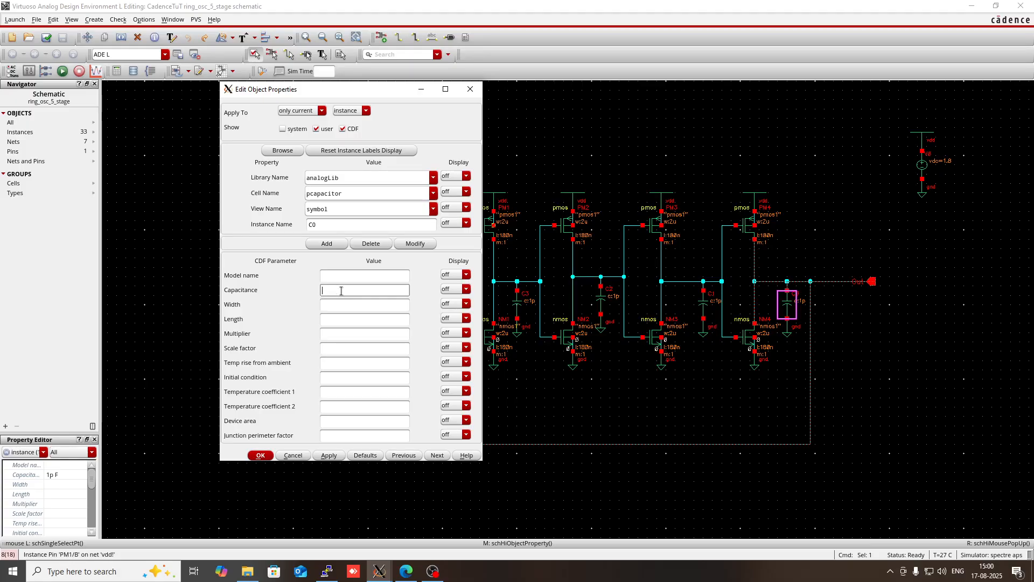
text(c)
click(342, 310)
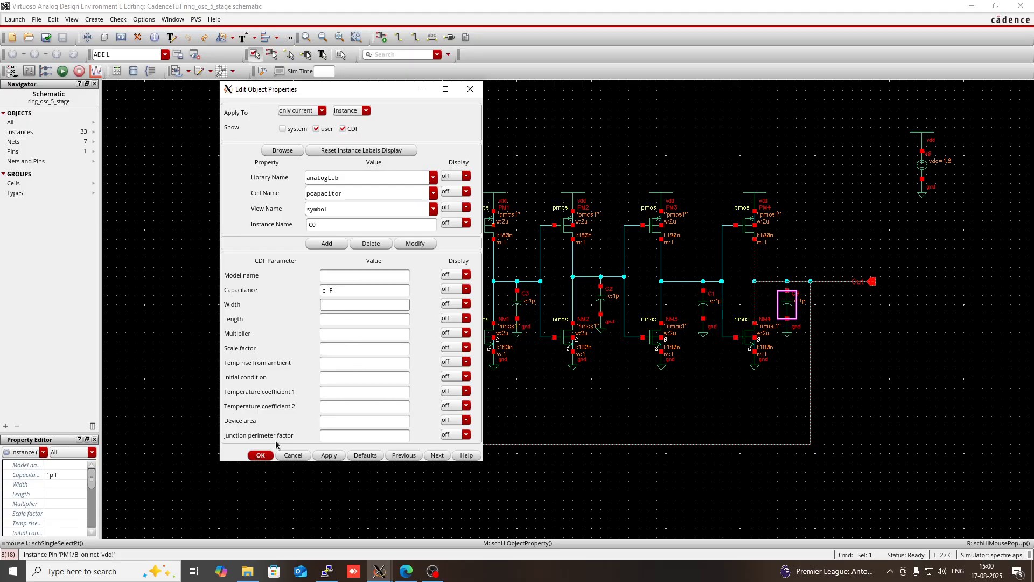
click(260, 455)
click(768, 404)
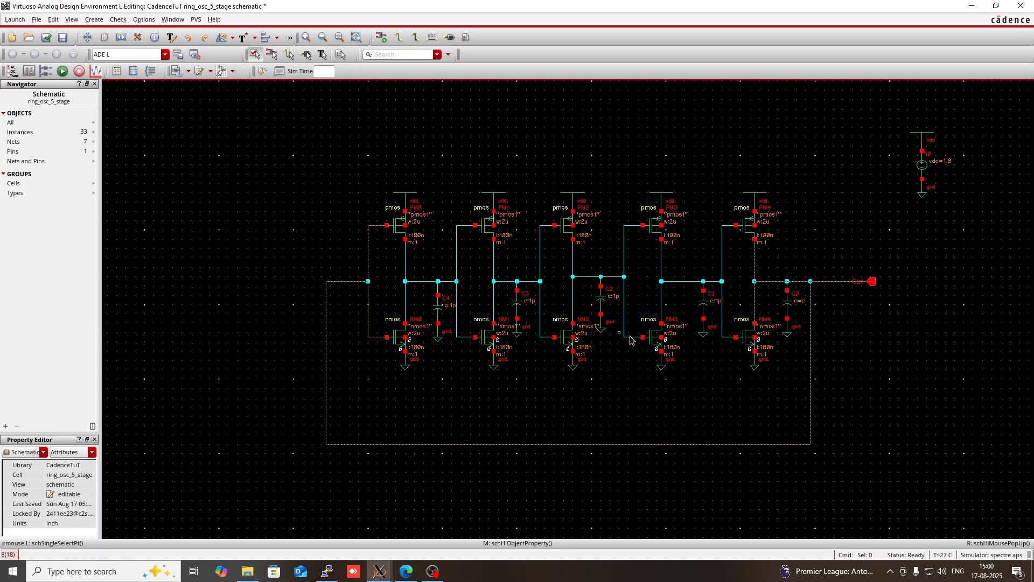
- In ADE L, copy the design variable c from the cellview and set its value to 1p
click(374, 570)
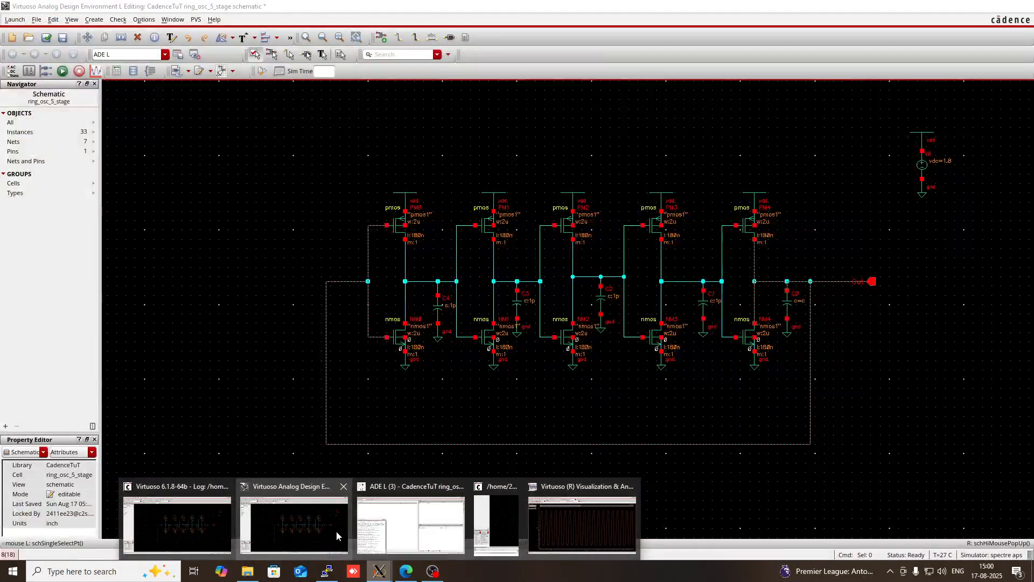
click(380, 512)
right_click(250, 191)
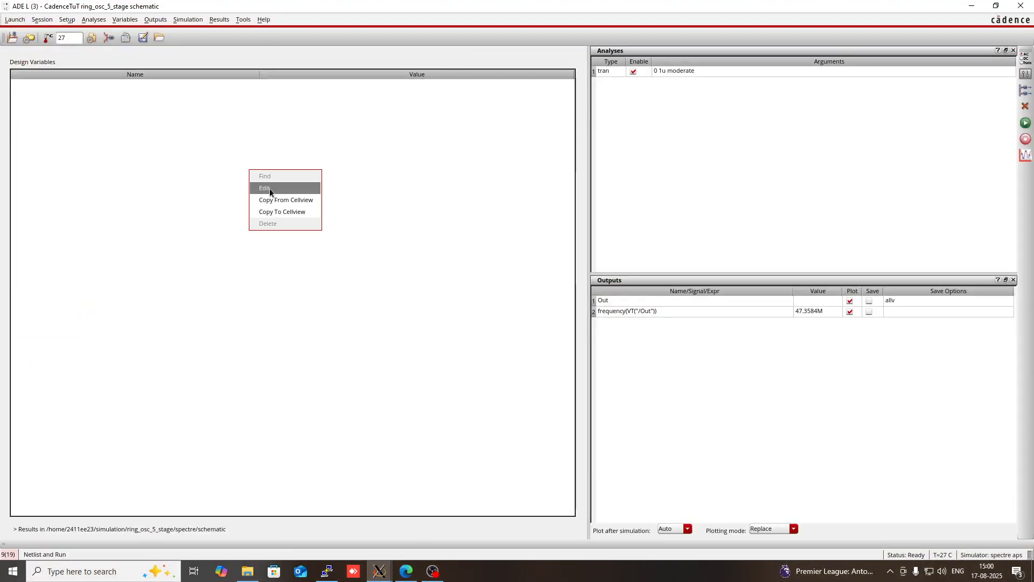
click(269, 200)
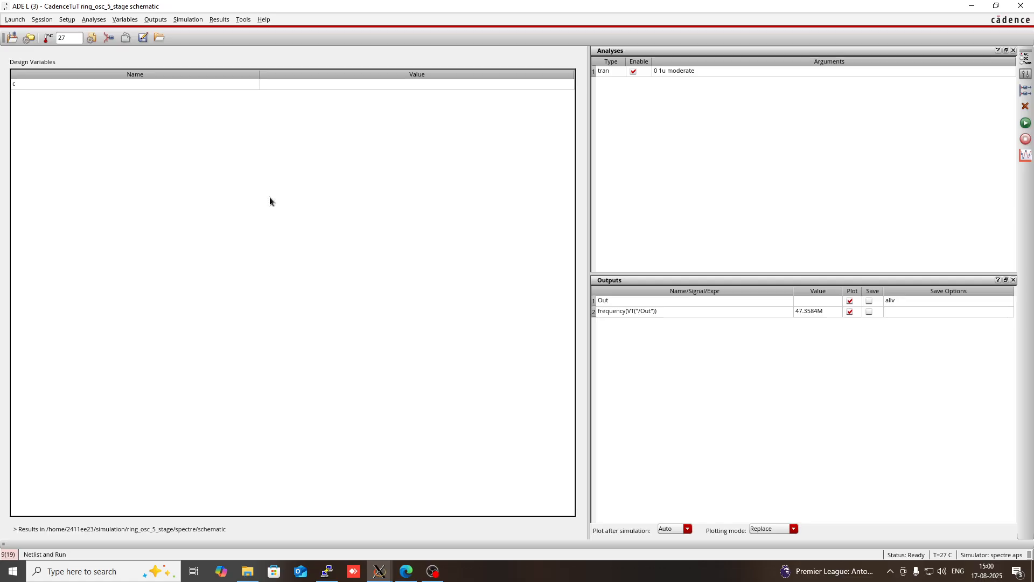
double_click(331, 84)
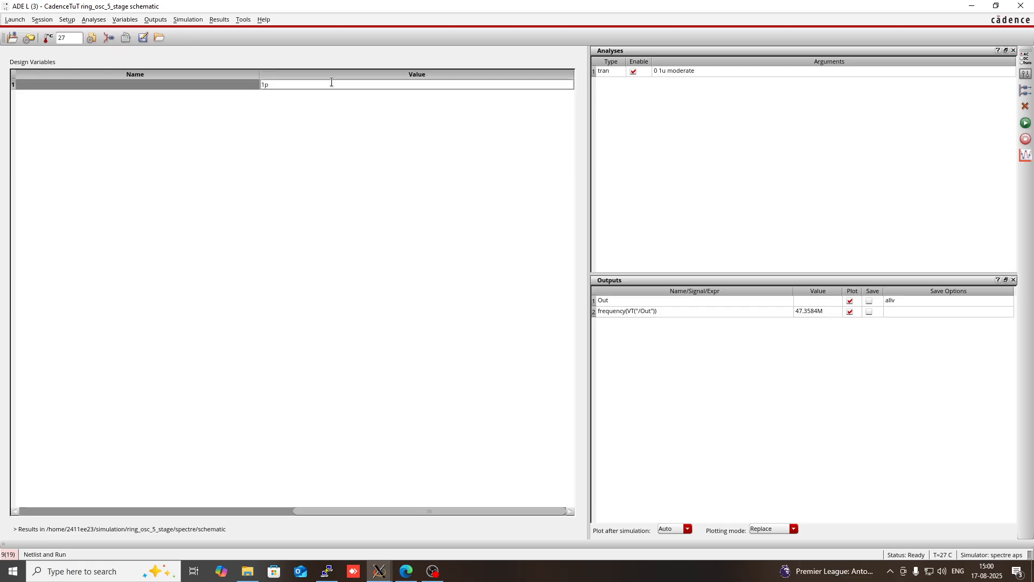
click(328, 120)
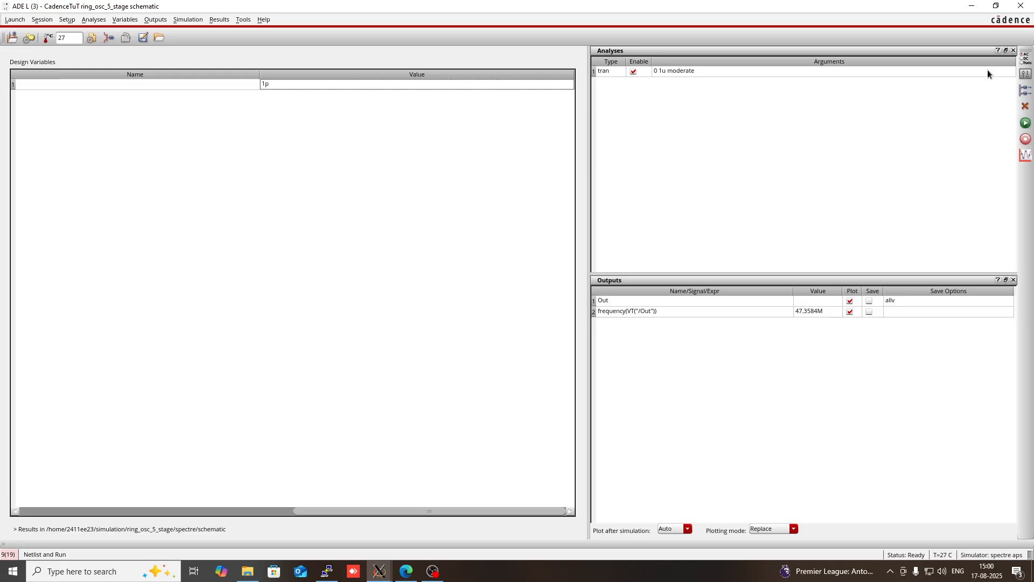
click(964, 10)
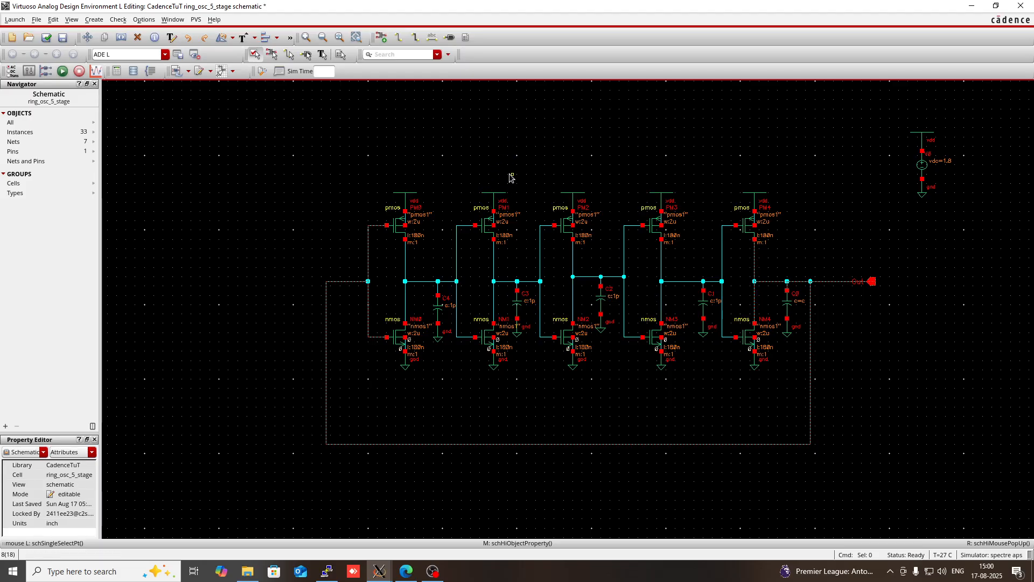
mouse_move(386, 571)
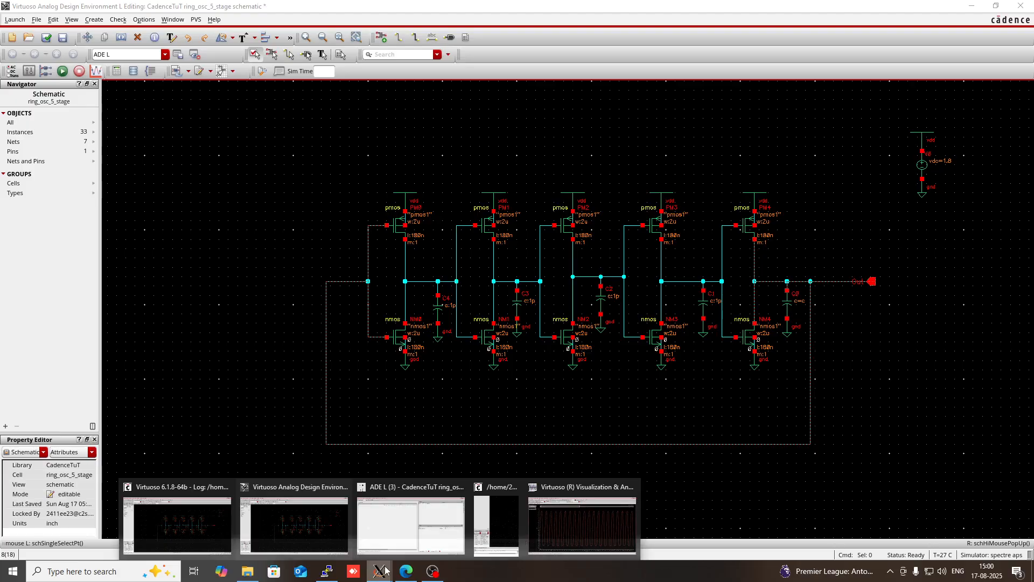
mouse_move(560, 531)
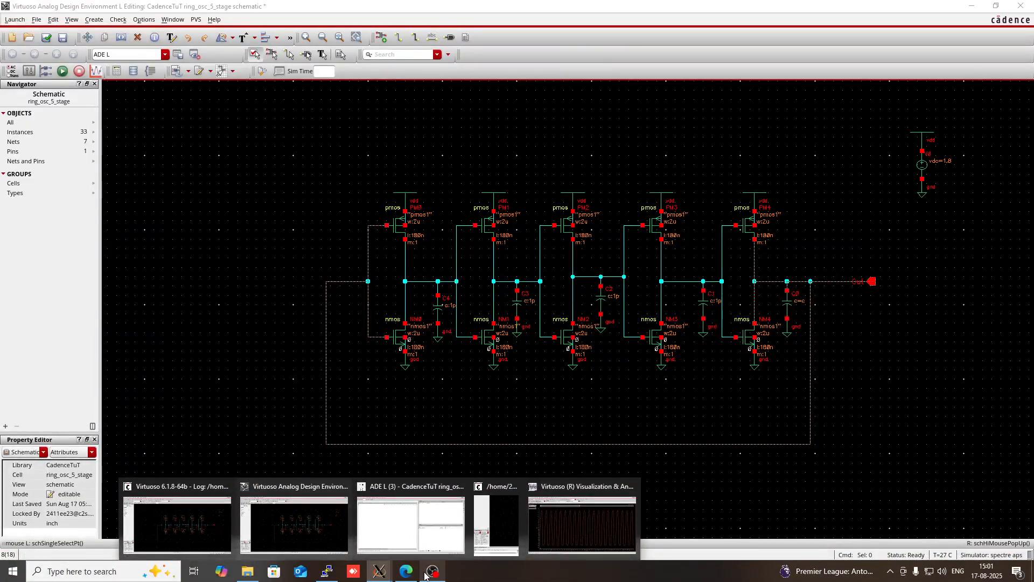
click(434, 570)
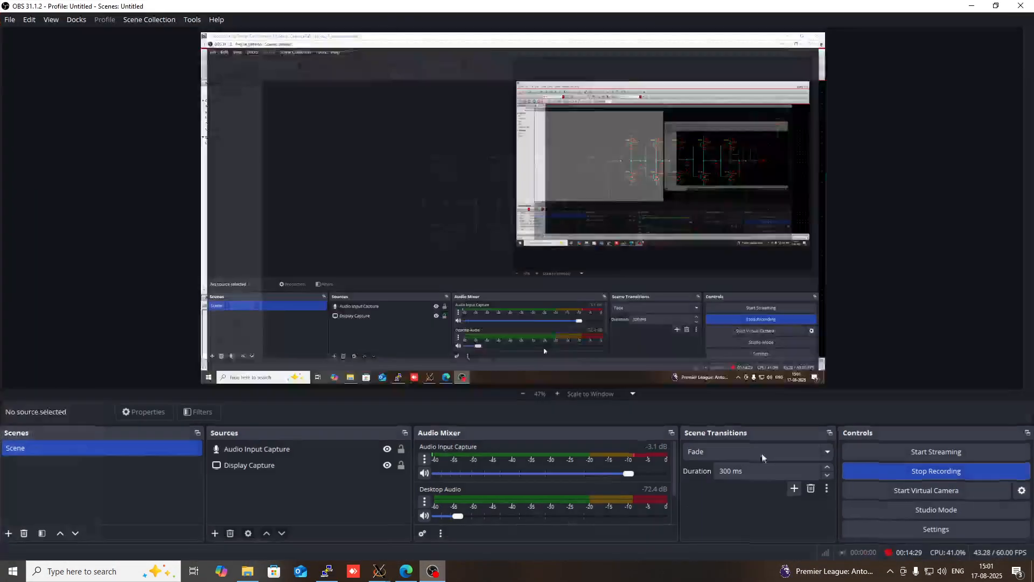